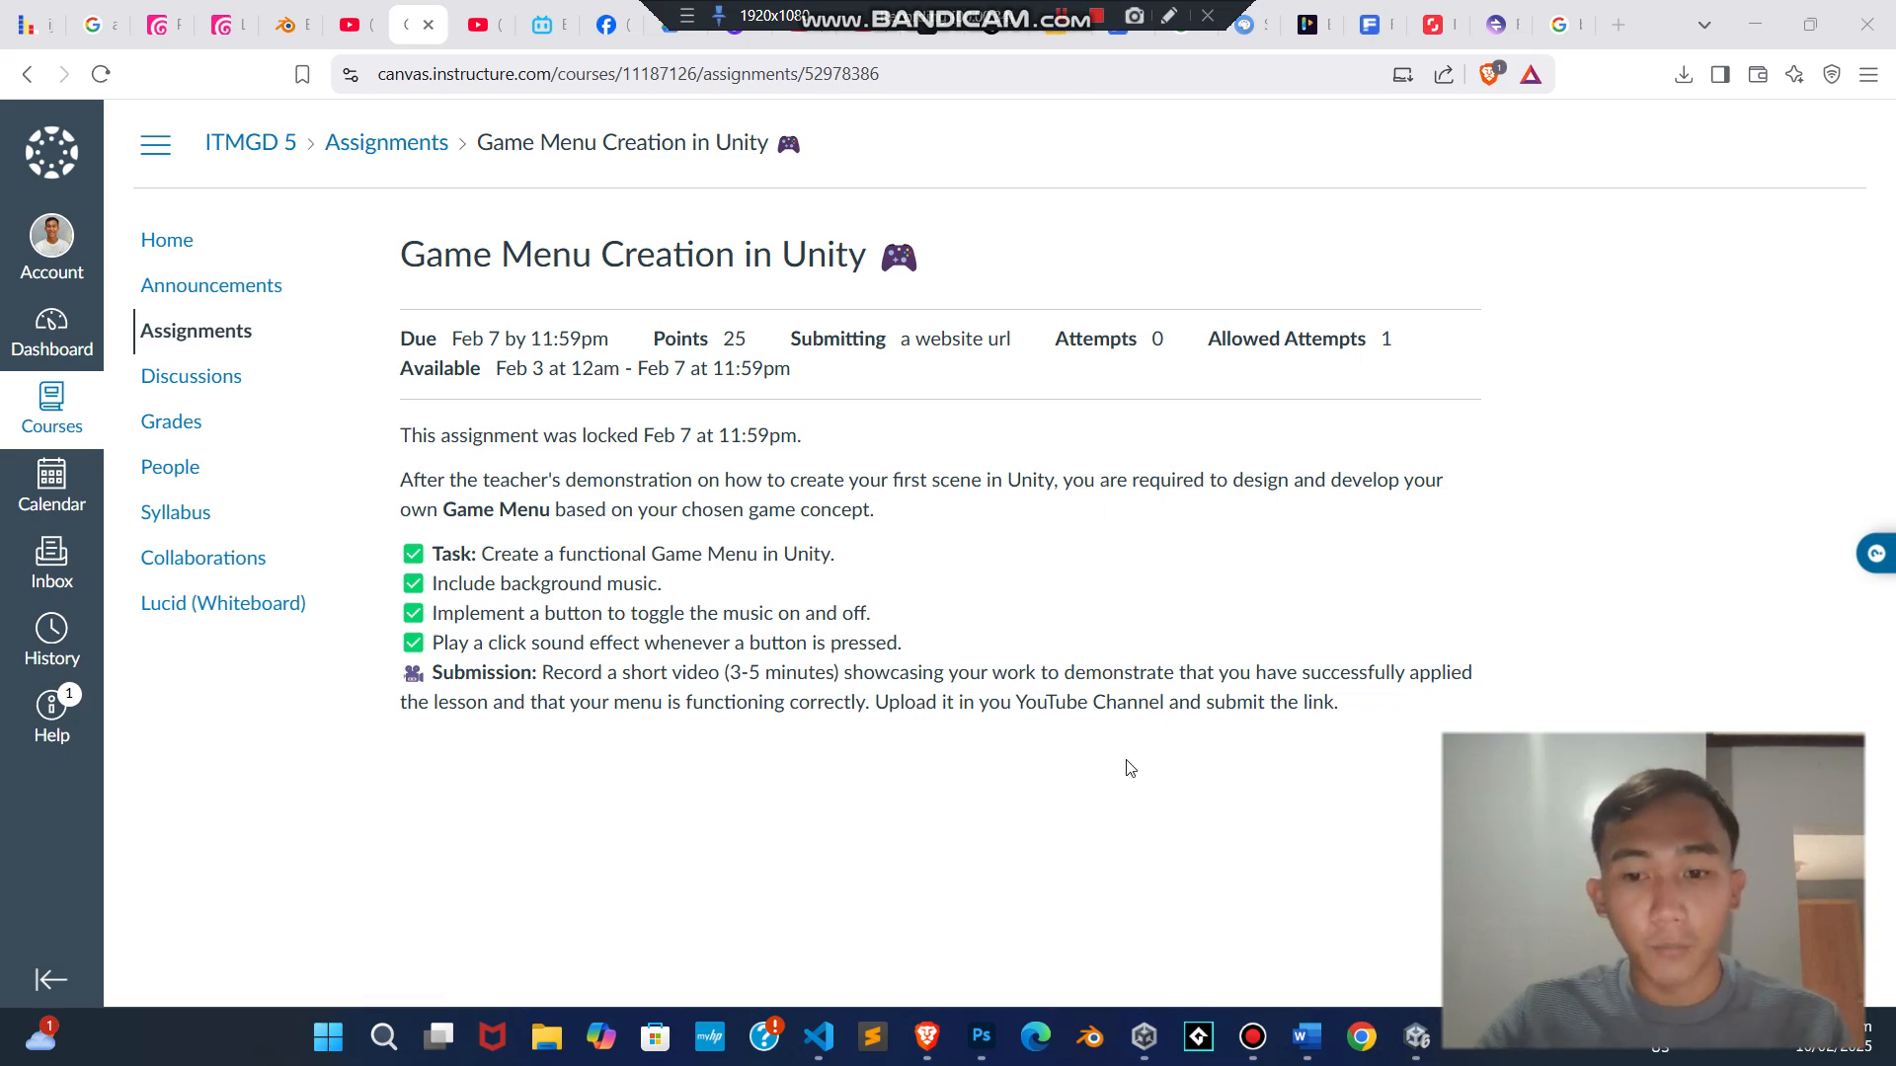
- Switch to the Unity editor and create an empty GameObject at the root of SampleScene
click(1413, 1042)
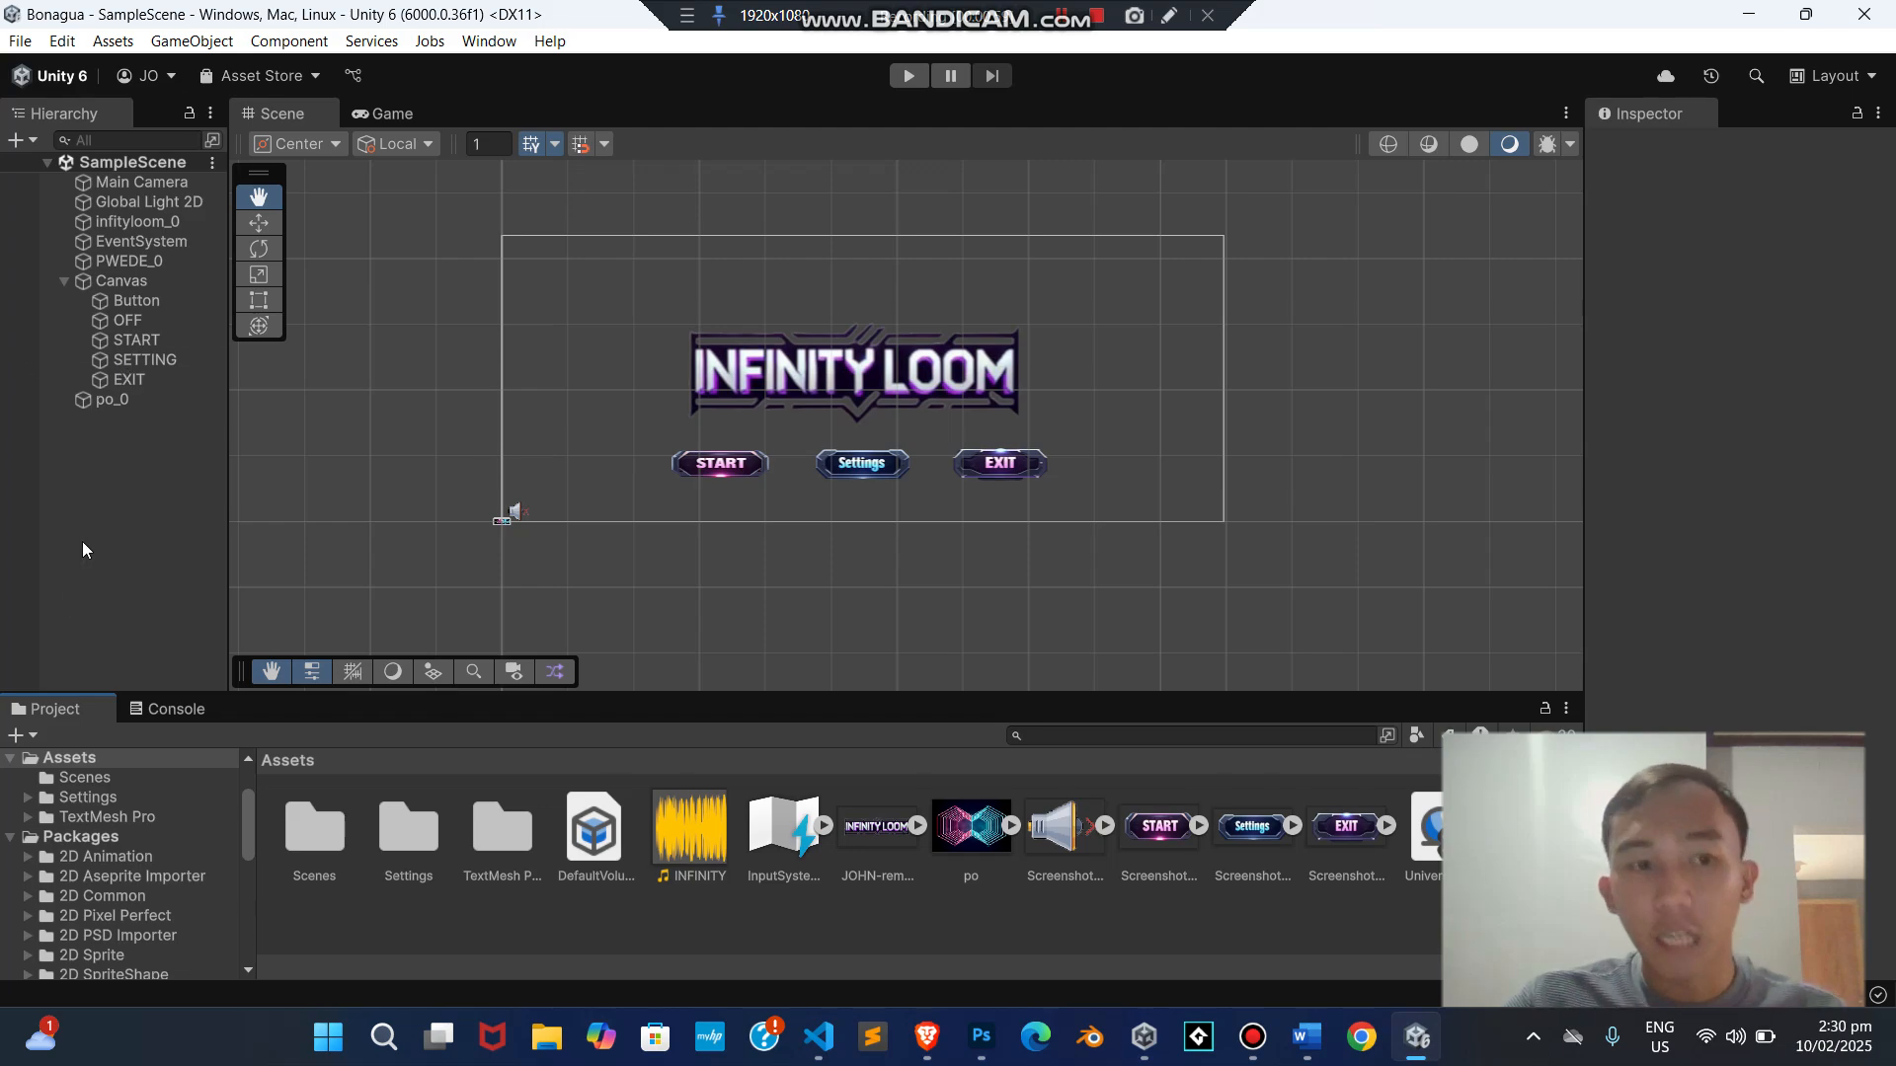
right_click(93, 507)
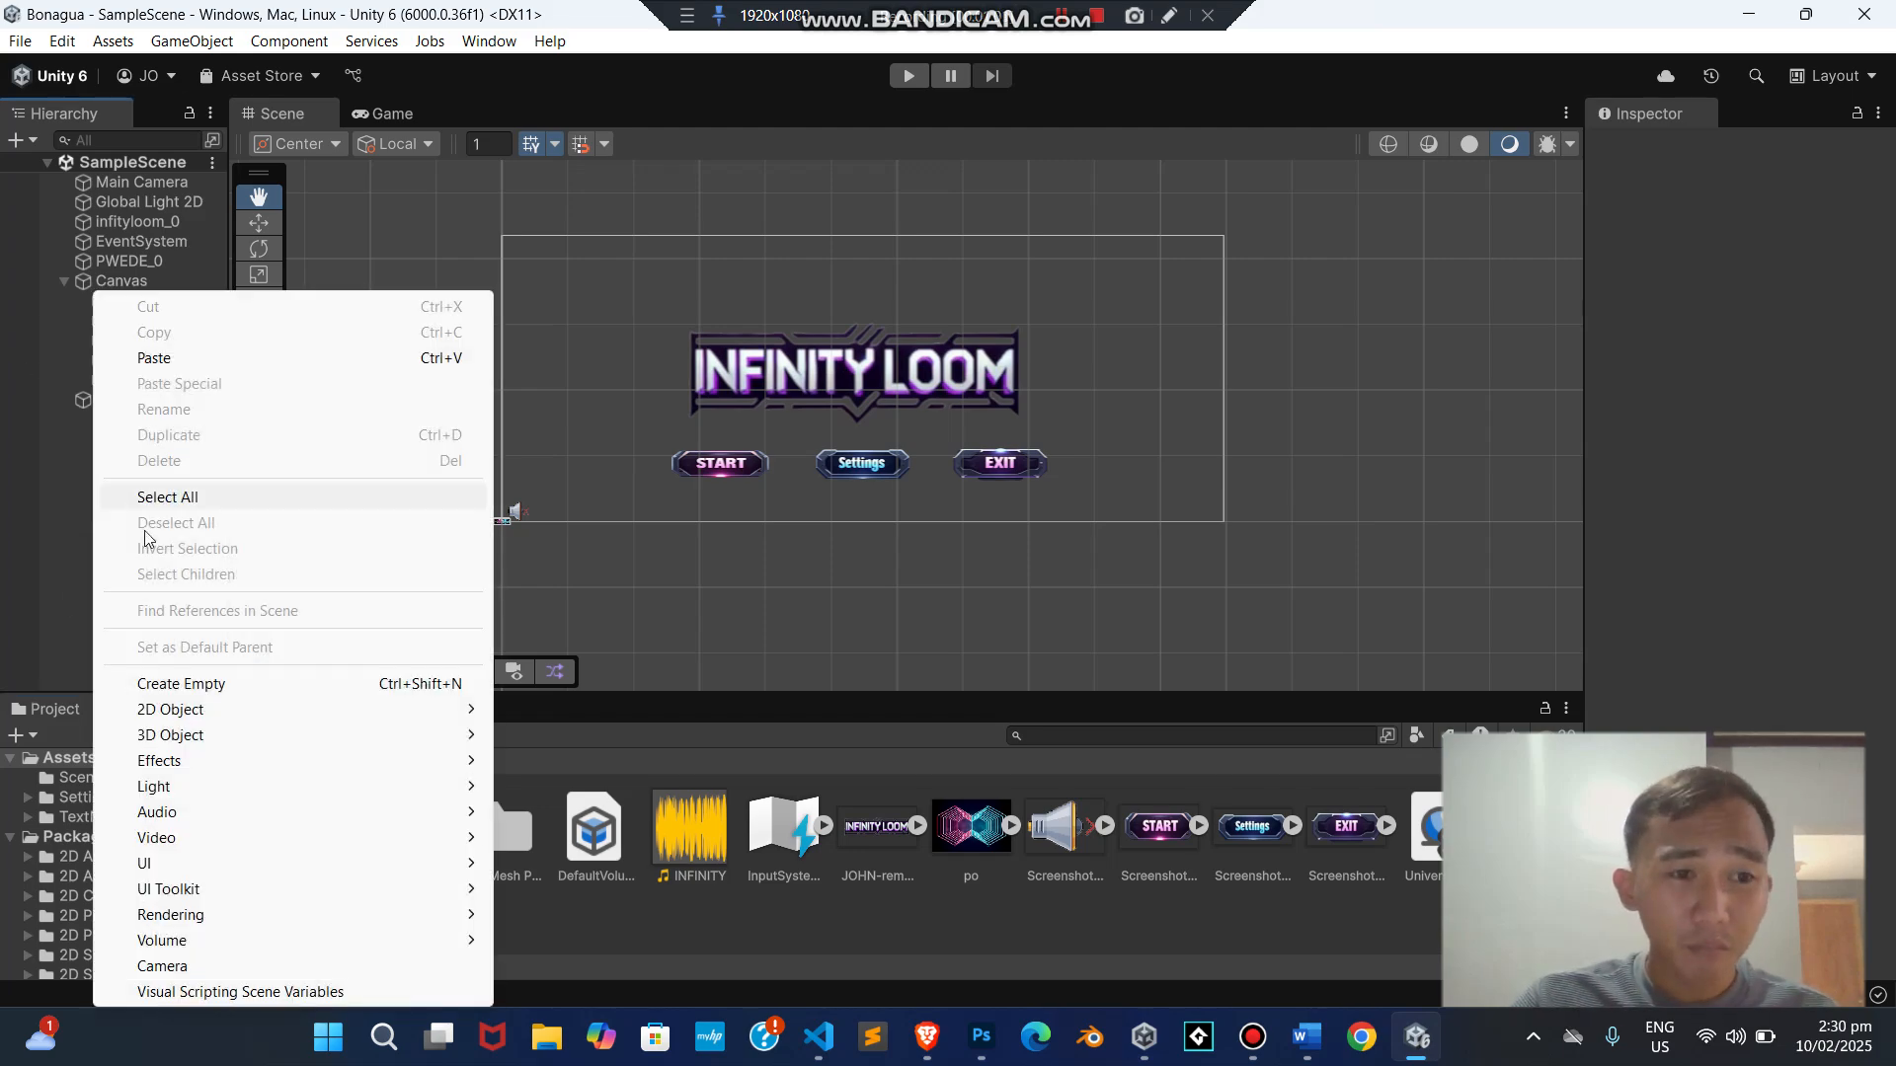
click(213, 680)
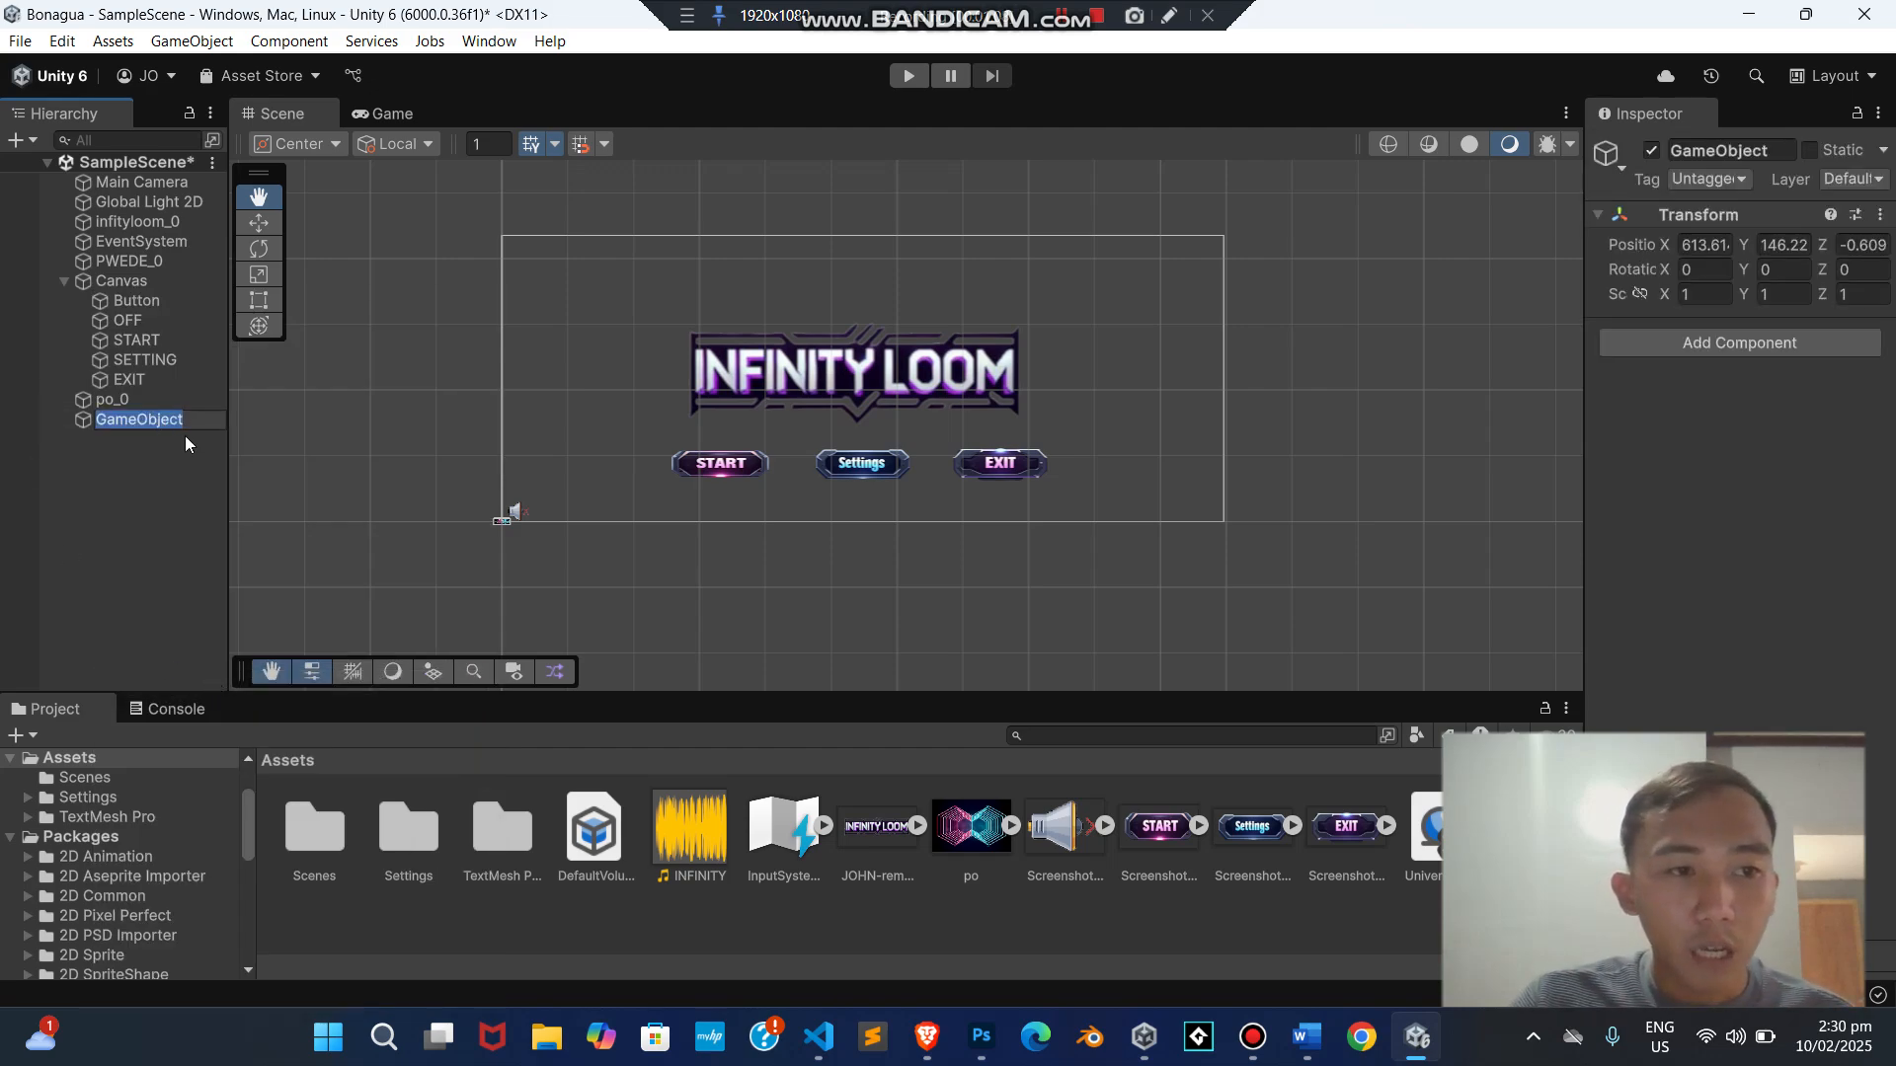
- Add a new script component named audio to the empty GameObject
click(1722, 347)
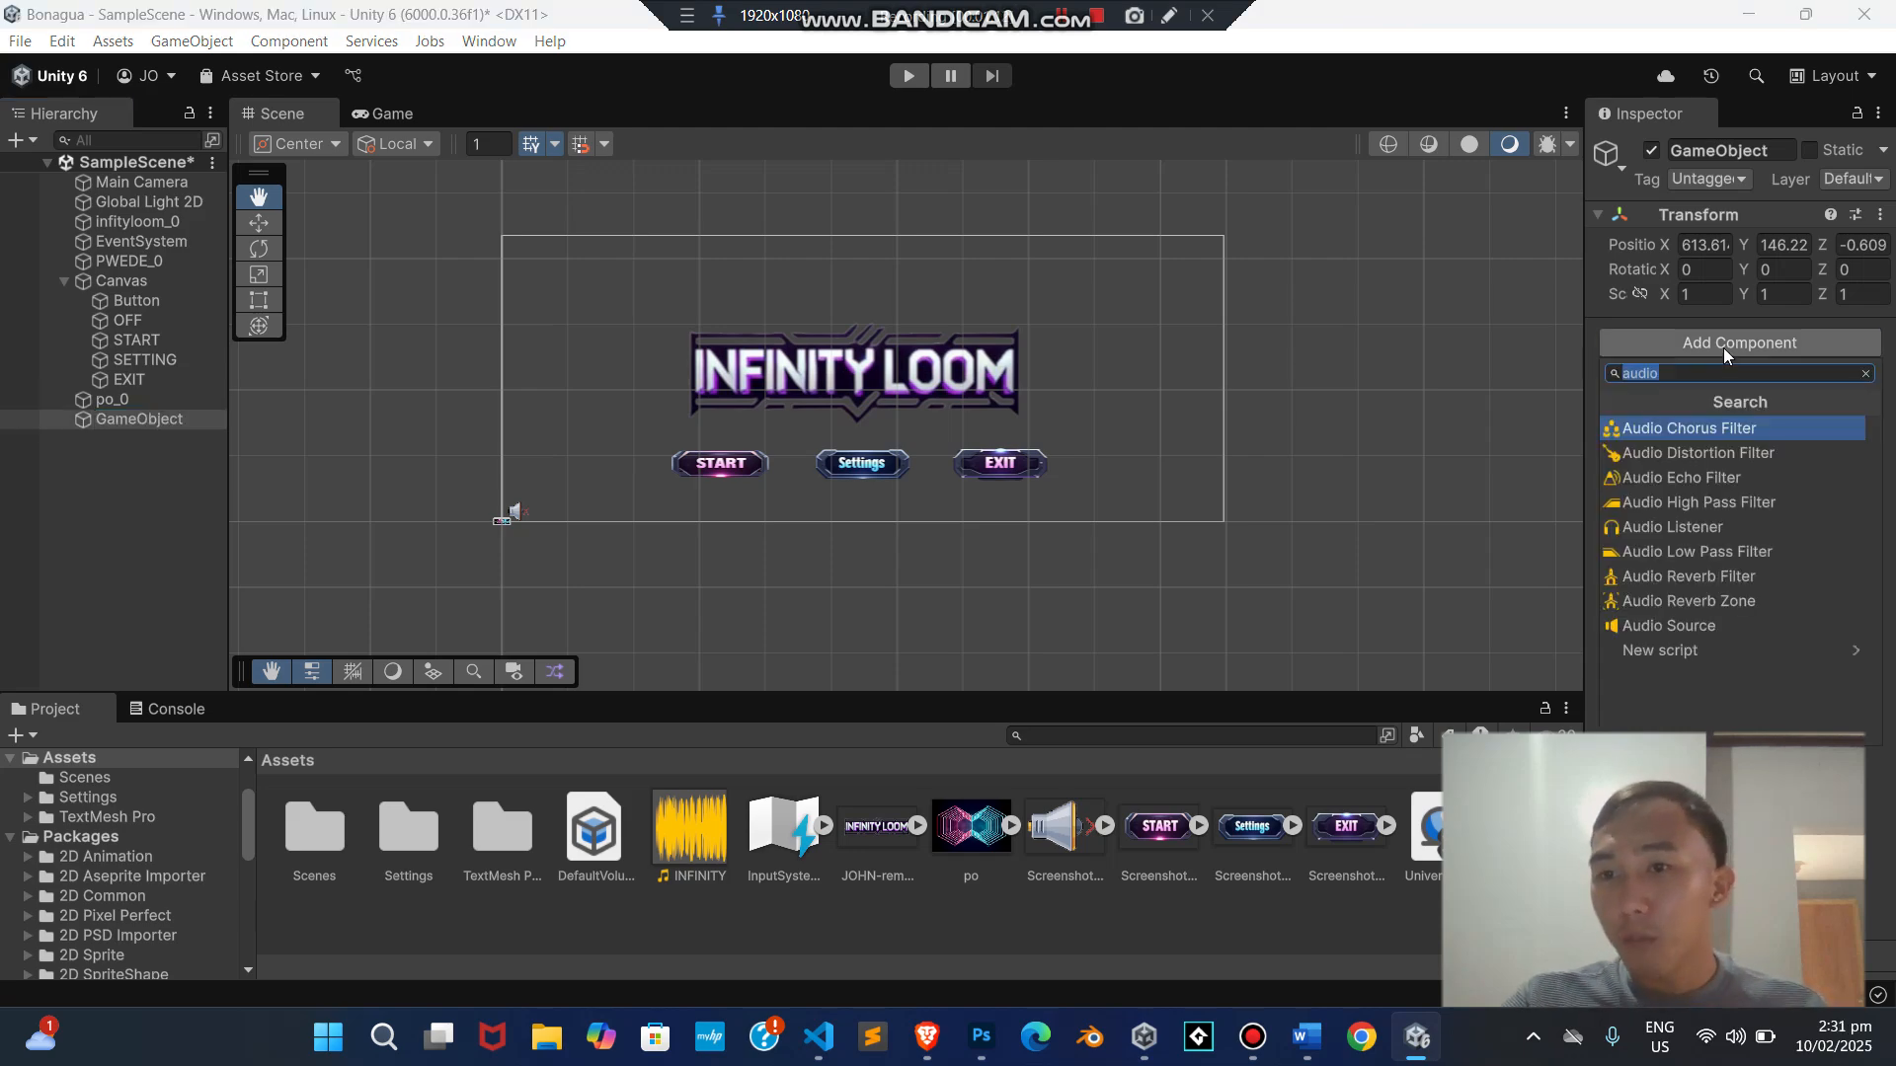
click(1691, 652)
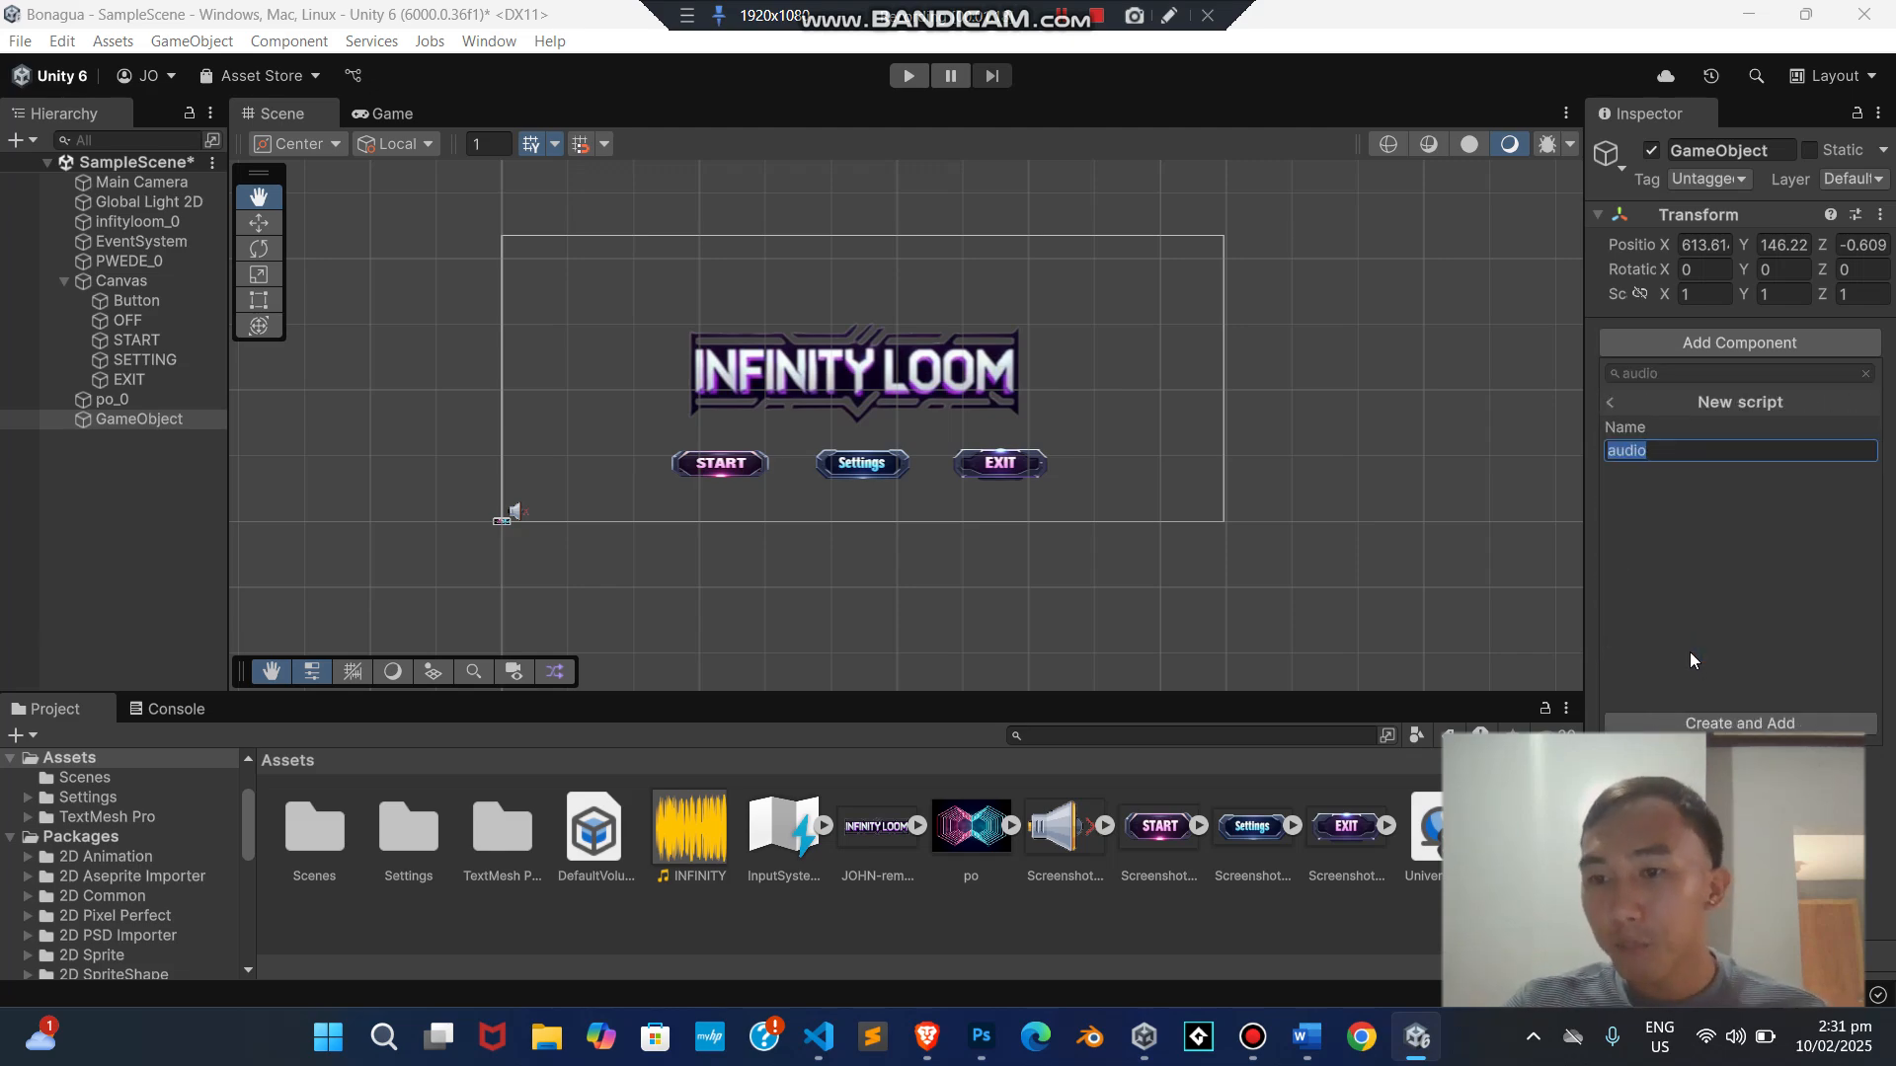
click(1741, 716)
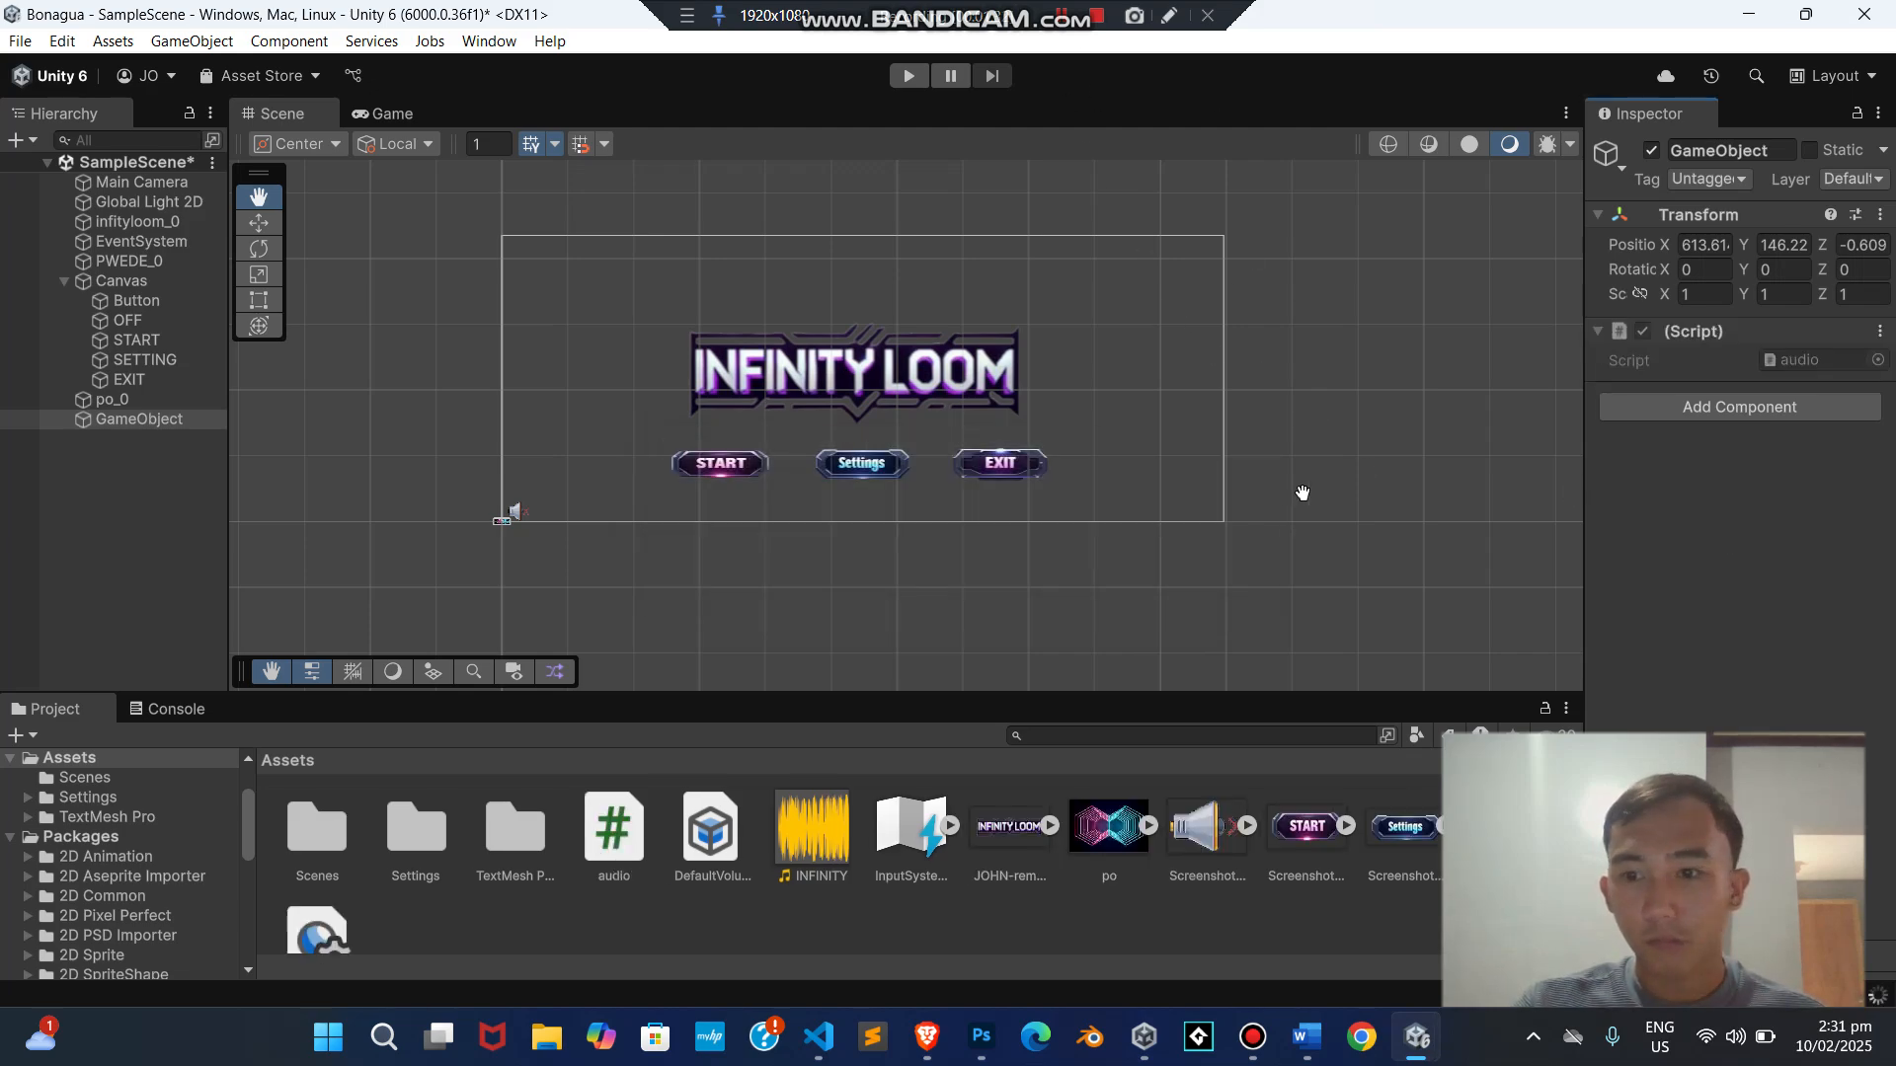
- Open the audio script, replace its code with the Word document's version containing OnMusic and OffMusic, and save it
click(1803, 358)
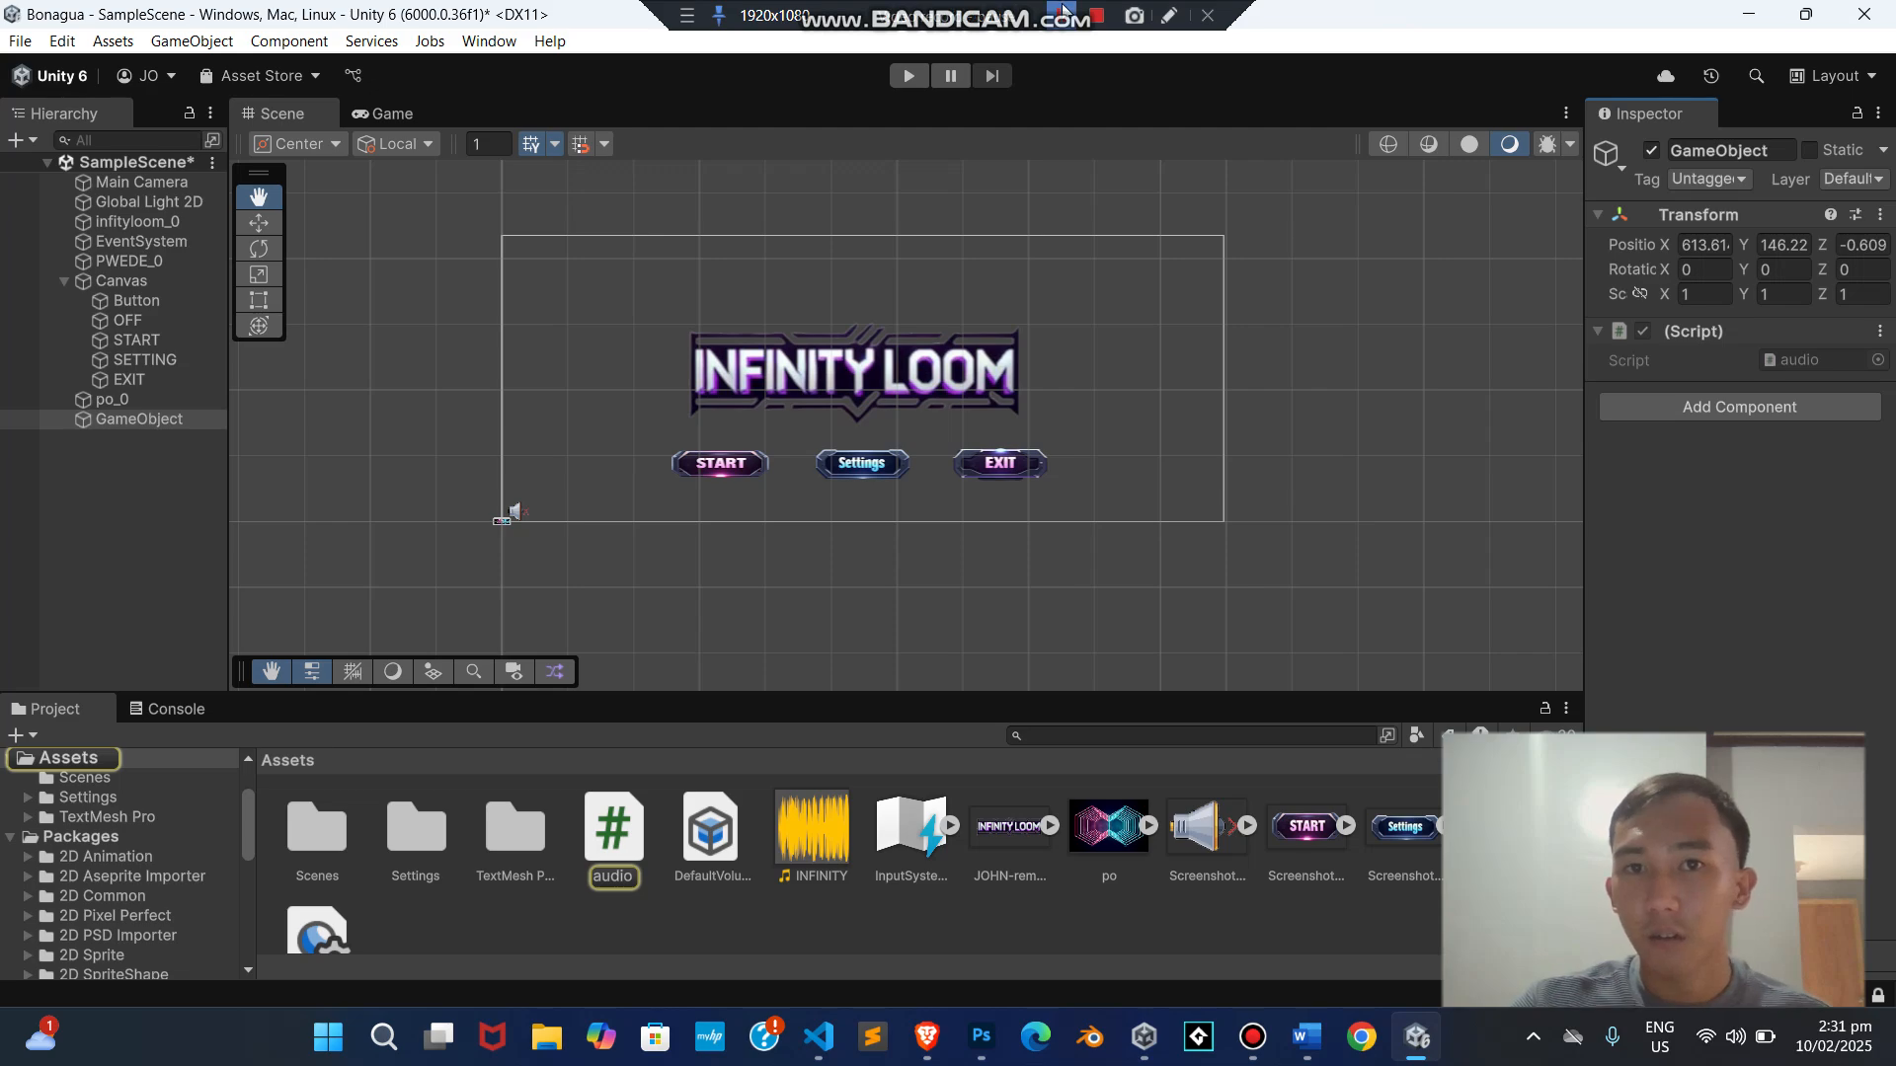
click(1845, 359)
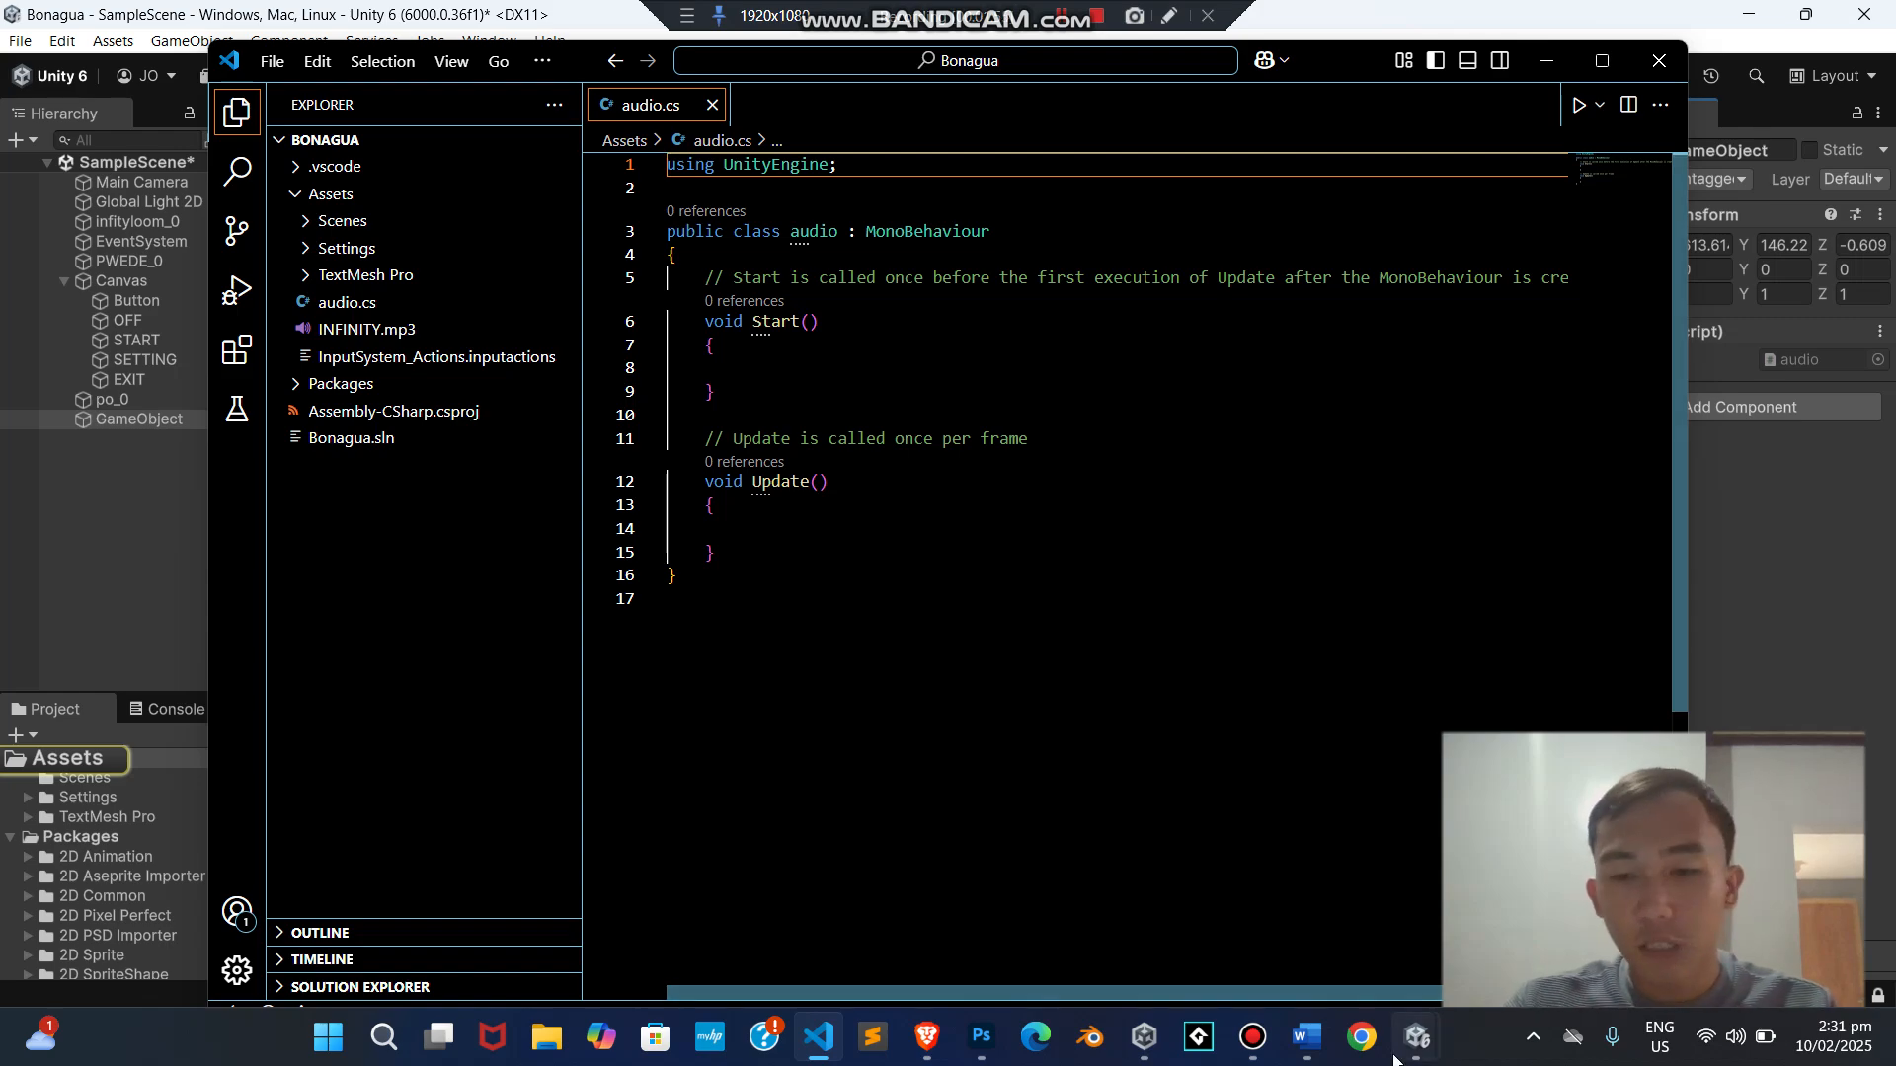
click(1307, 1037)
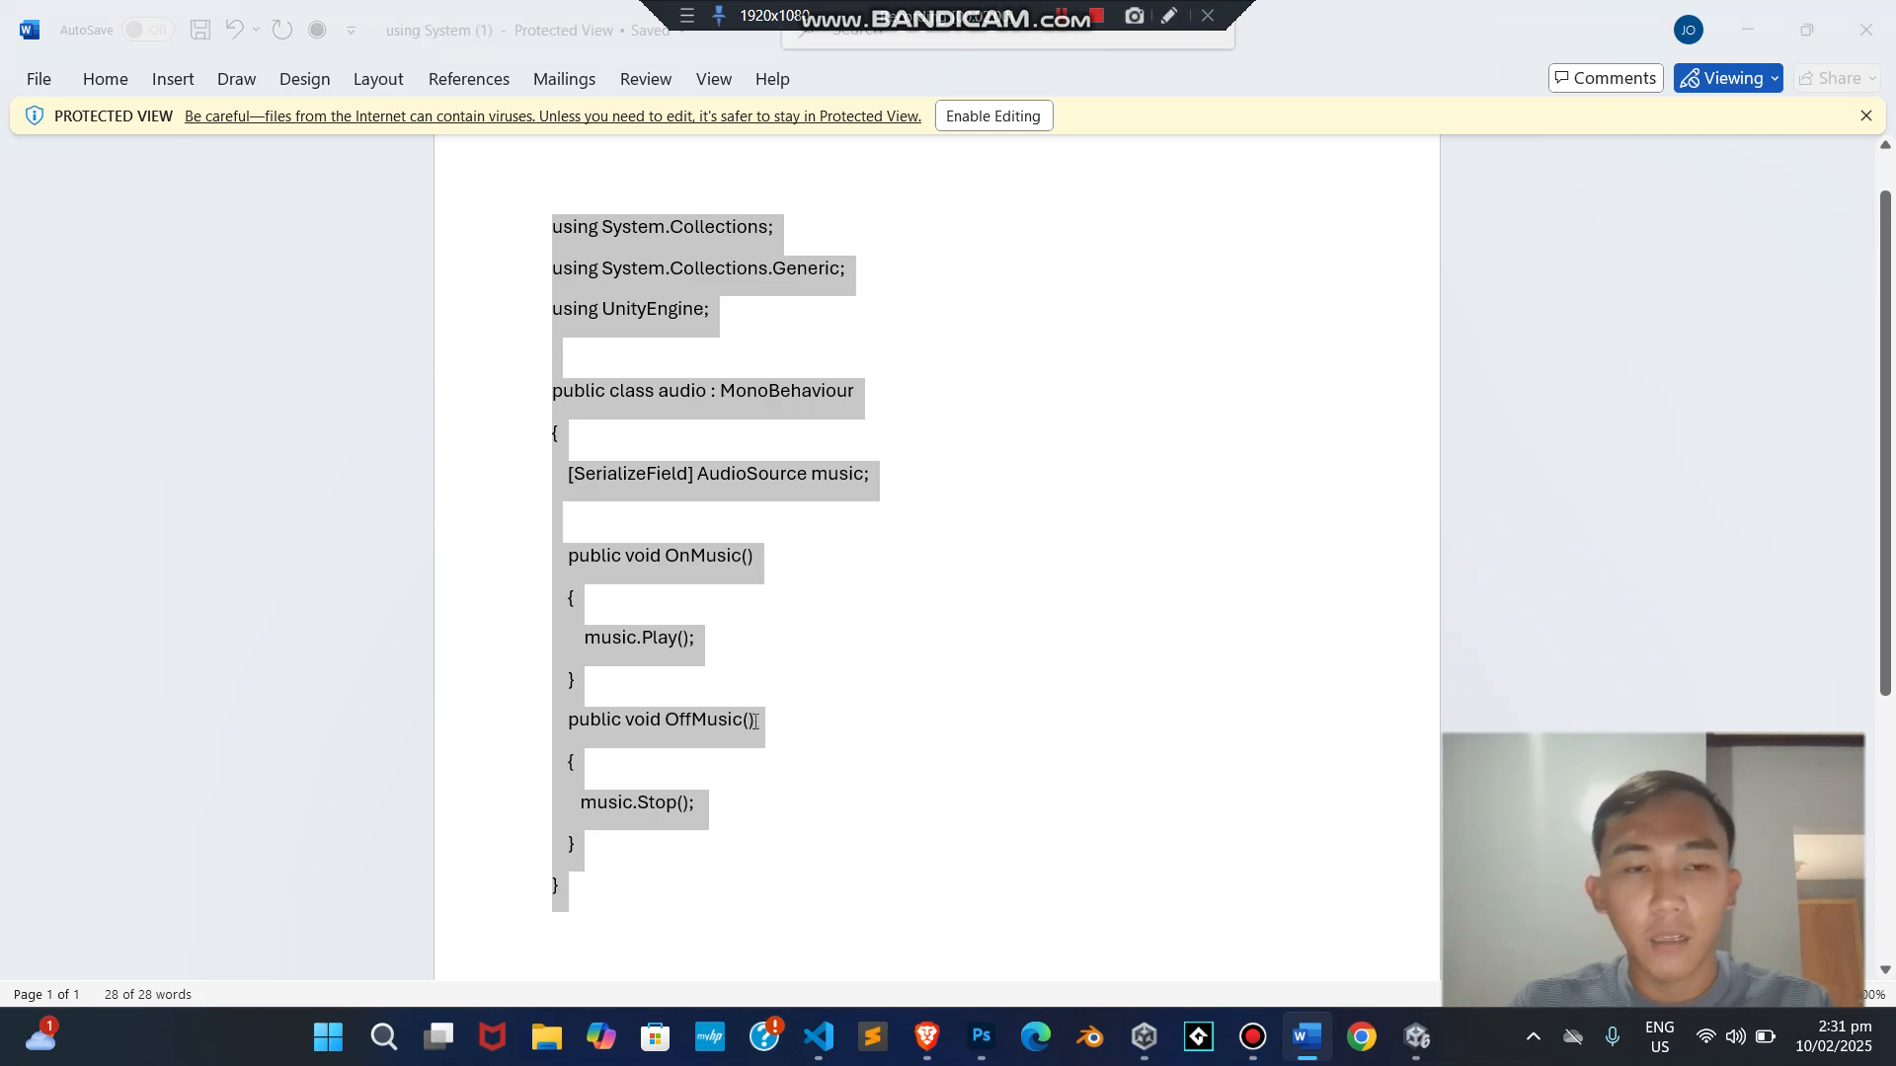
key(alt+Tab)
drag(688, 610, 609, 187)
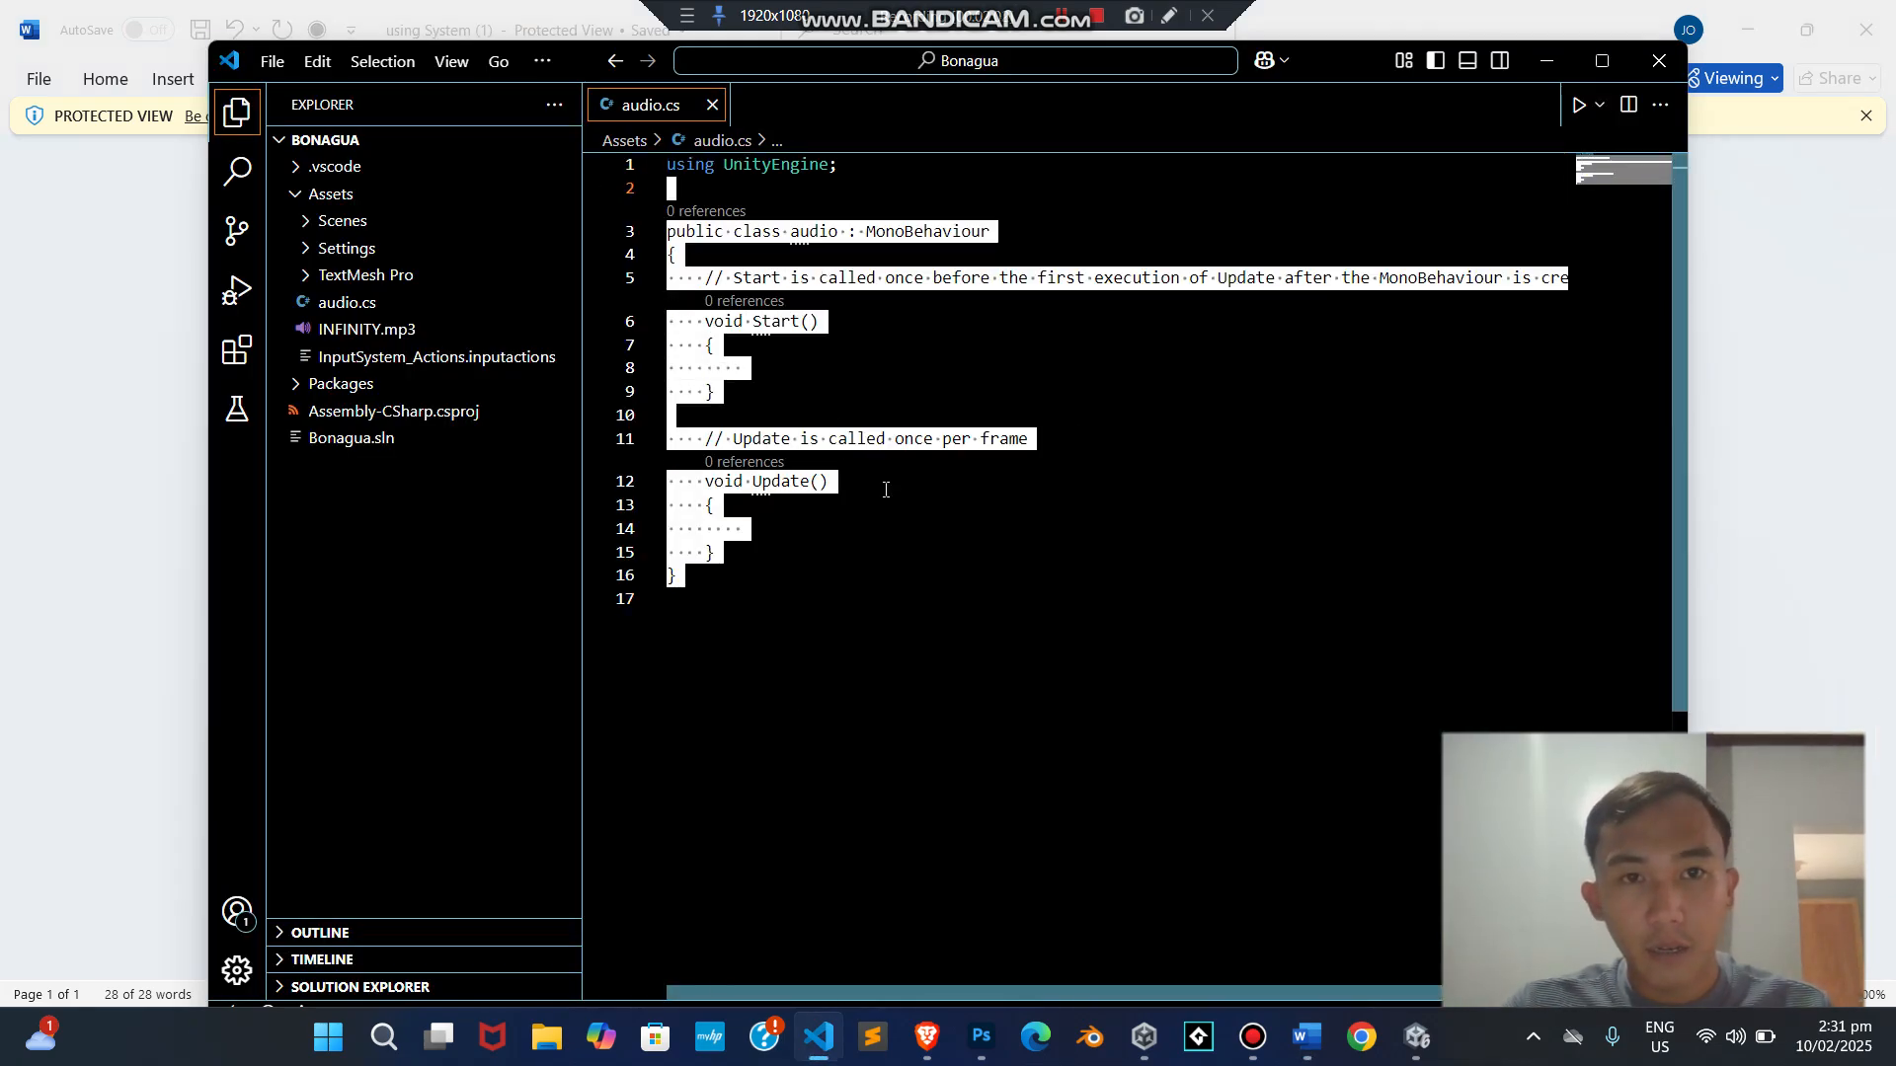
key(ctrl+a)
text(using System.Collections; using System.Collections.Generic; using UnityEngine;  public class audio : MonoBehaviour {     [SerializeField] AudioSource music;      public void OnMusic()     {         music.Play();     }     public void OffMusic()     {        music.Stop();     } })
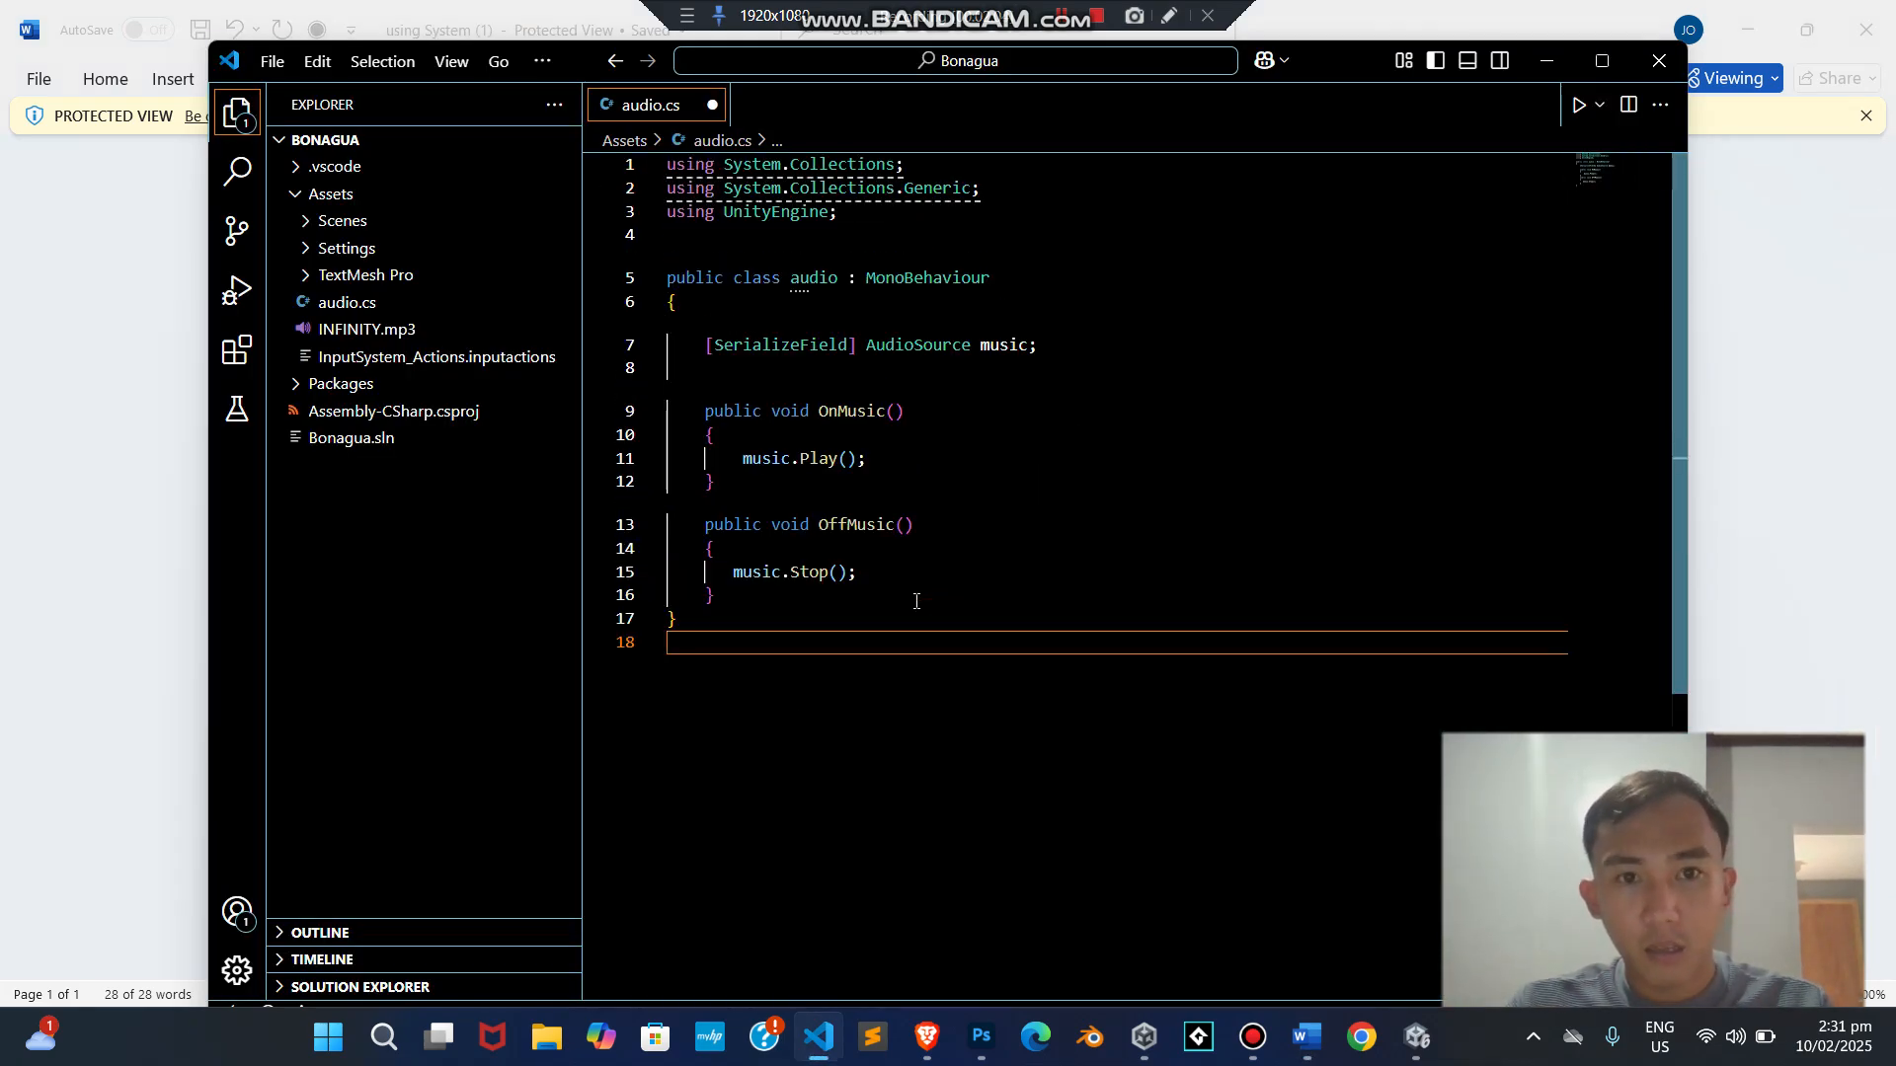
key(ctrl+s)
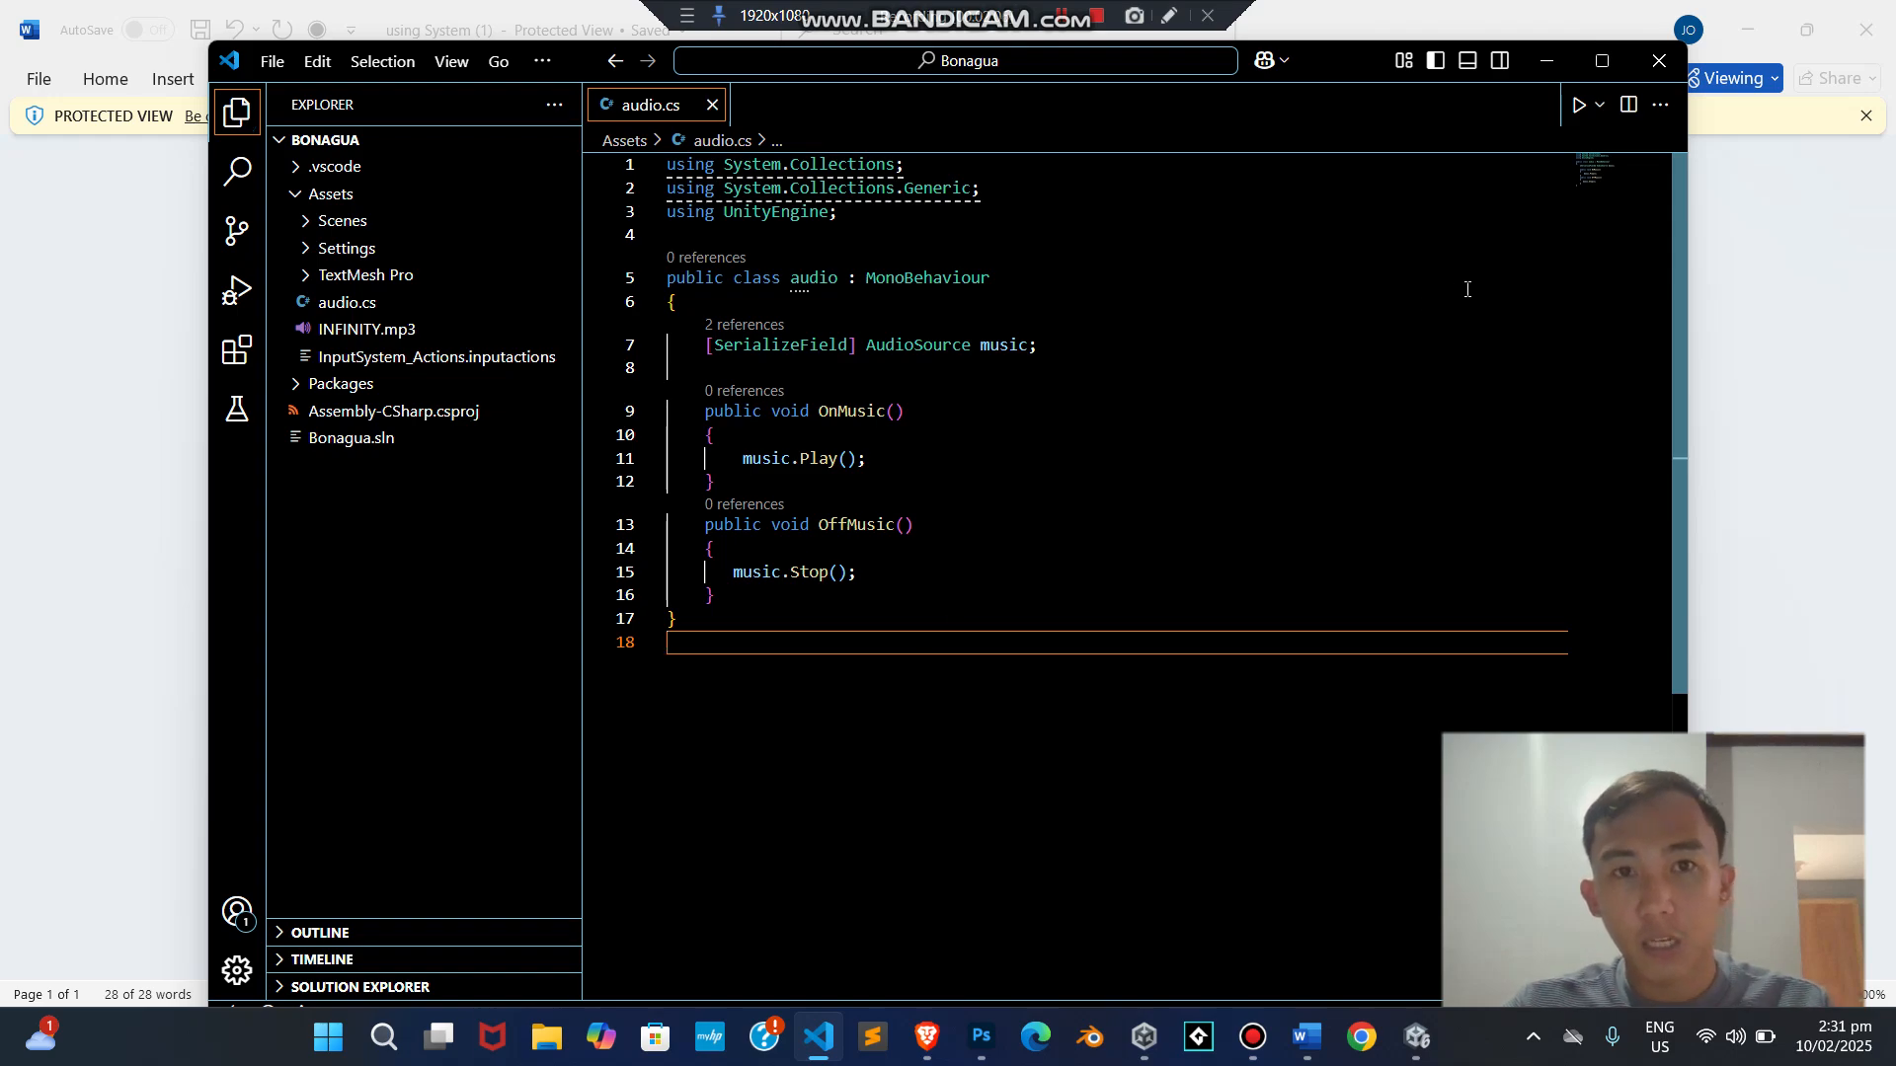
- Minimize the code editor and switch back to the Unity editor's SampleScene window
click(1548, 62)
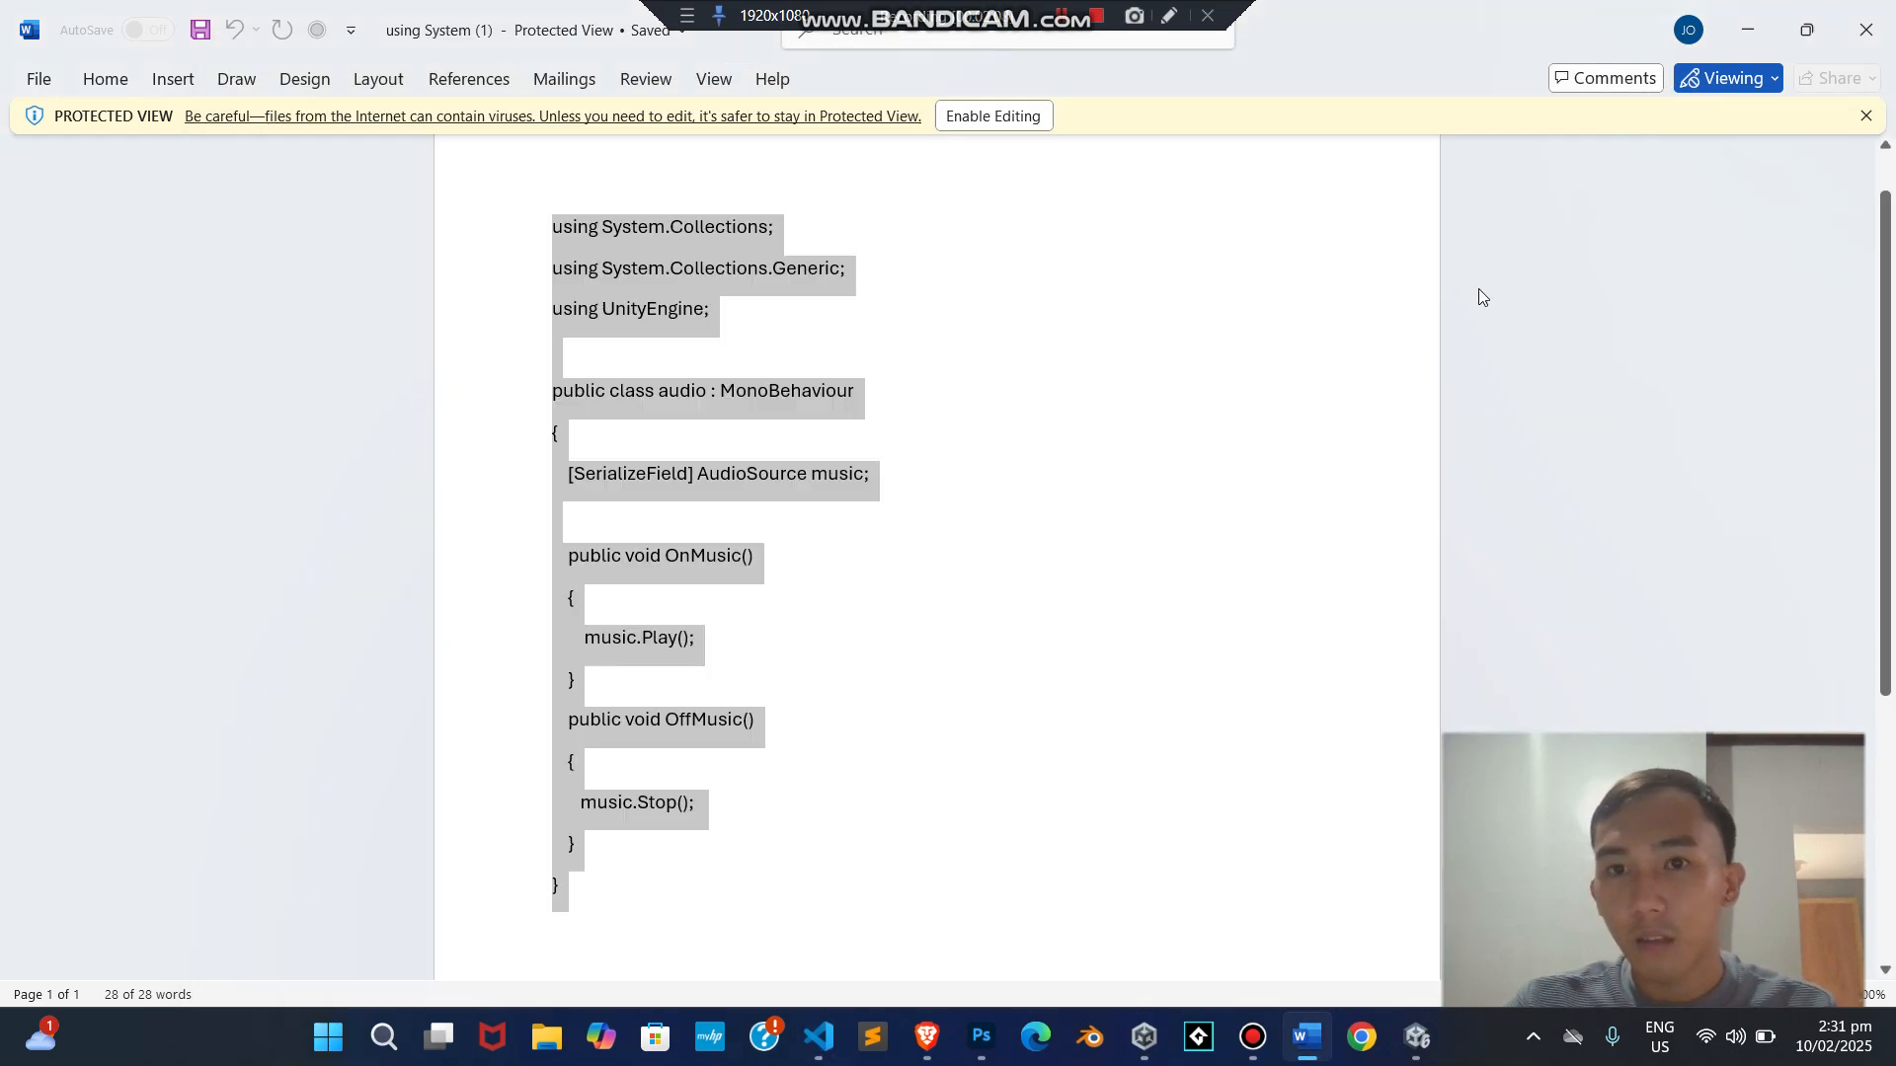
click(1417, 1037)
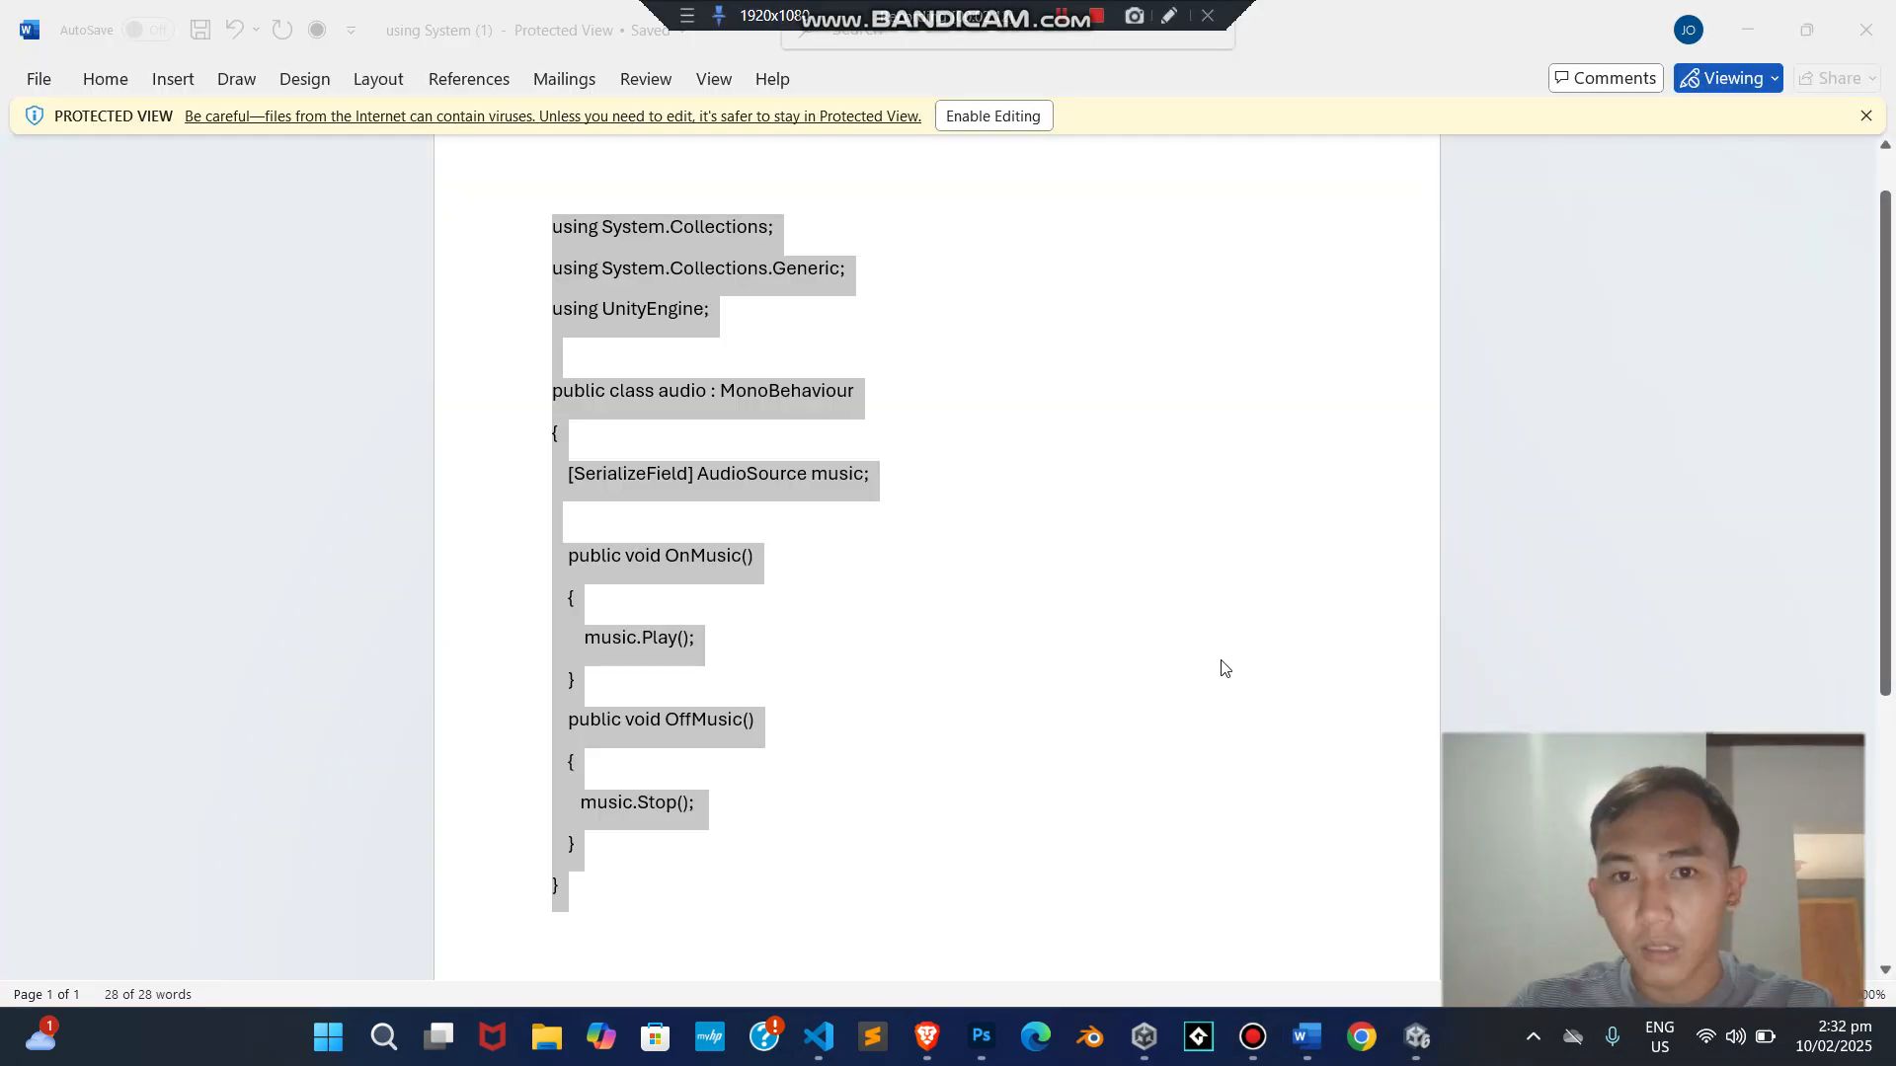
mouse_move(1417, 1037)
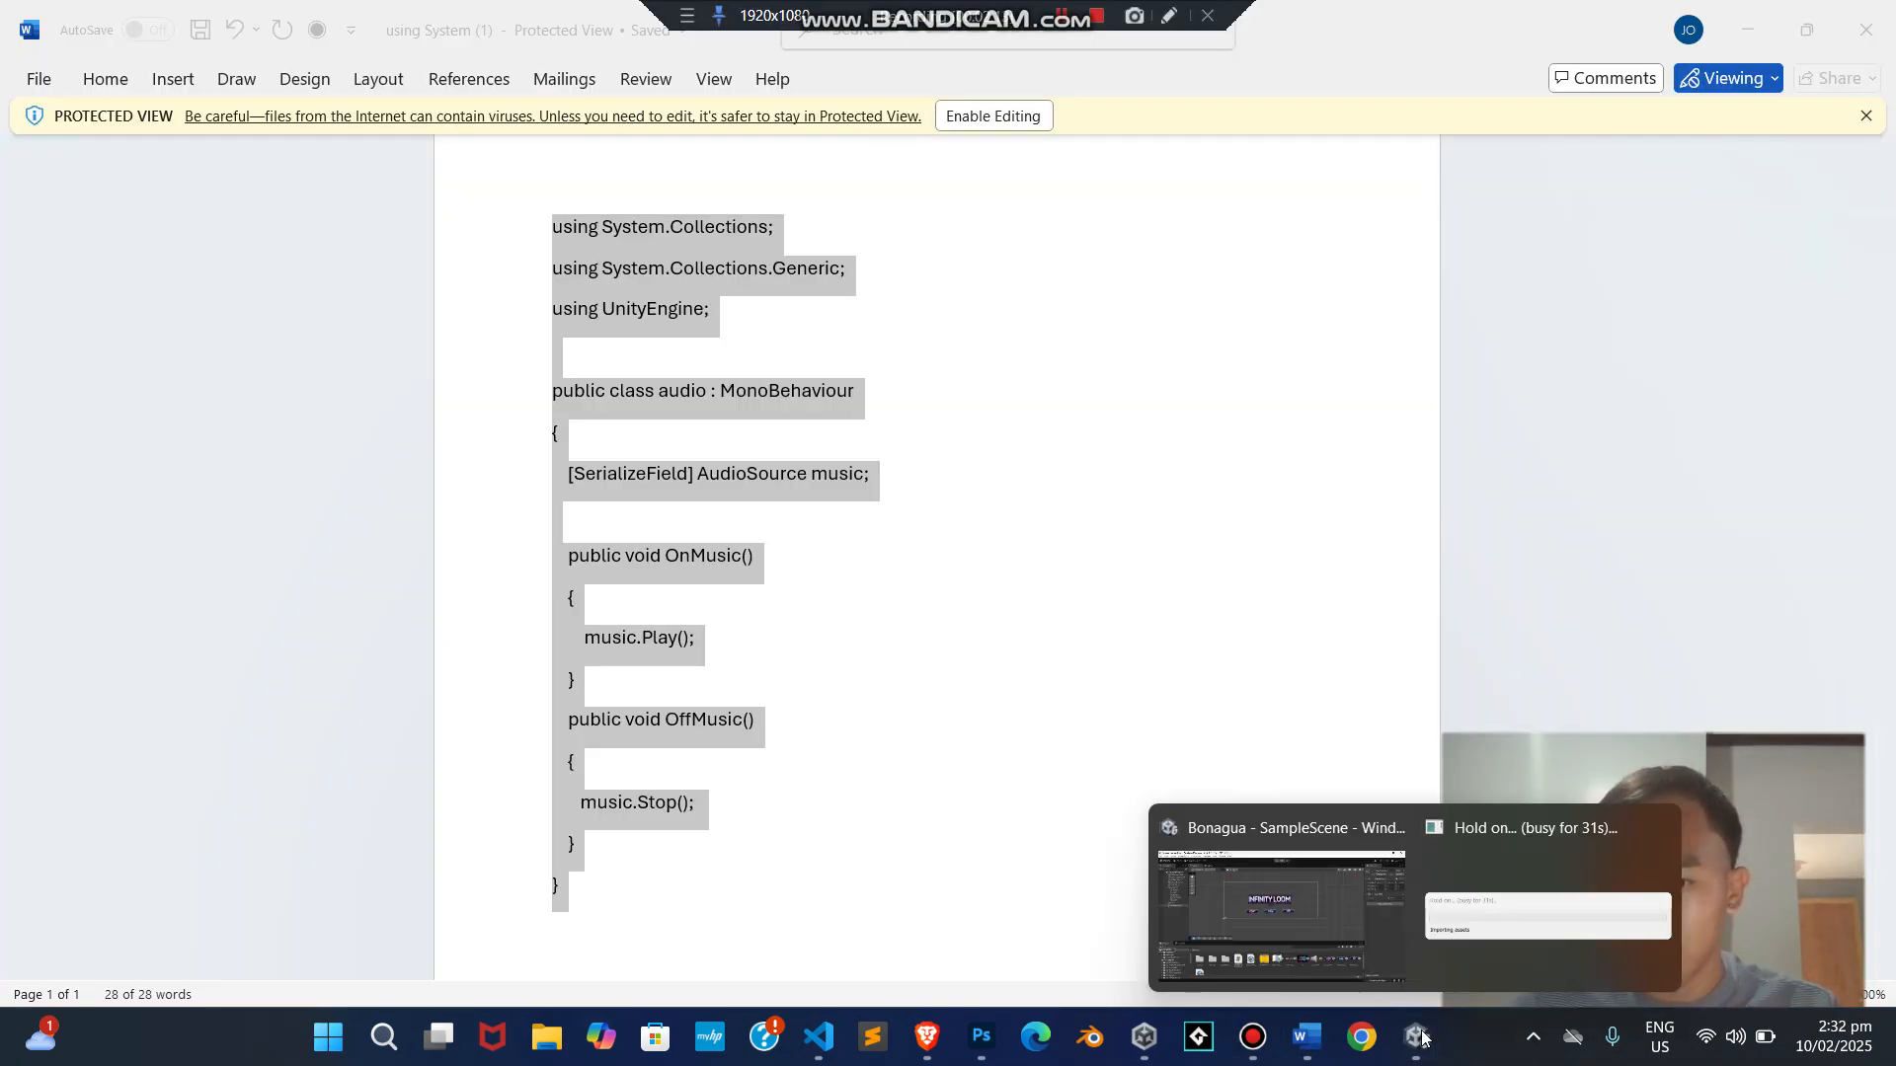
click(1481, 918)
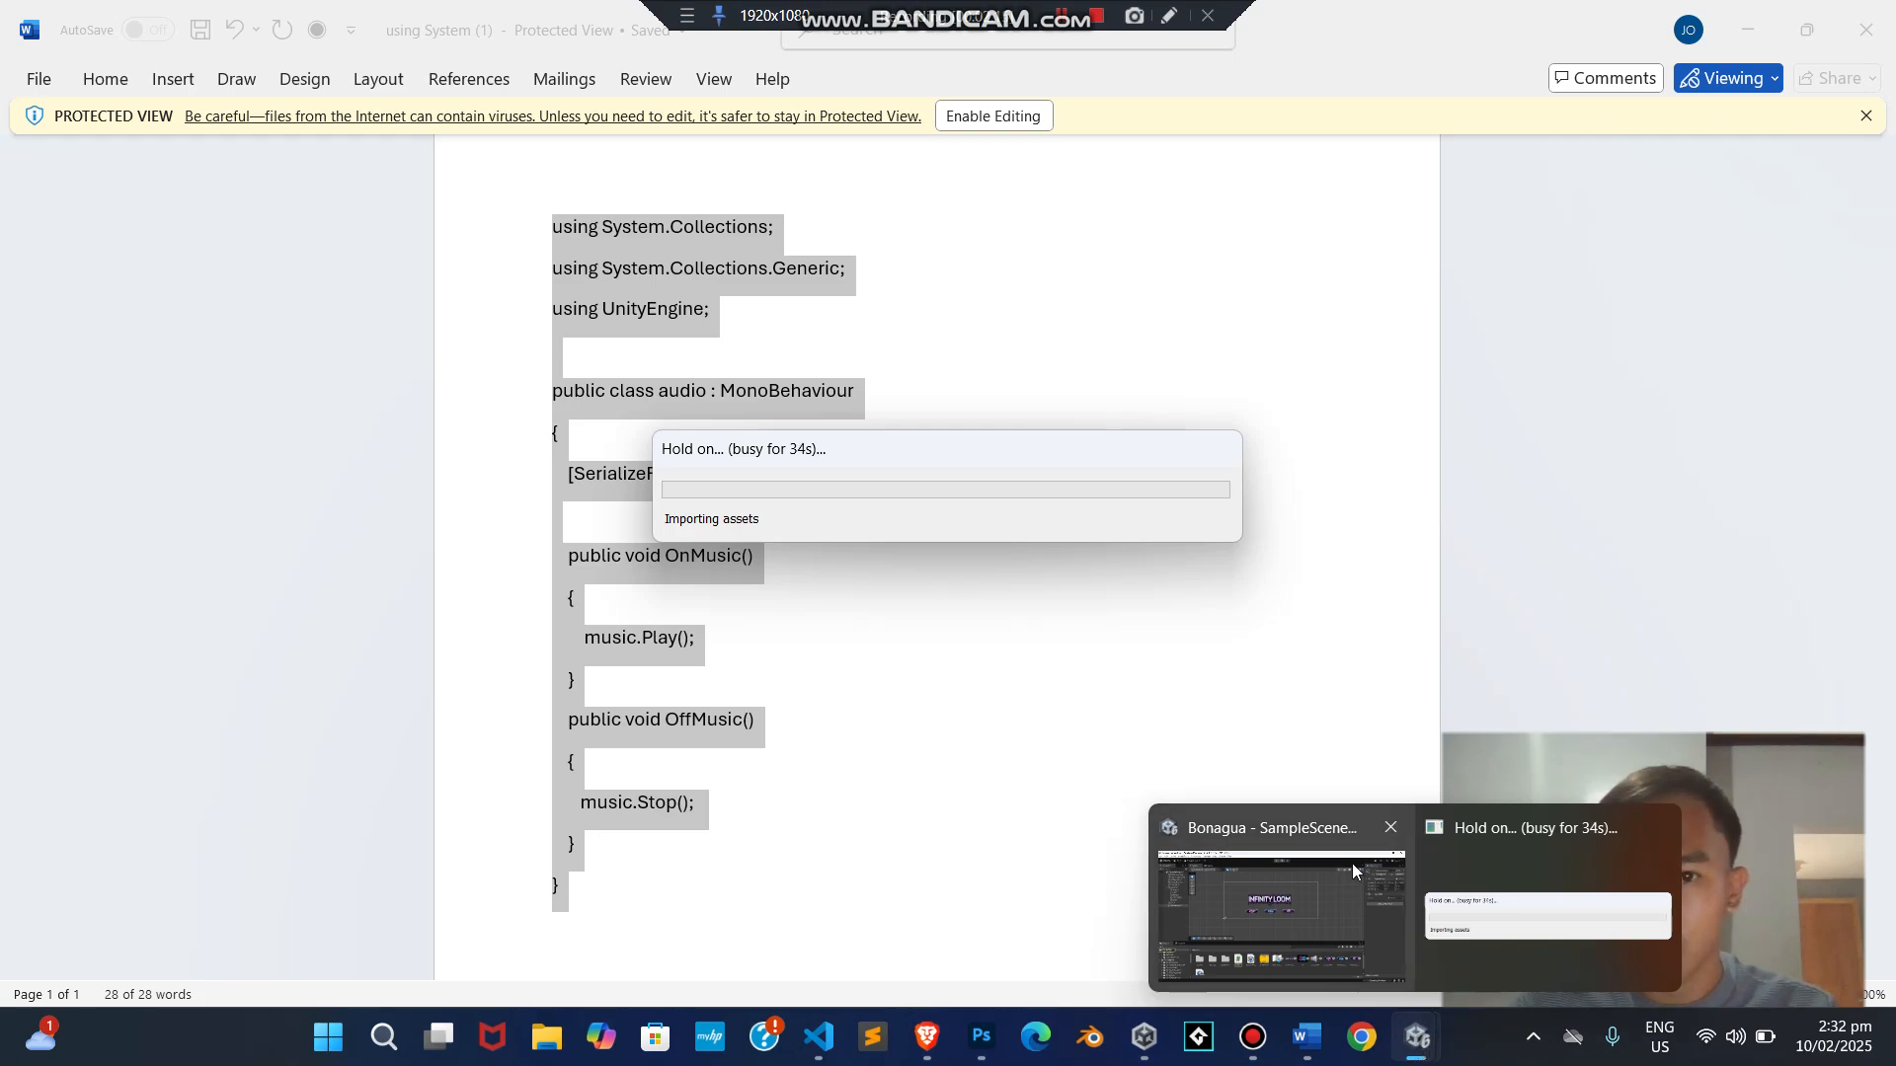
click(1294, 869)
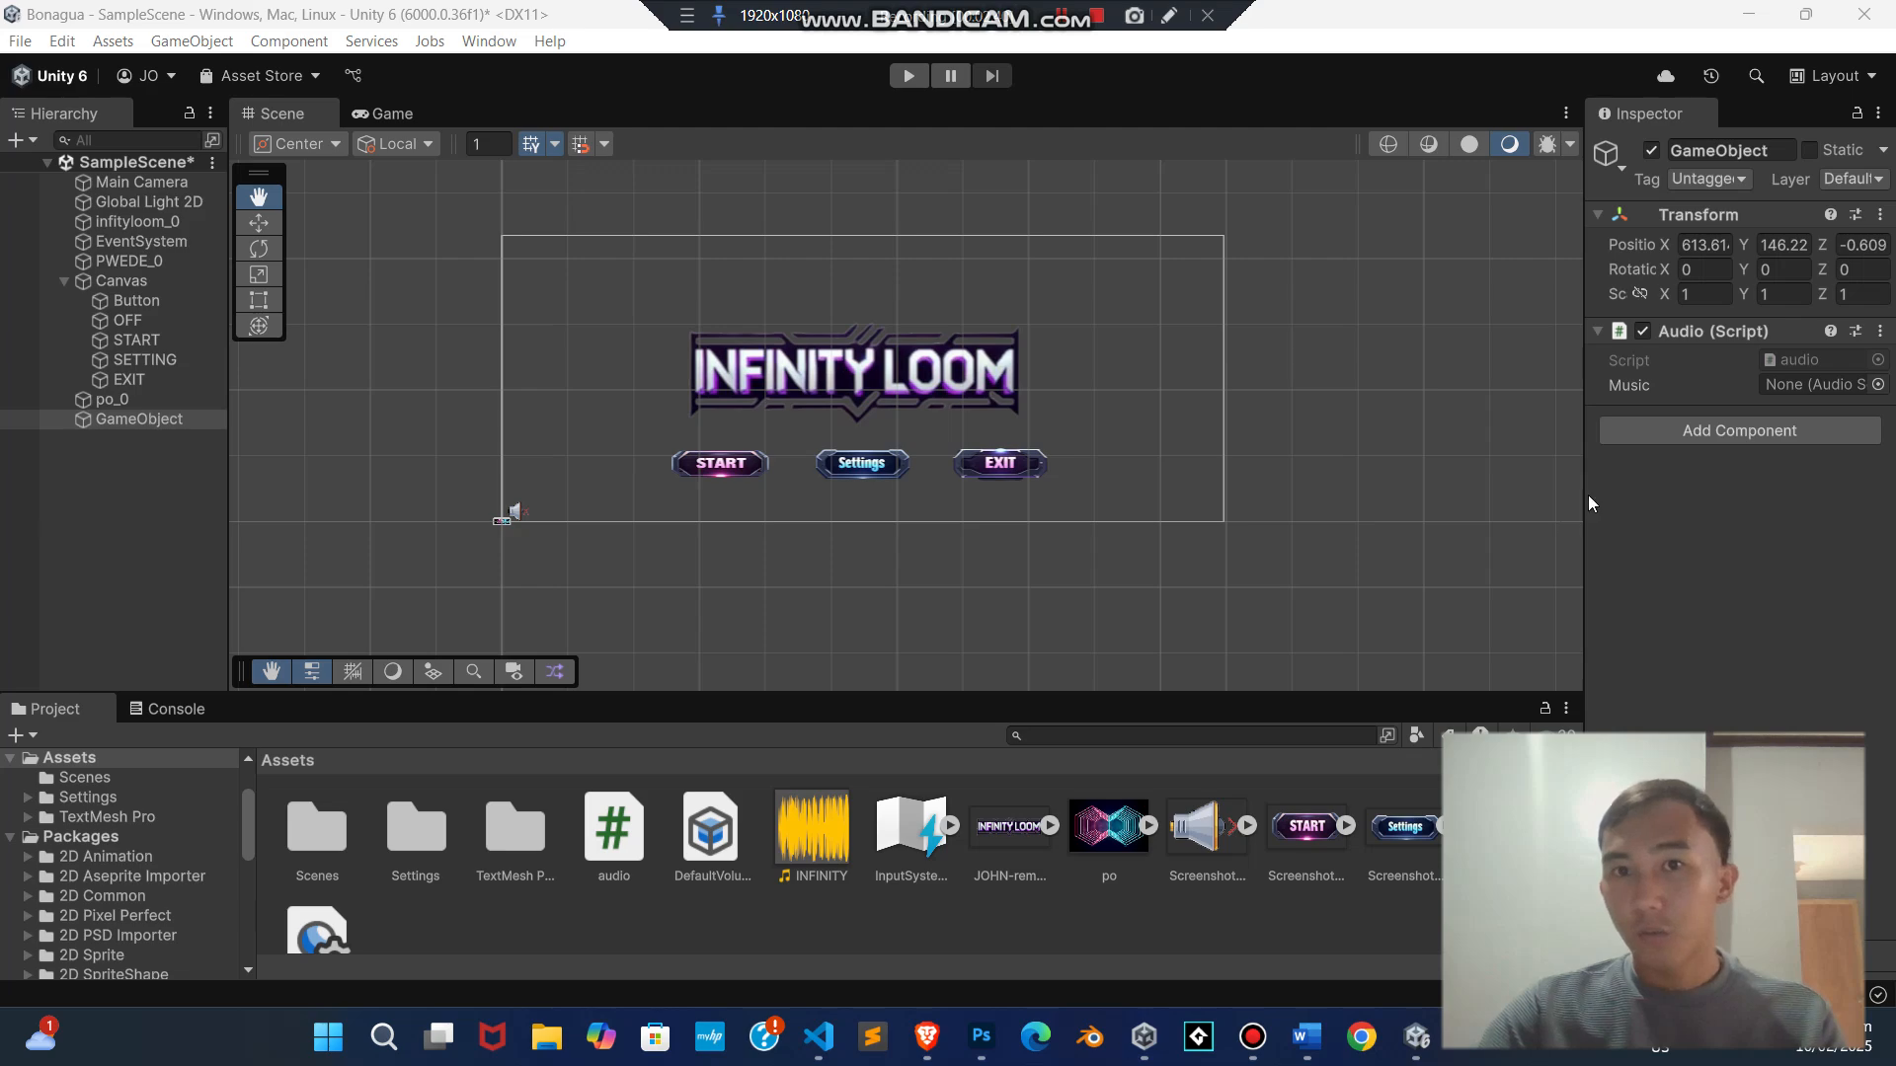
click(1794, 387)
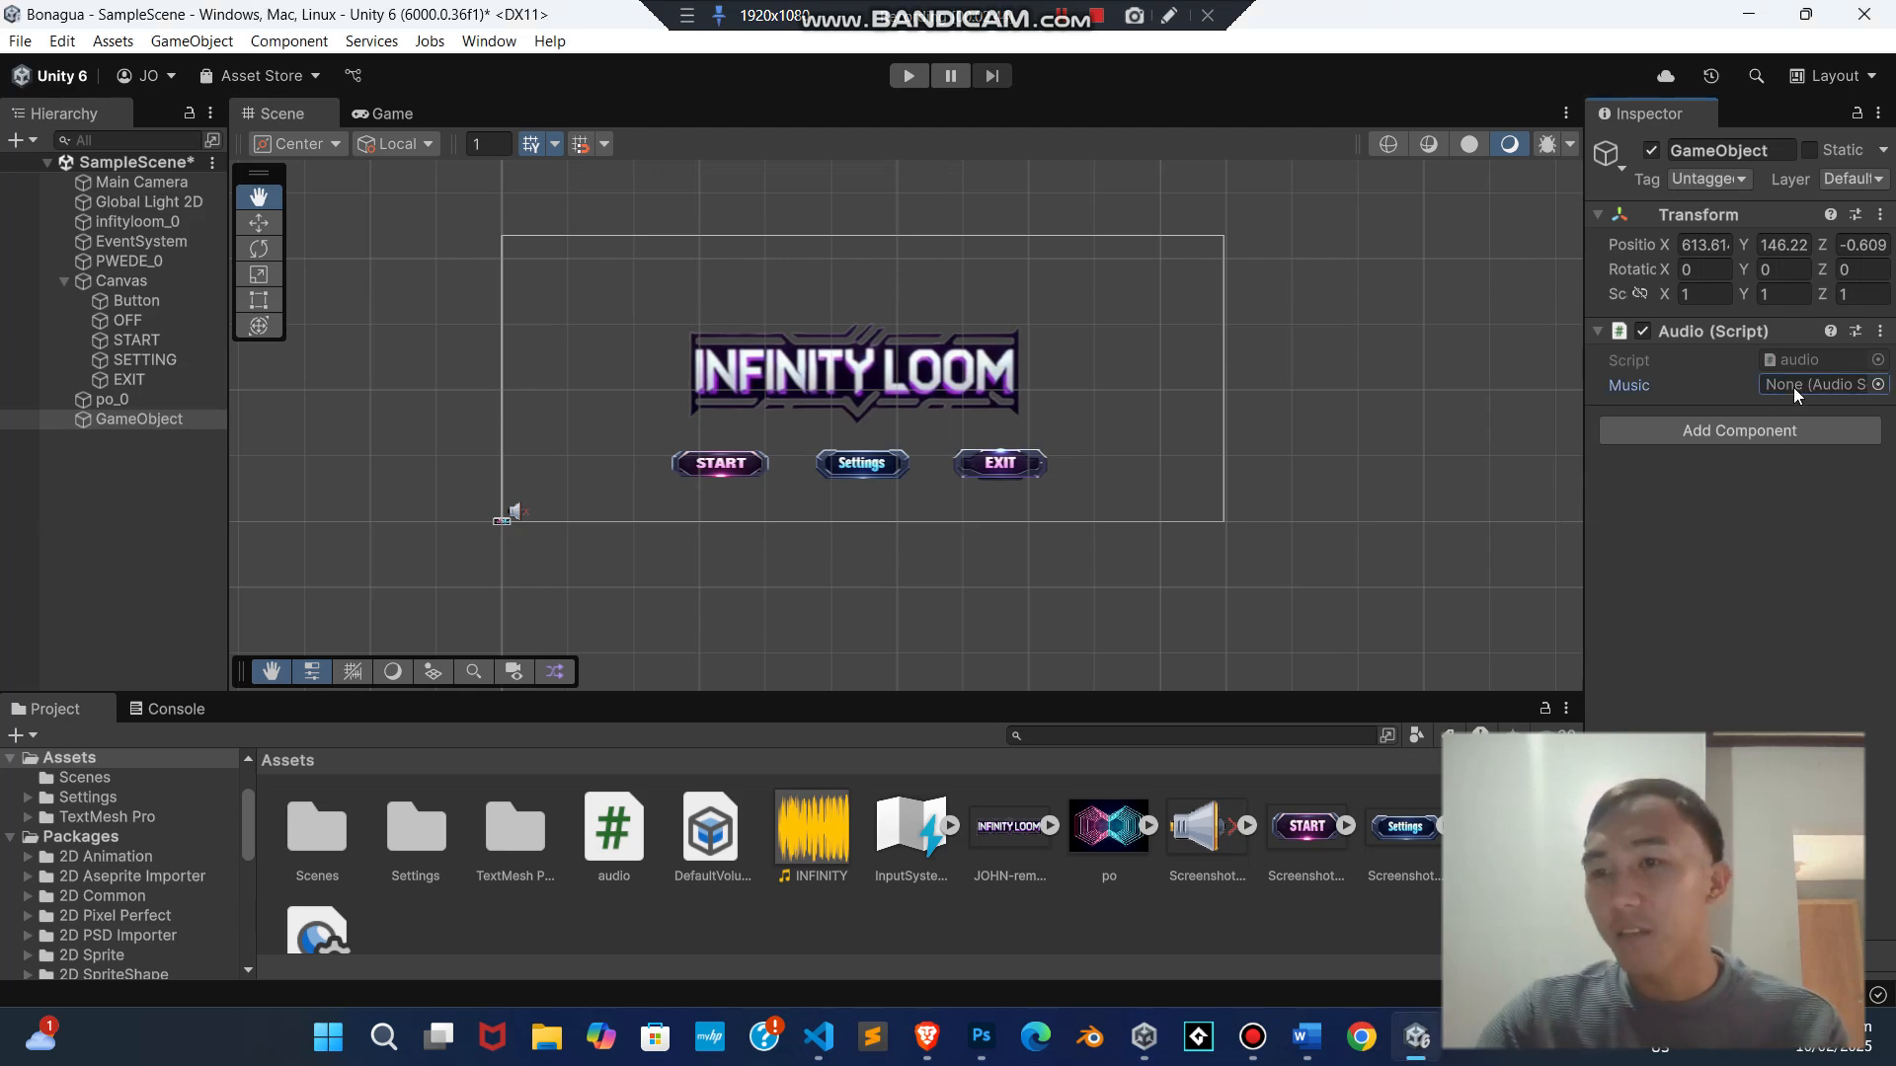
click(1878, 385)
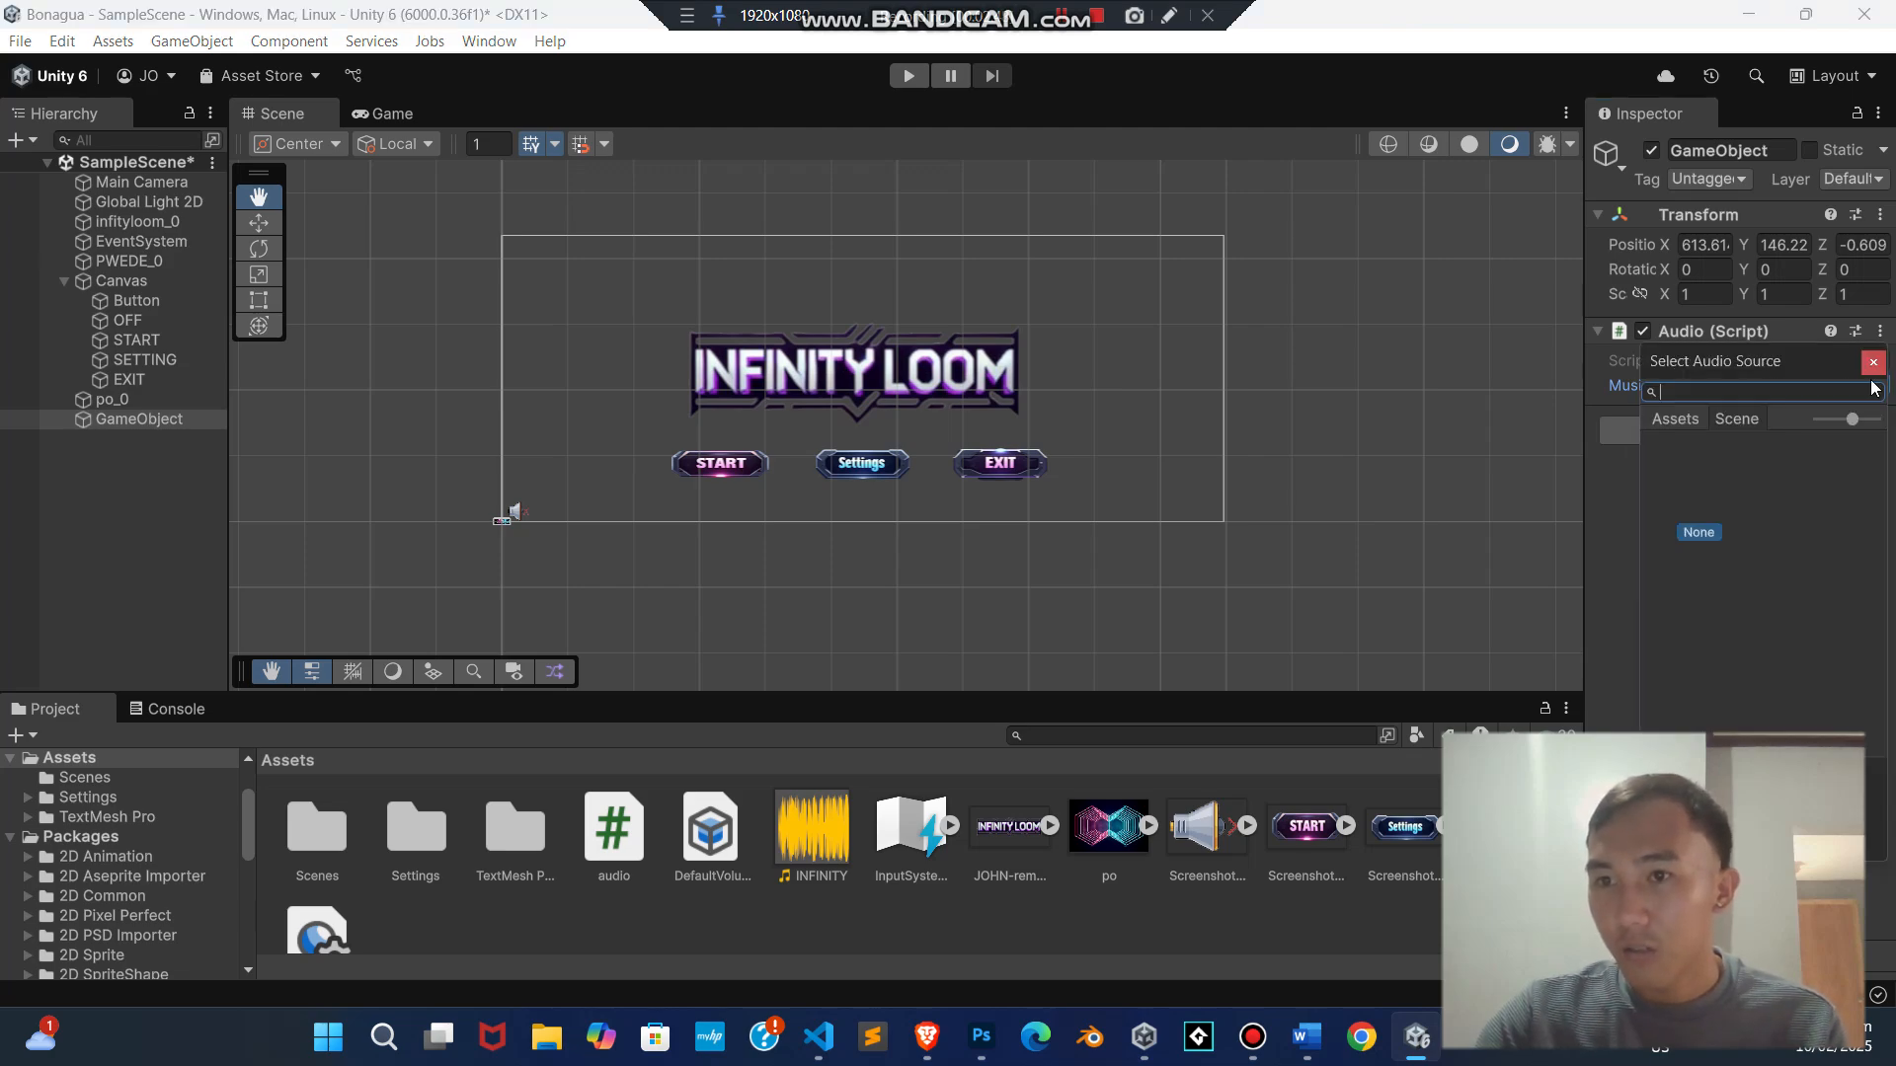
click(1867, 362)
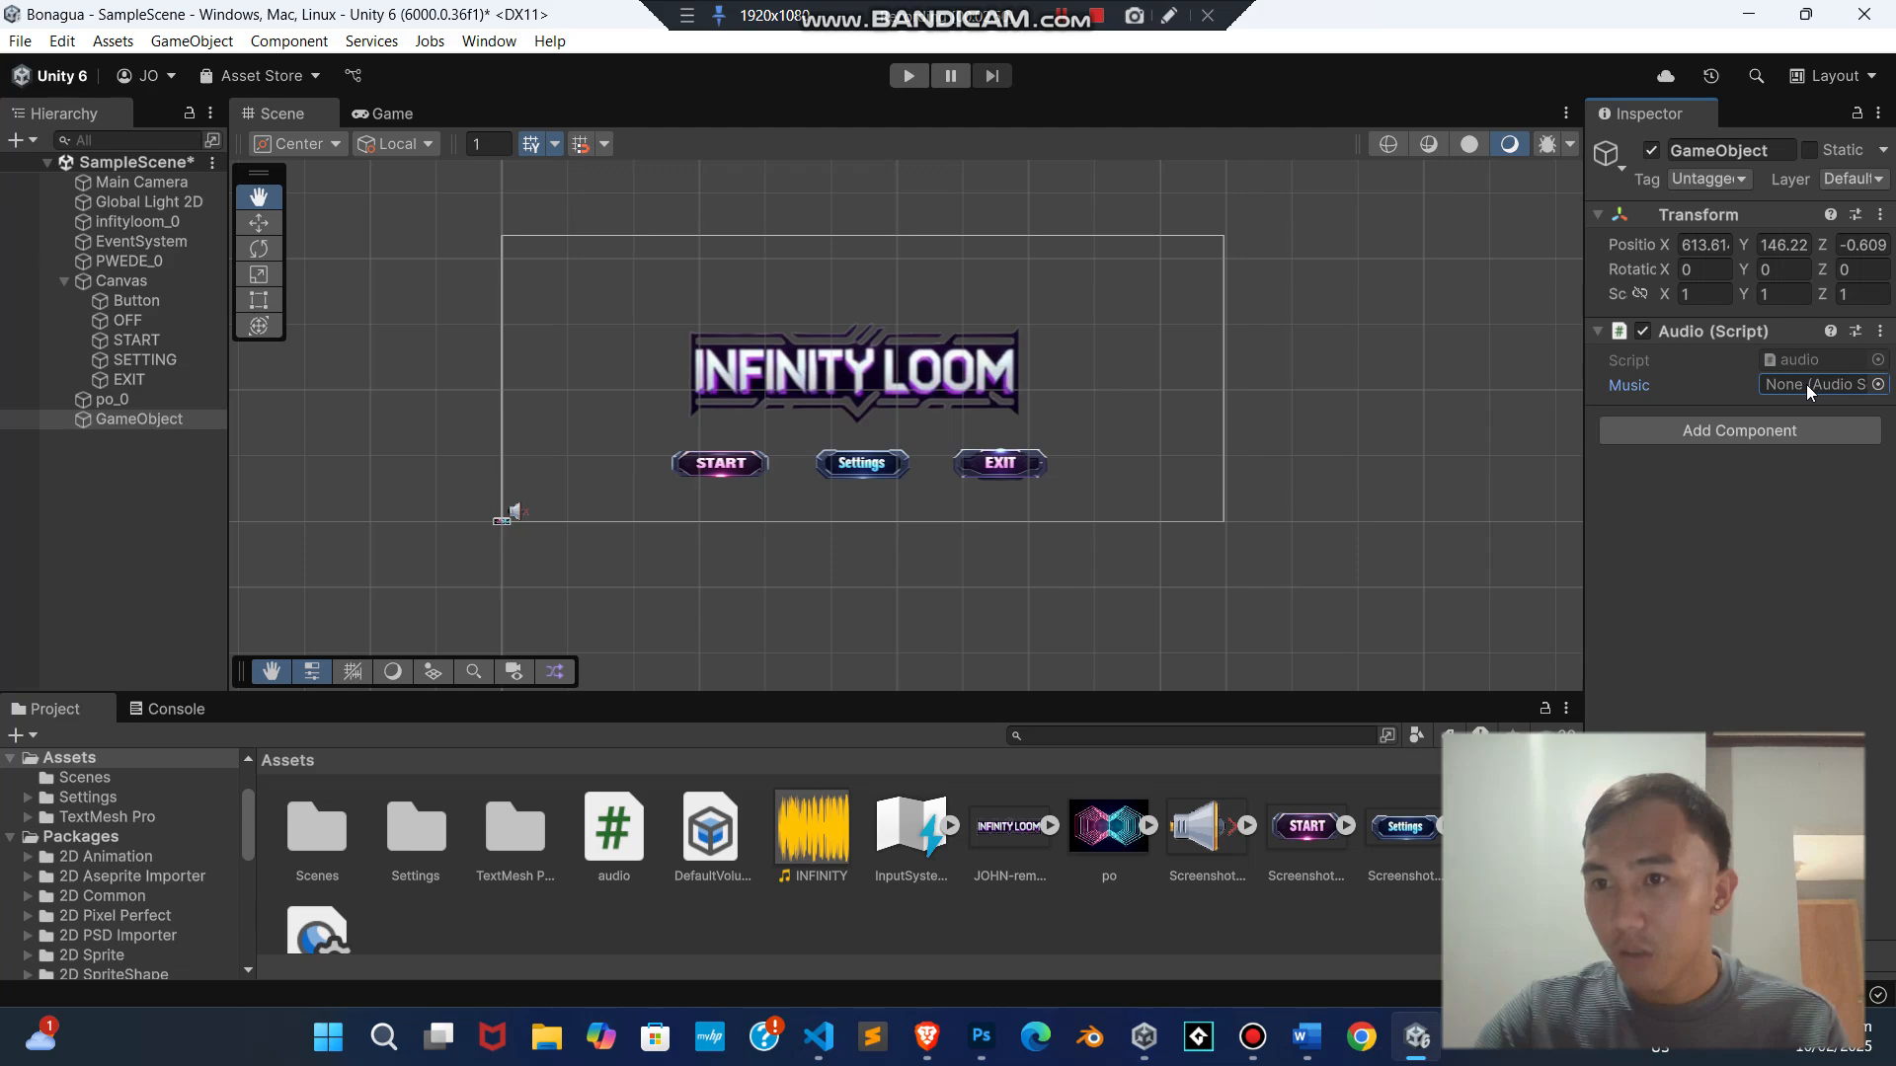
- Add an Audio Source component to the GameObject holding the audio script
click(1733, 429)
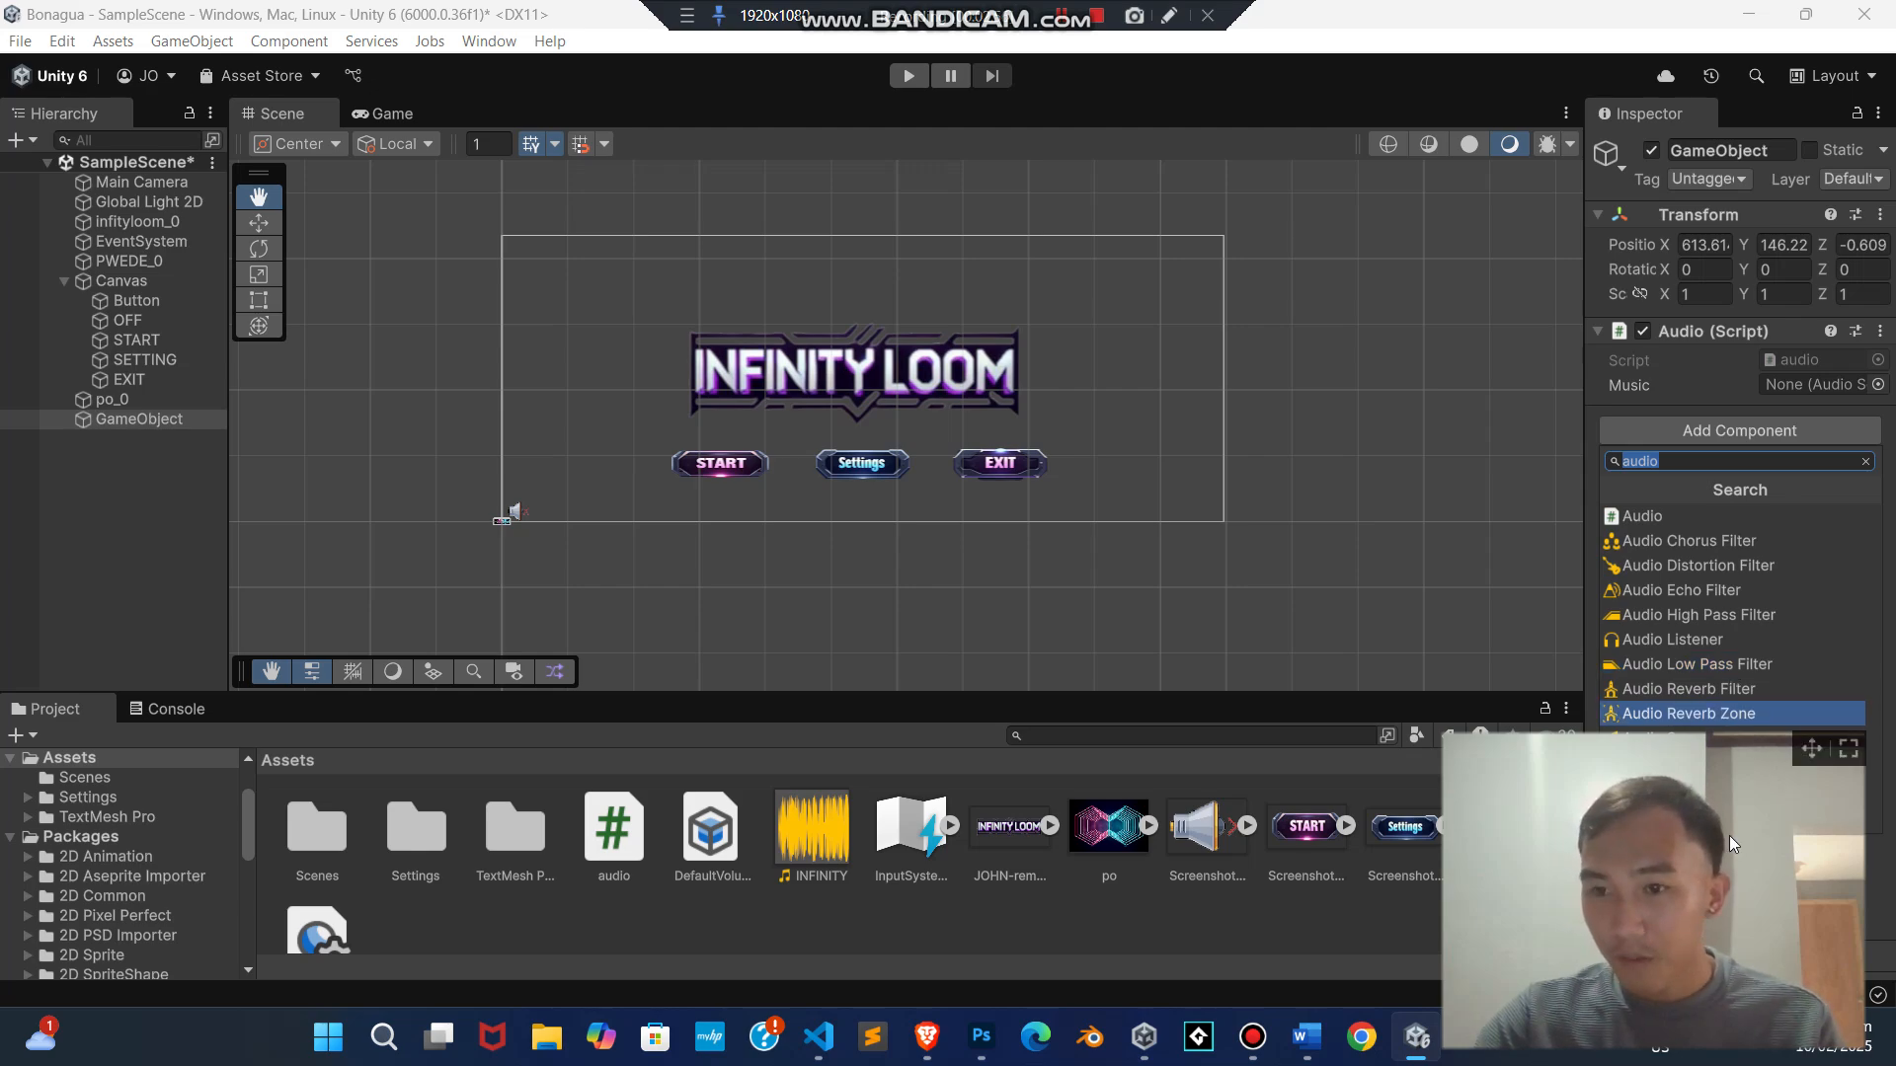
drag(1812, 748, 1514, 759)
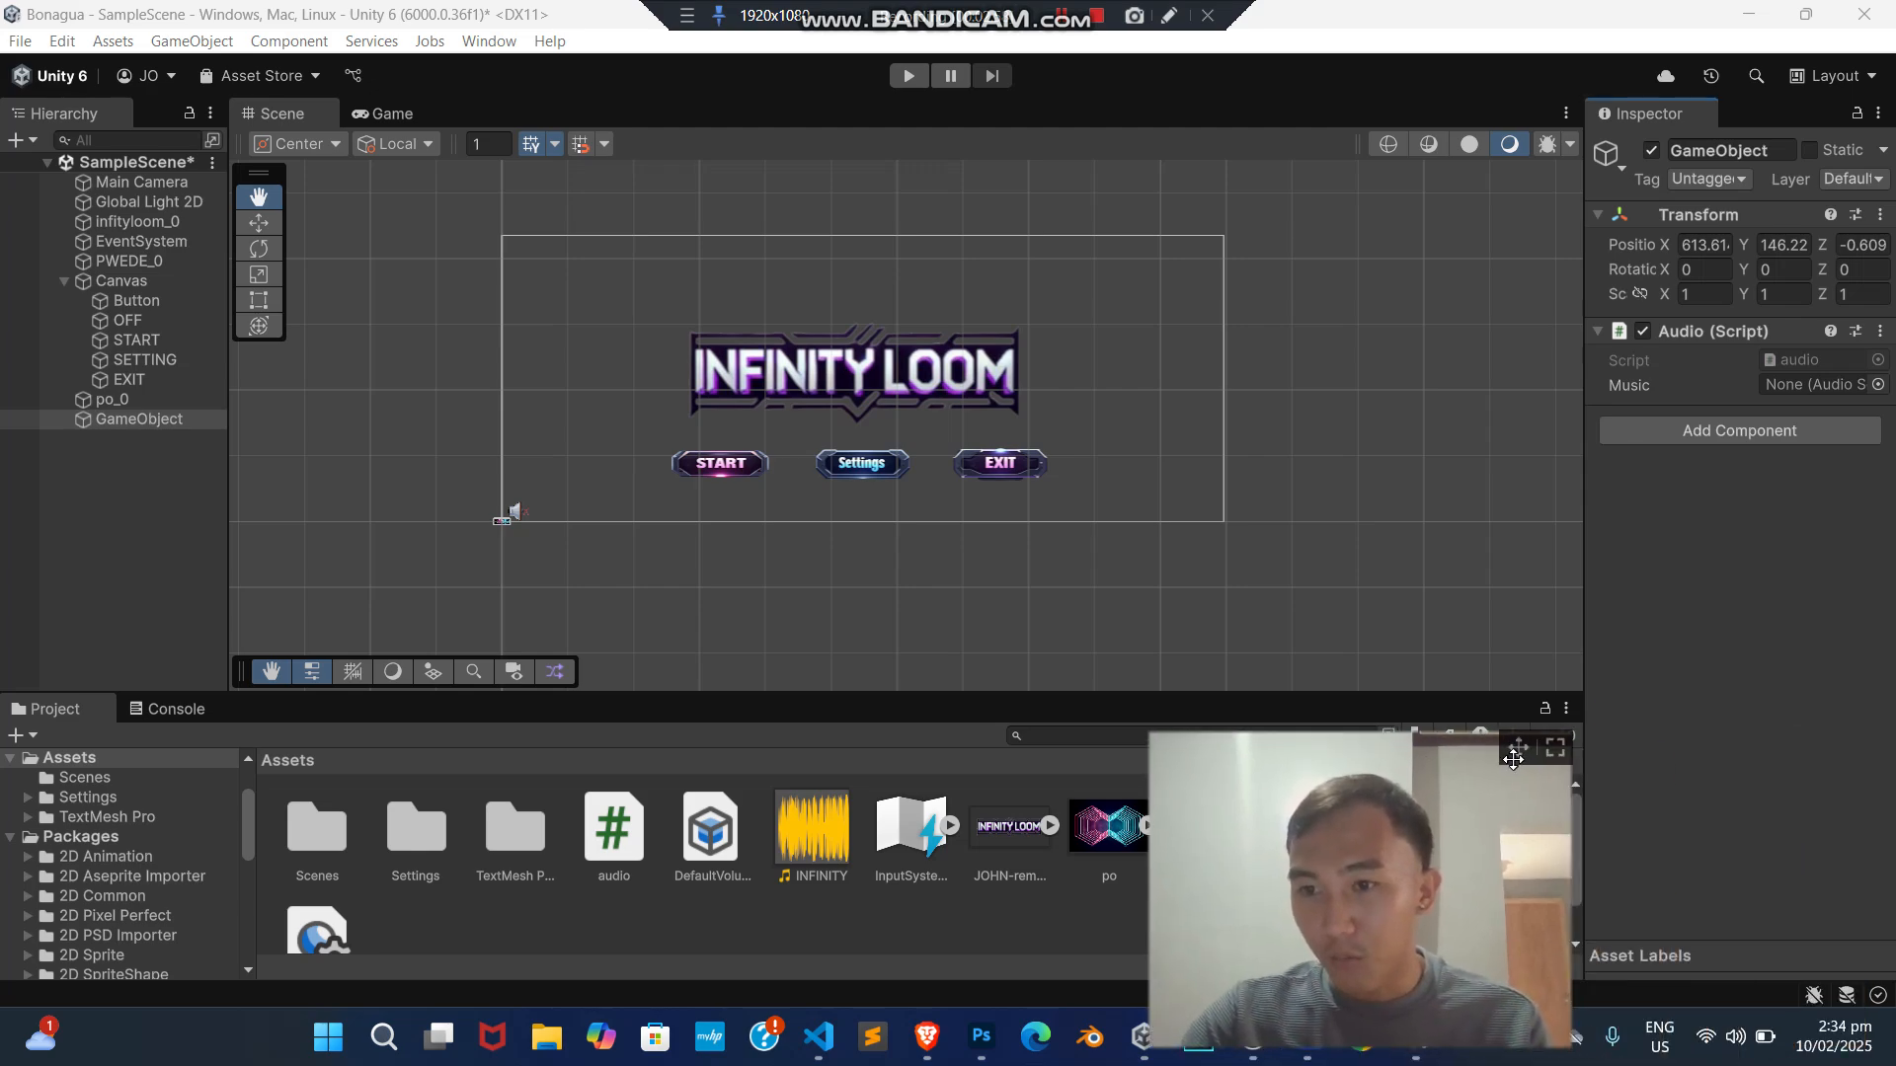
click(1757, 430)
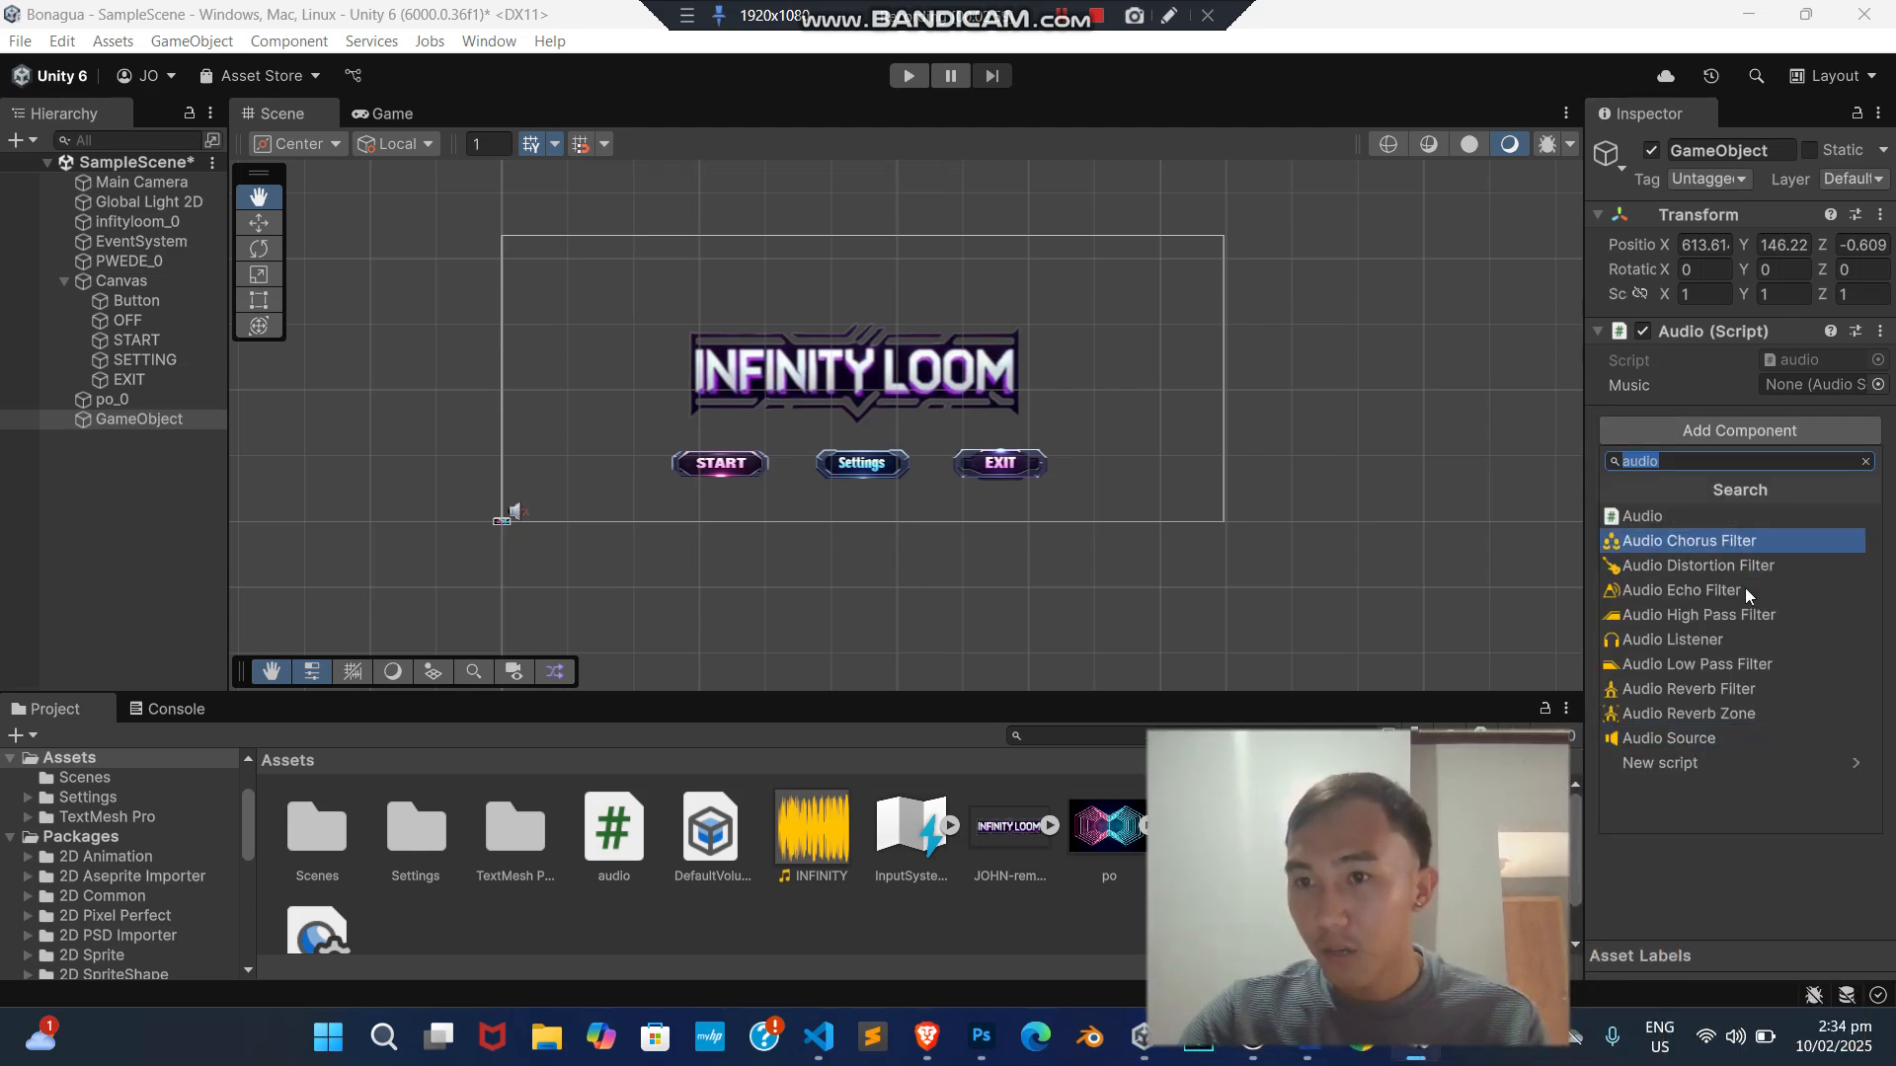
click(1718, 728)
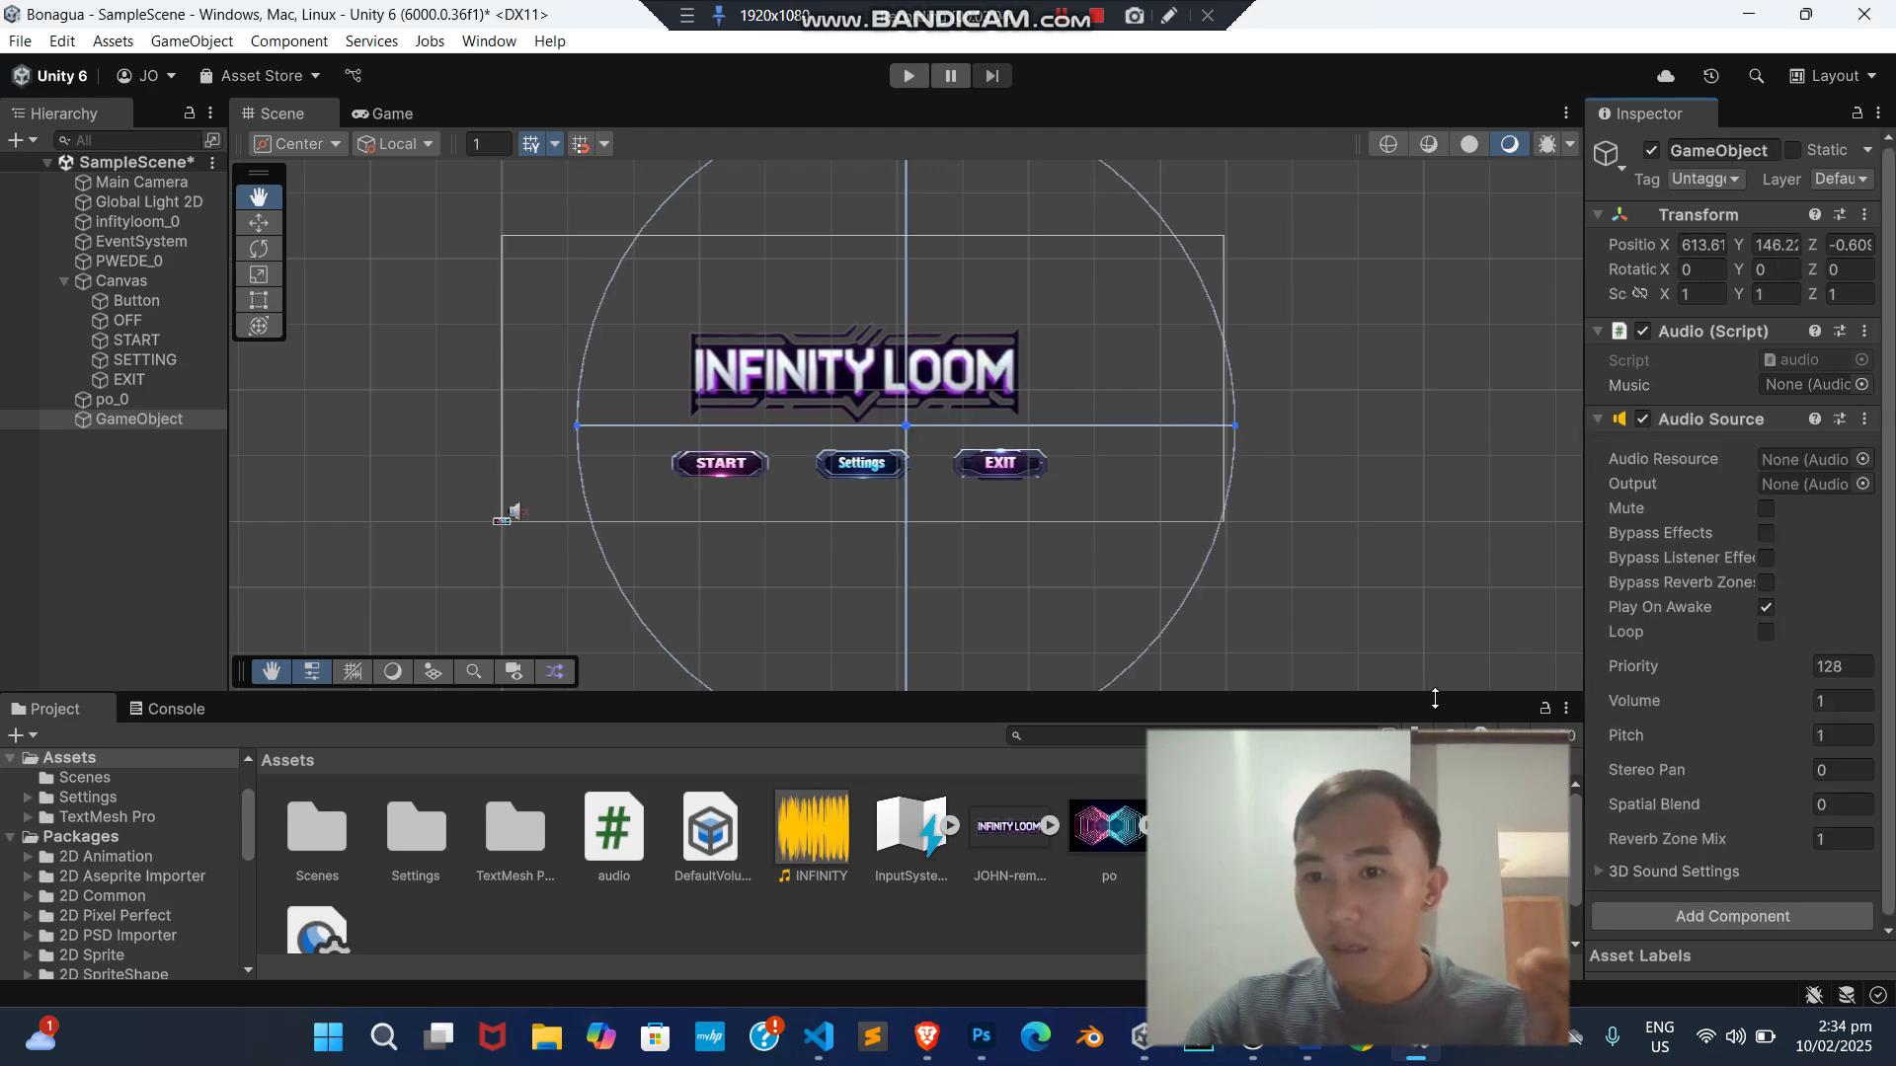
- Assign the INFINITY clip as the Audio Source's audio resource and link that Audio Source to the script's Music field
click(806, 839)
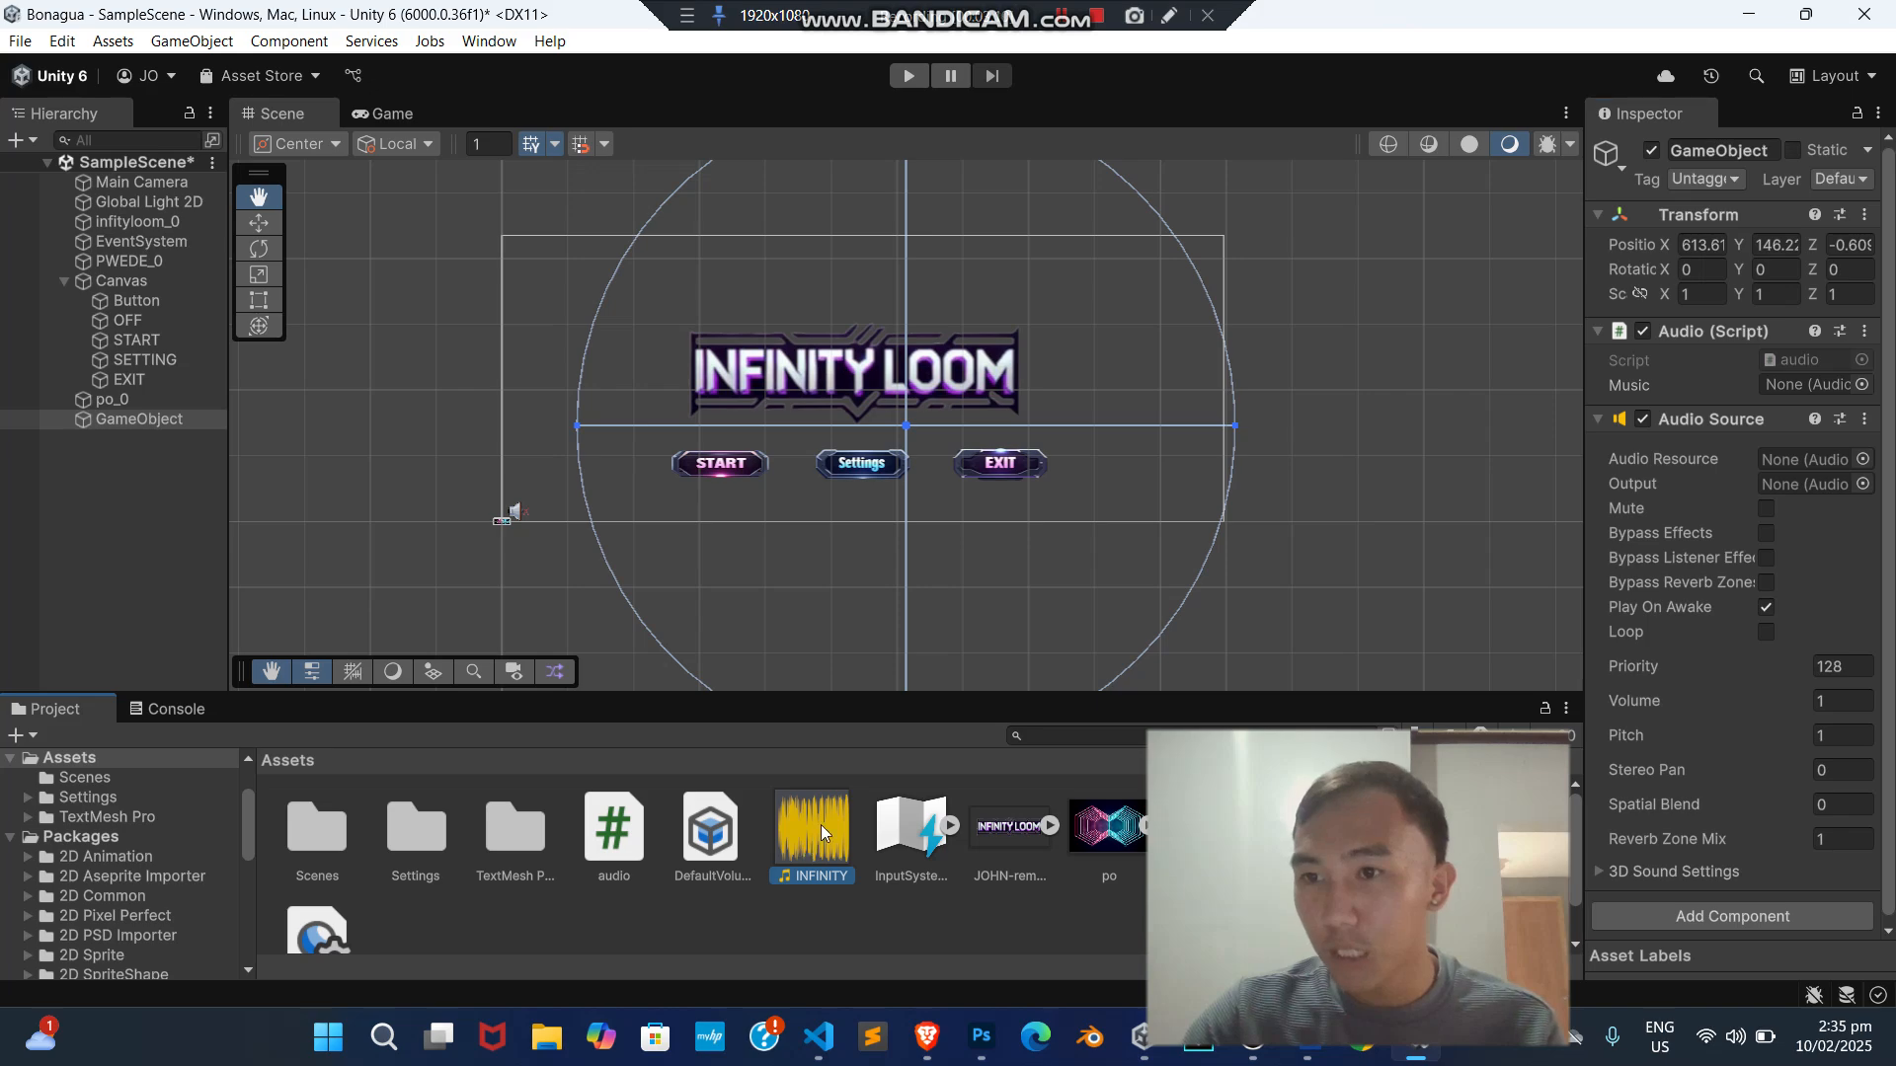
drag(806, 844, 1810, 458)
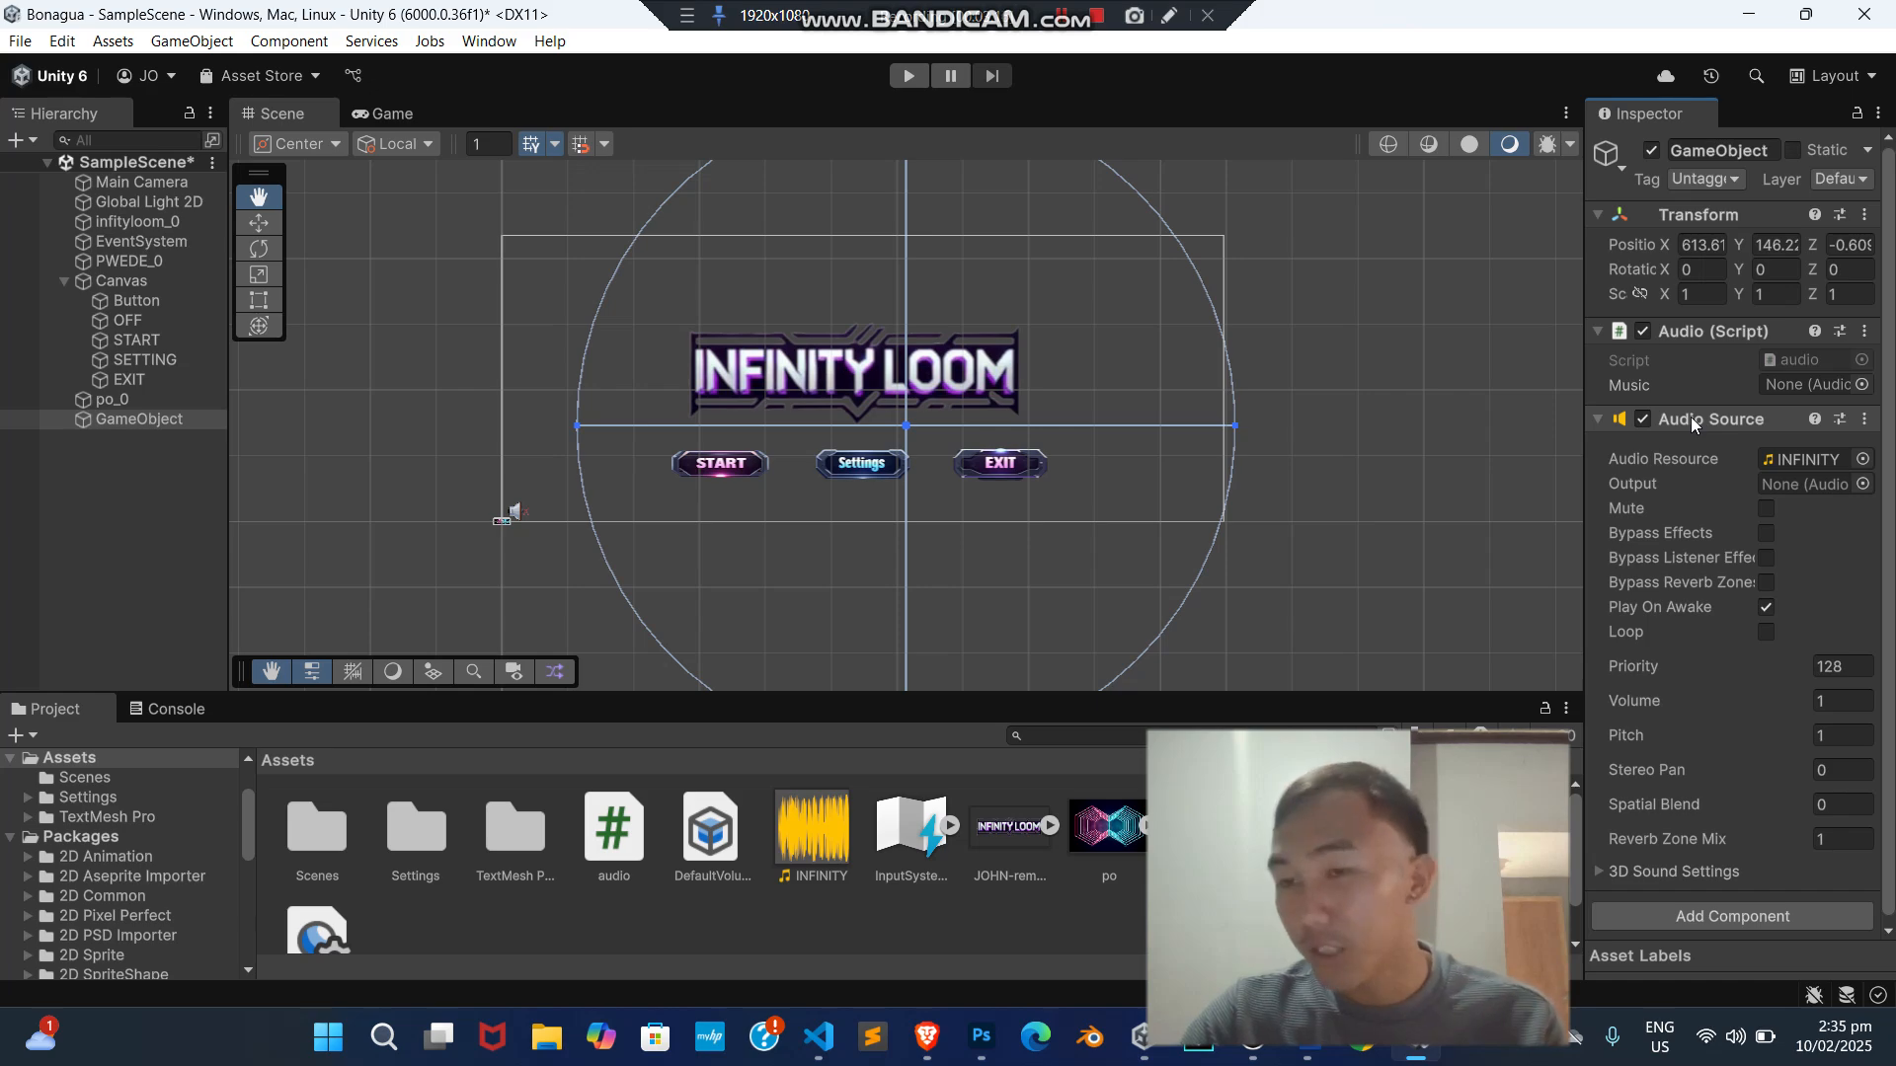
drag(1690, 421, 1807, 387)
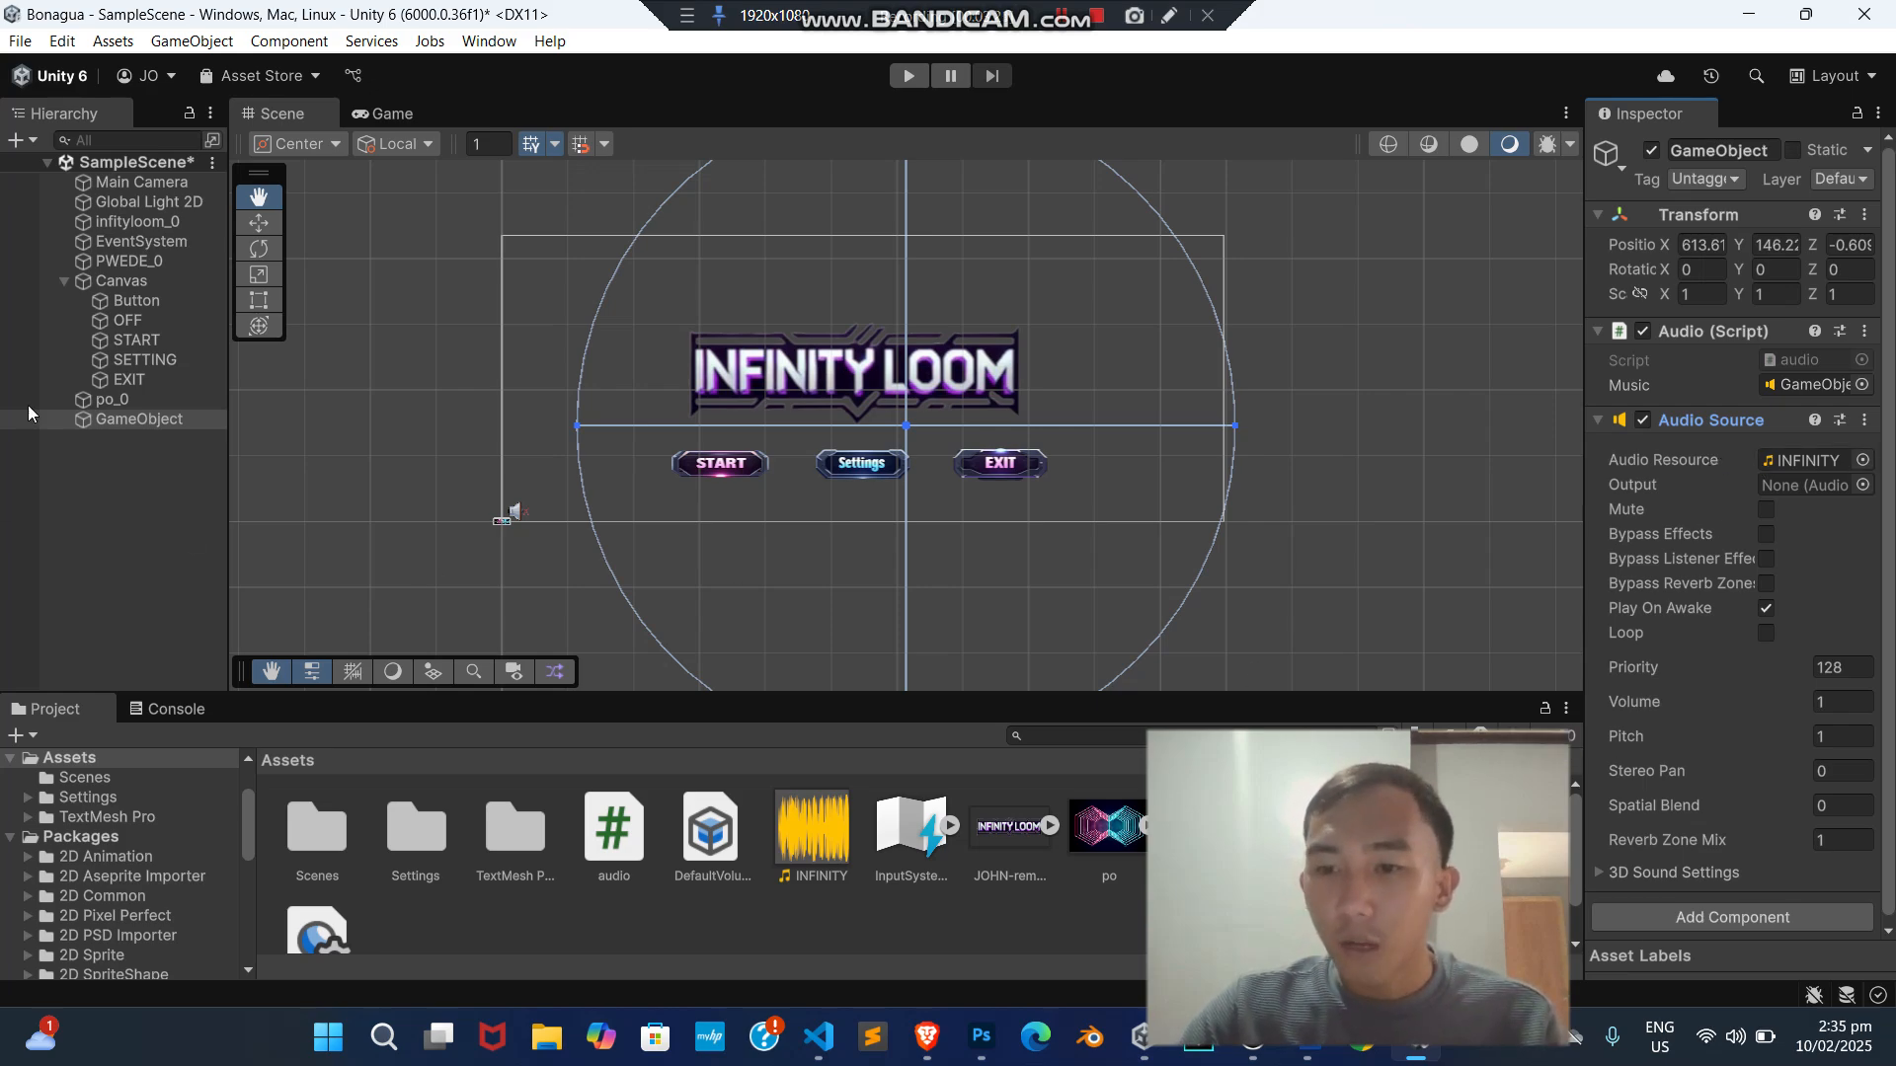
click(82, 536)
- Add an On Click event to the START button and assign GameObject as its target object
drag(1517, 743, 1835, 743)
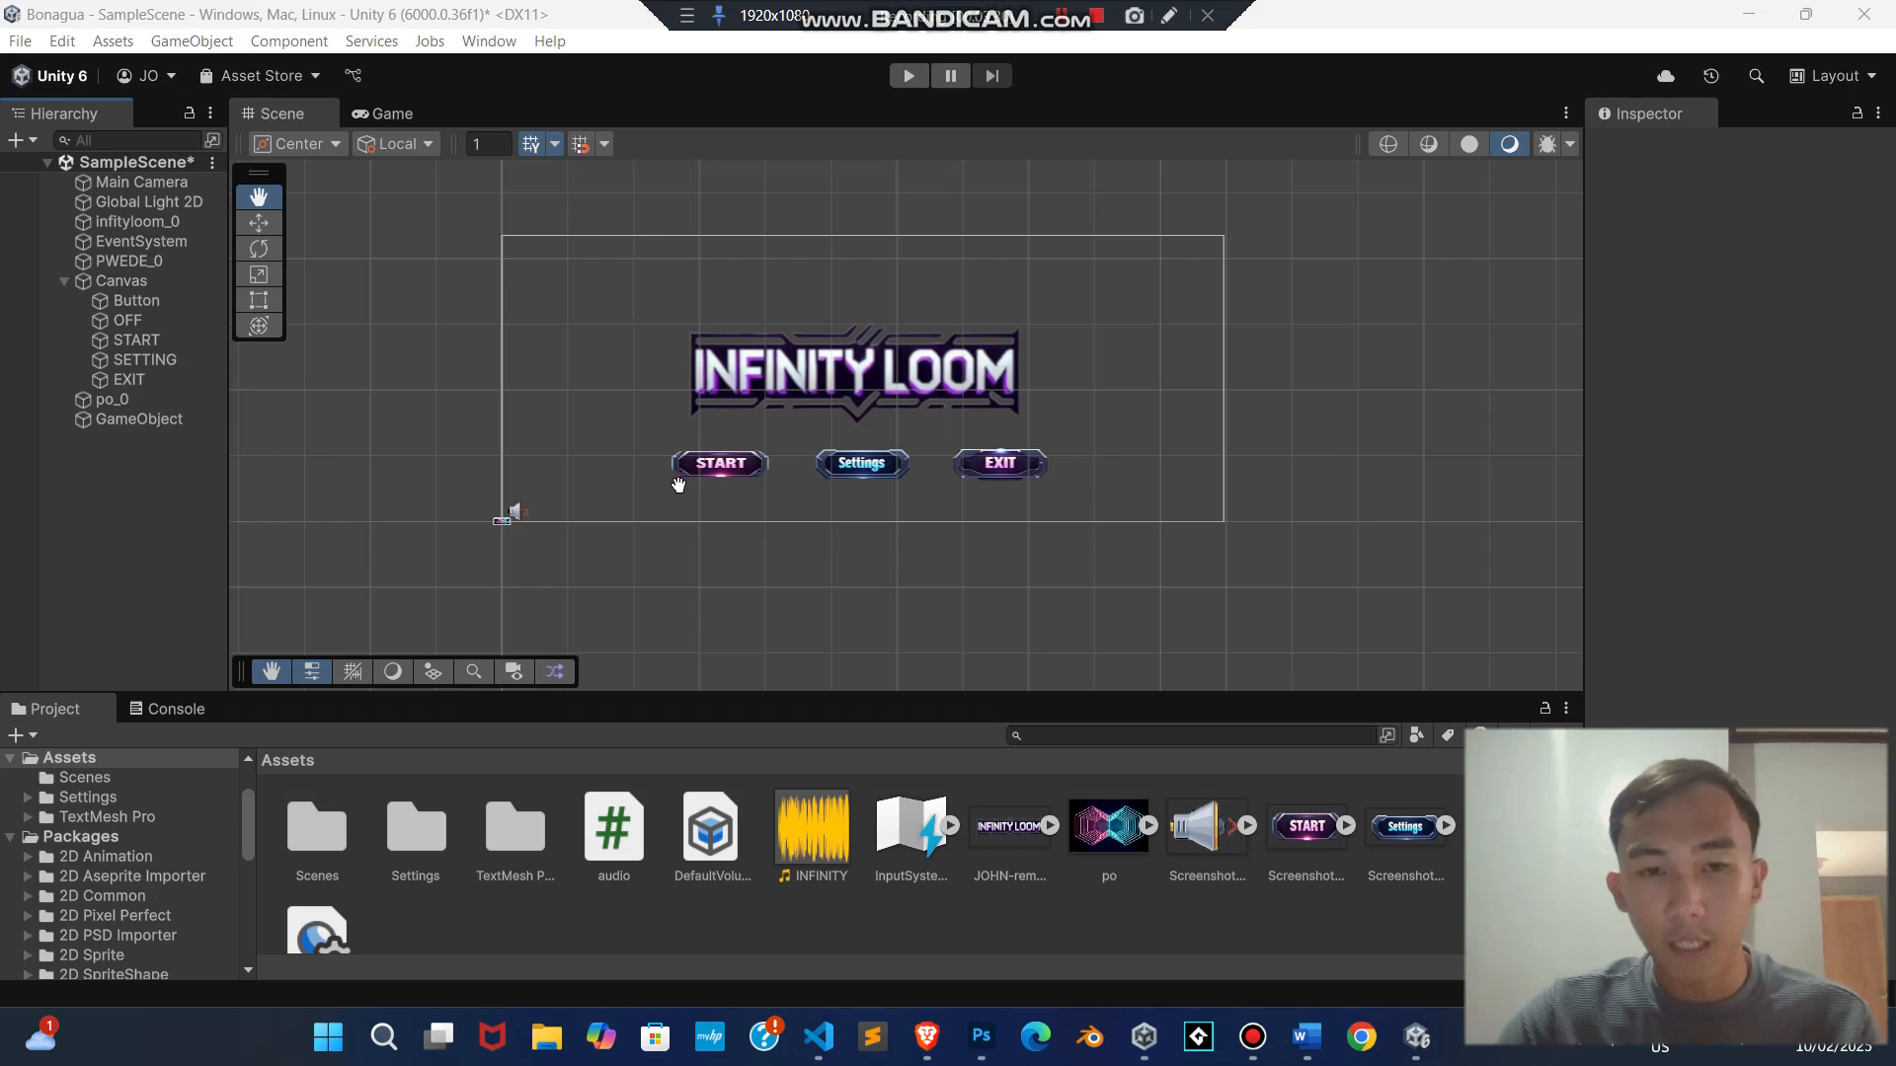
click(135, 340)
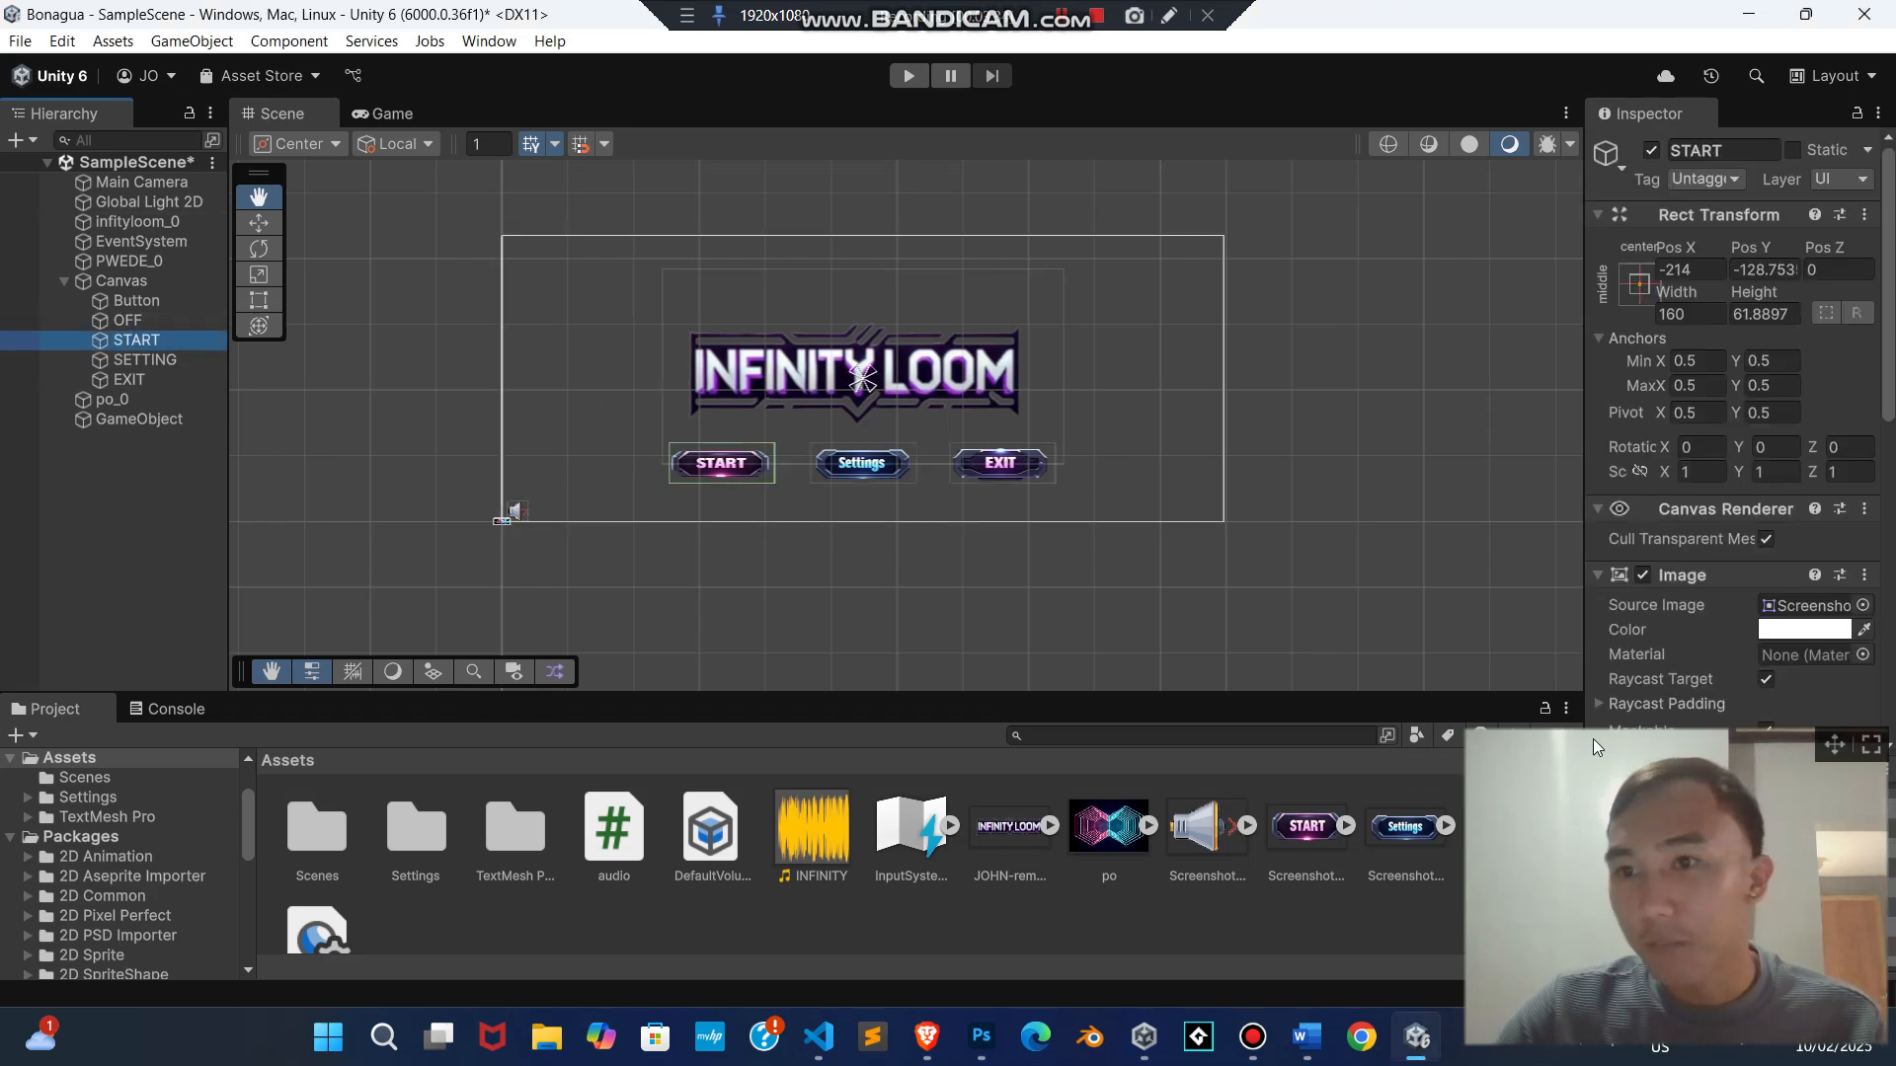
drag(1831, 742, 1477, 719)
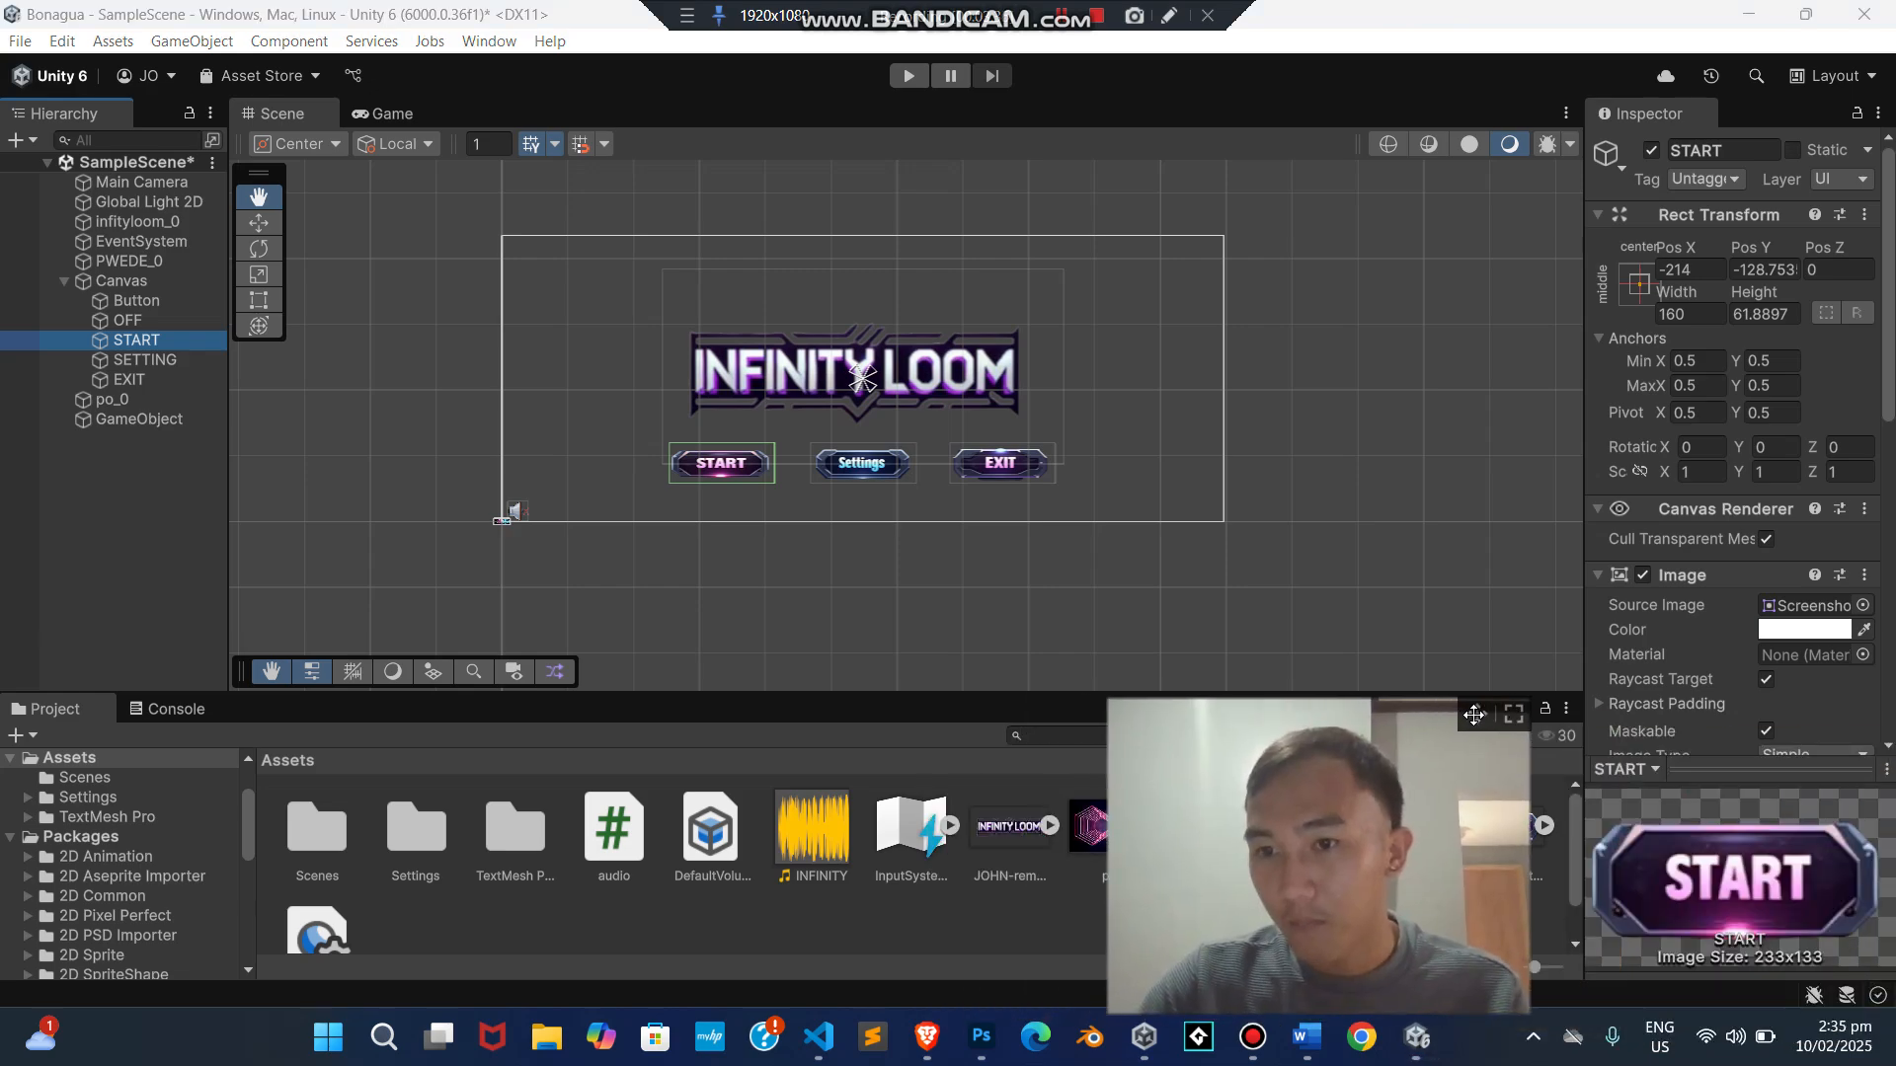
scroll(1775, 625, down, 5)
scroll(1774, 619, down, 5)
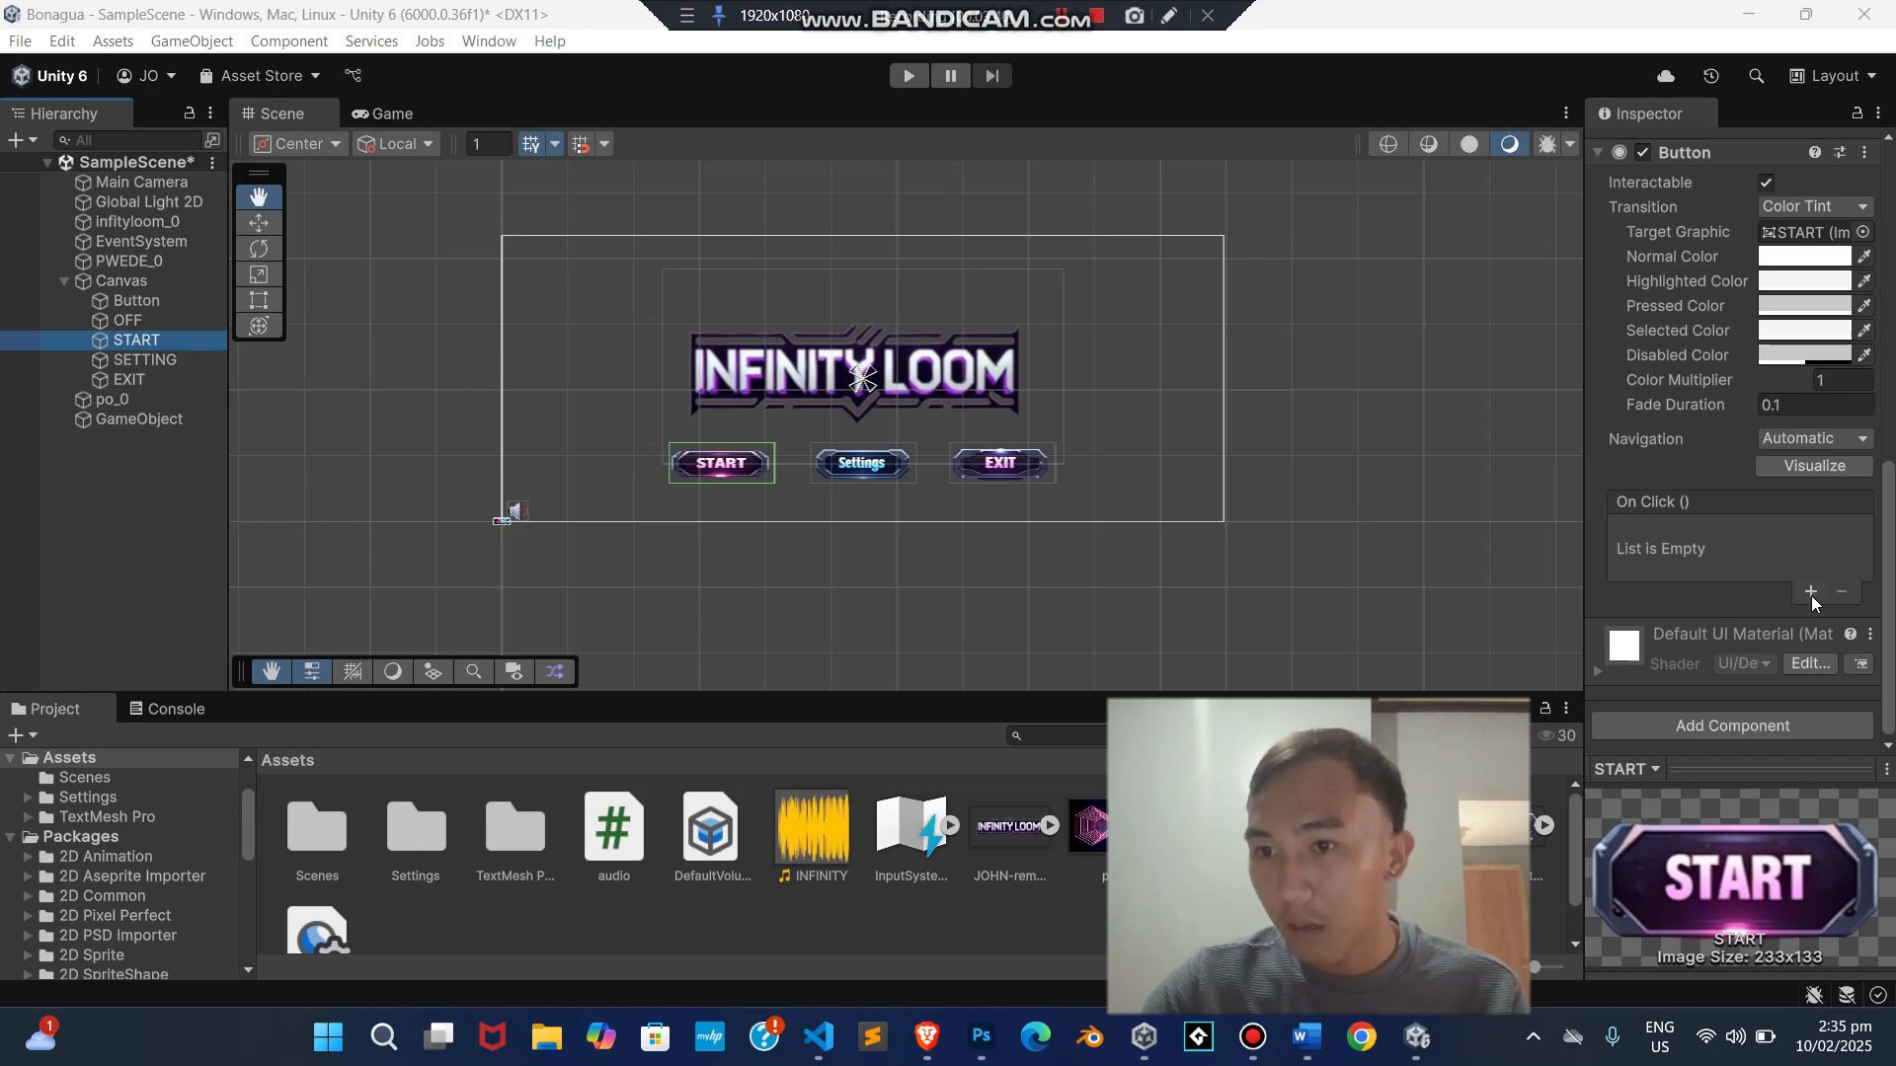
click(1811, 593)
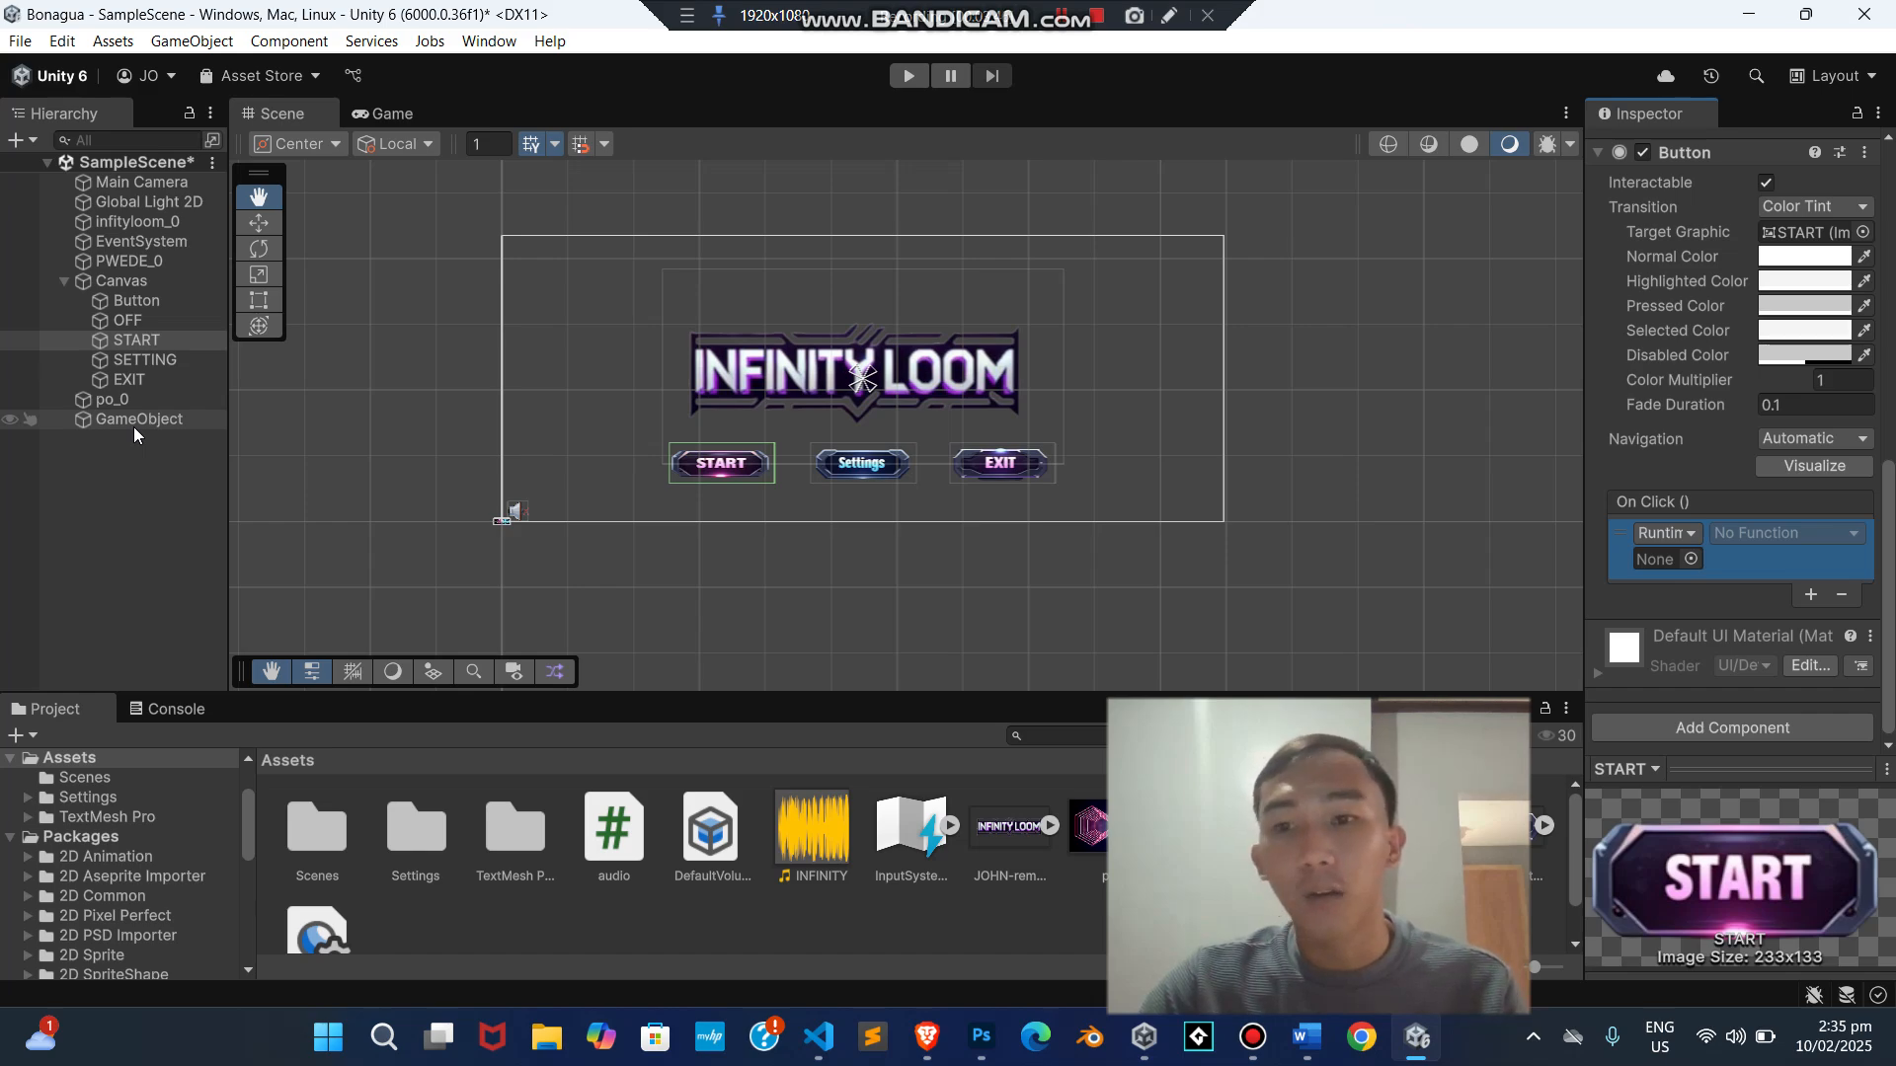
drag(133, 427, 1677, 667)
drag(1675, 567, 1678, 562)
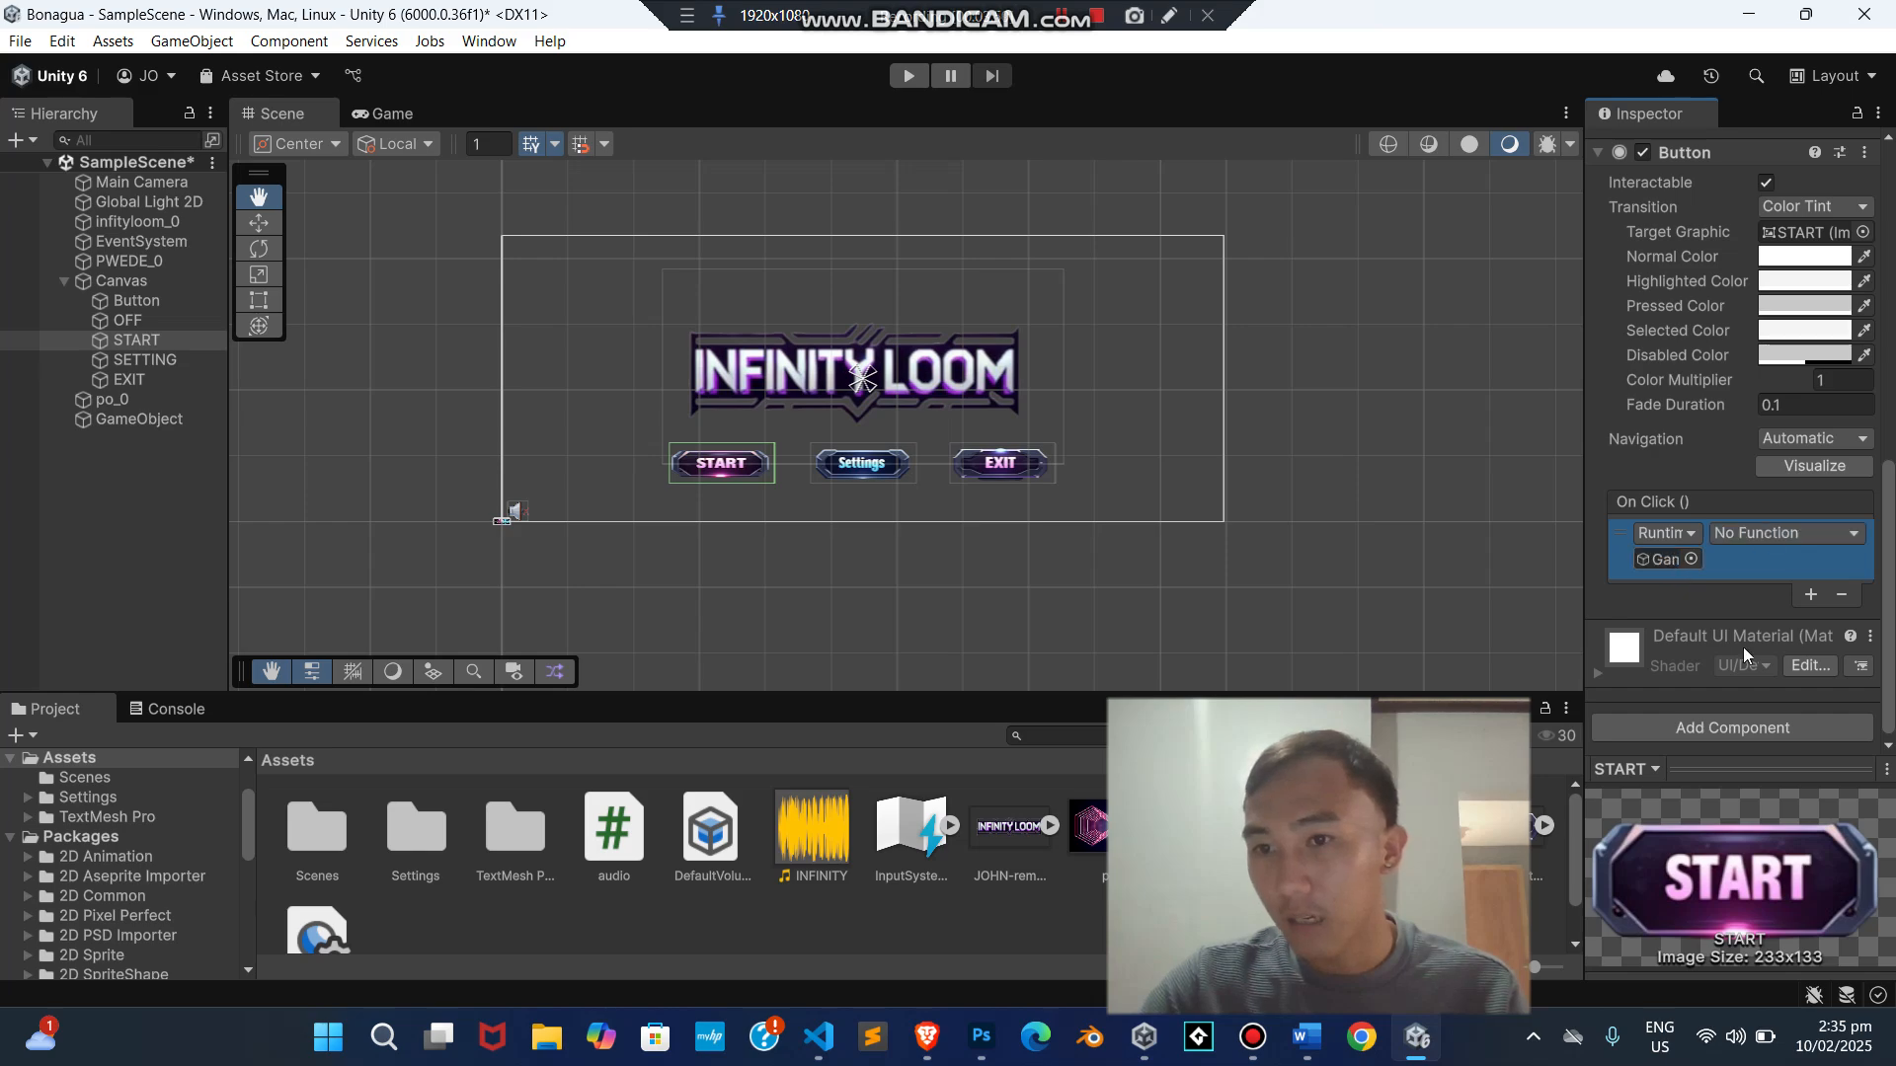
- Add an On Click event to the SETTING button and assign GameObject as its target object
click(138, 359)
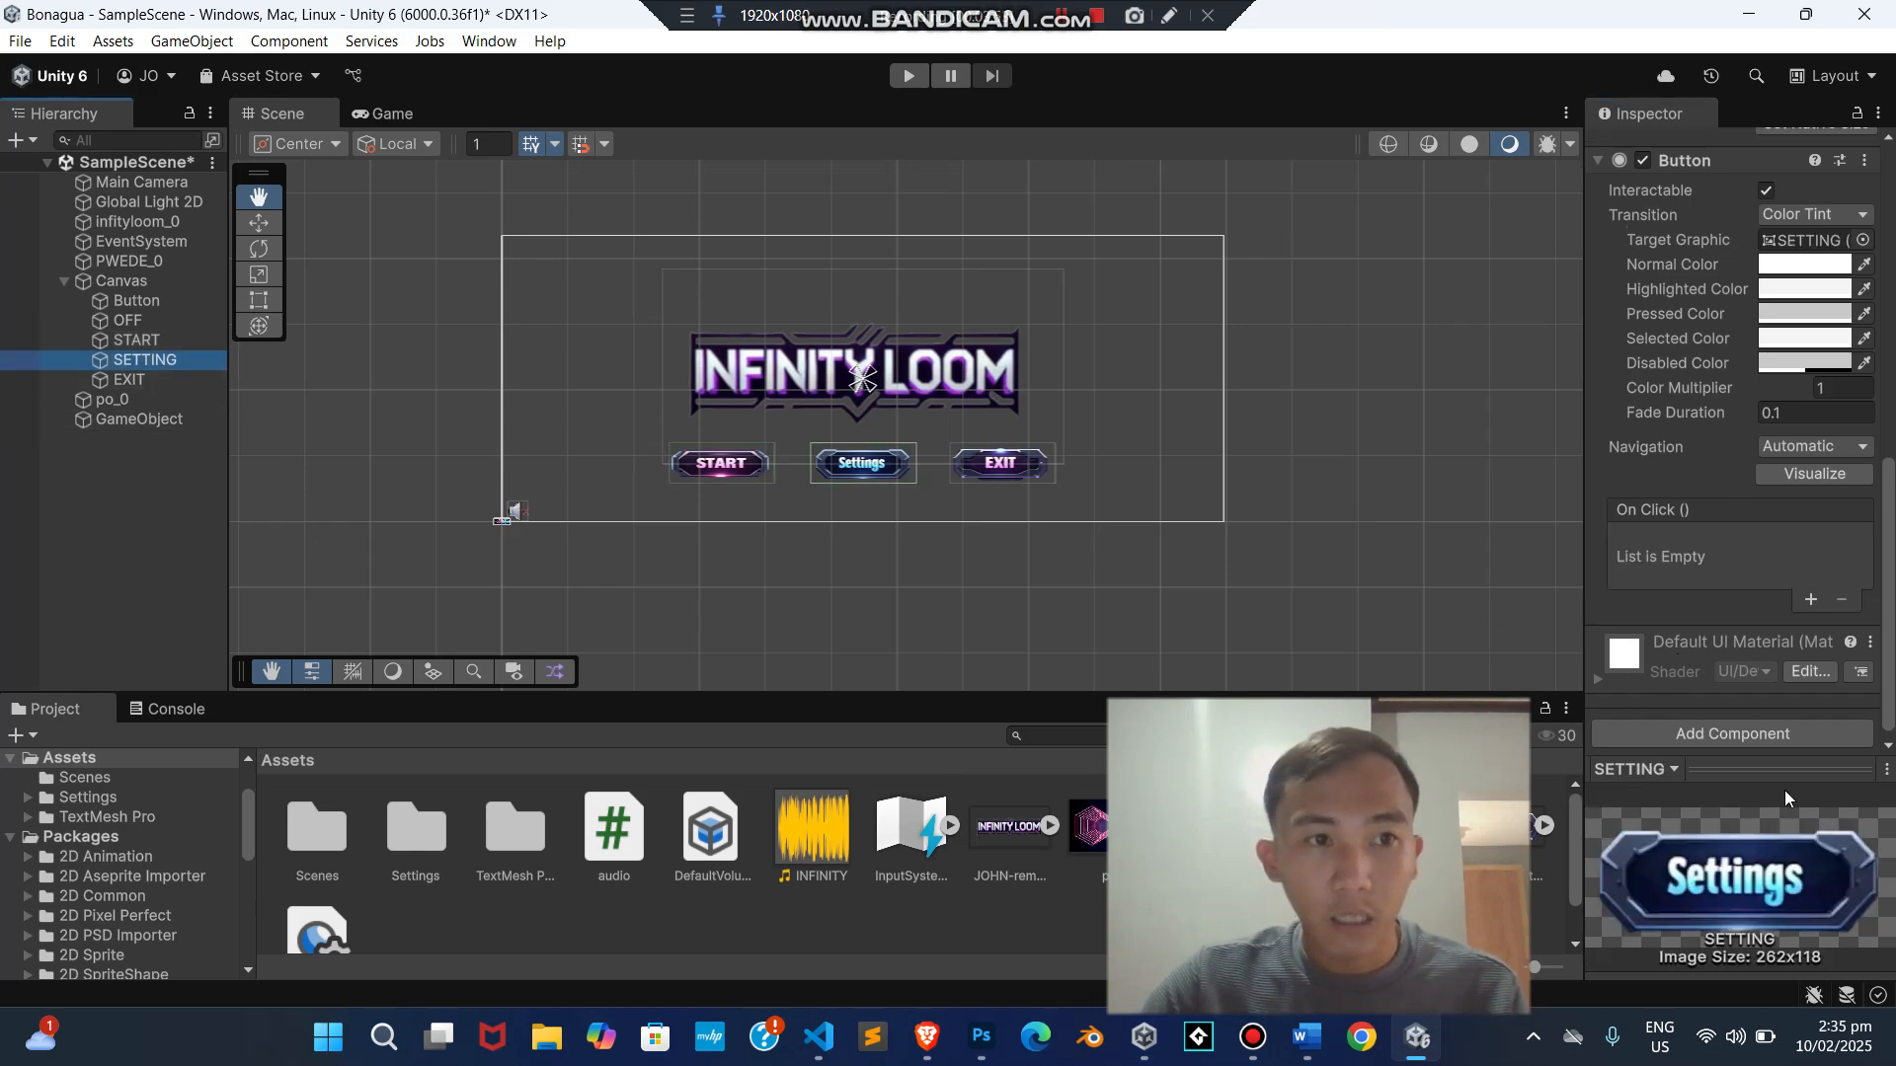
scroll(1733, 594, down, 1)
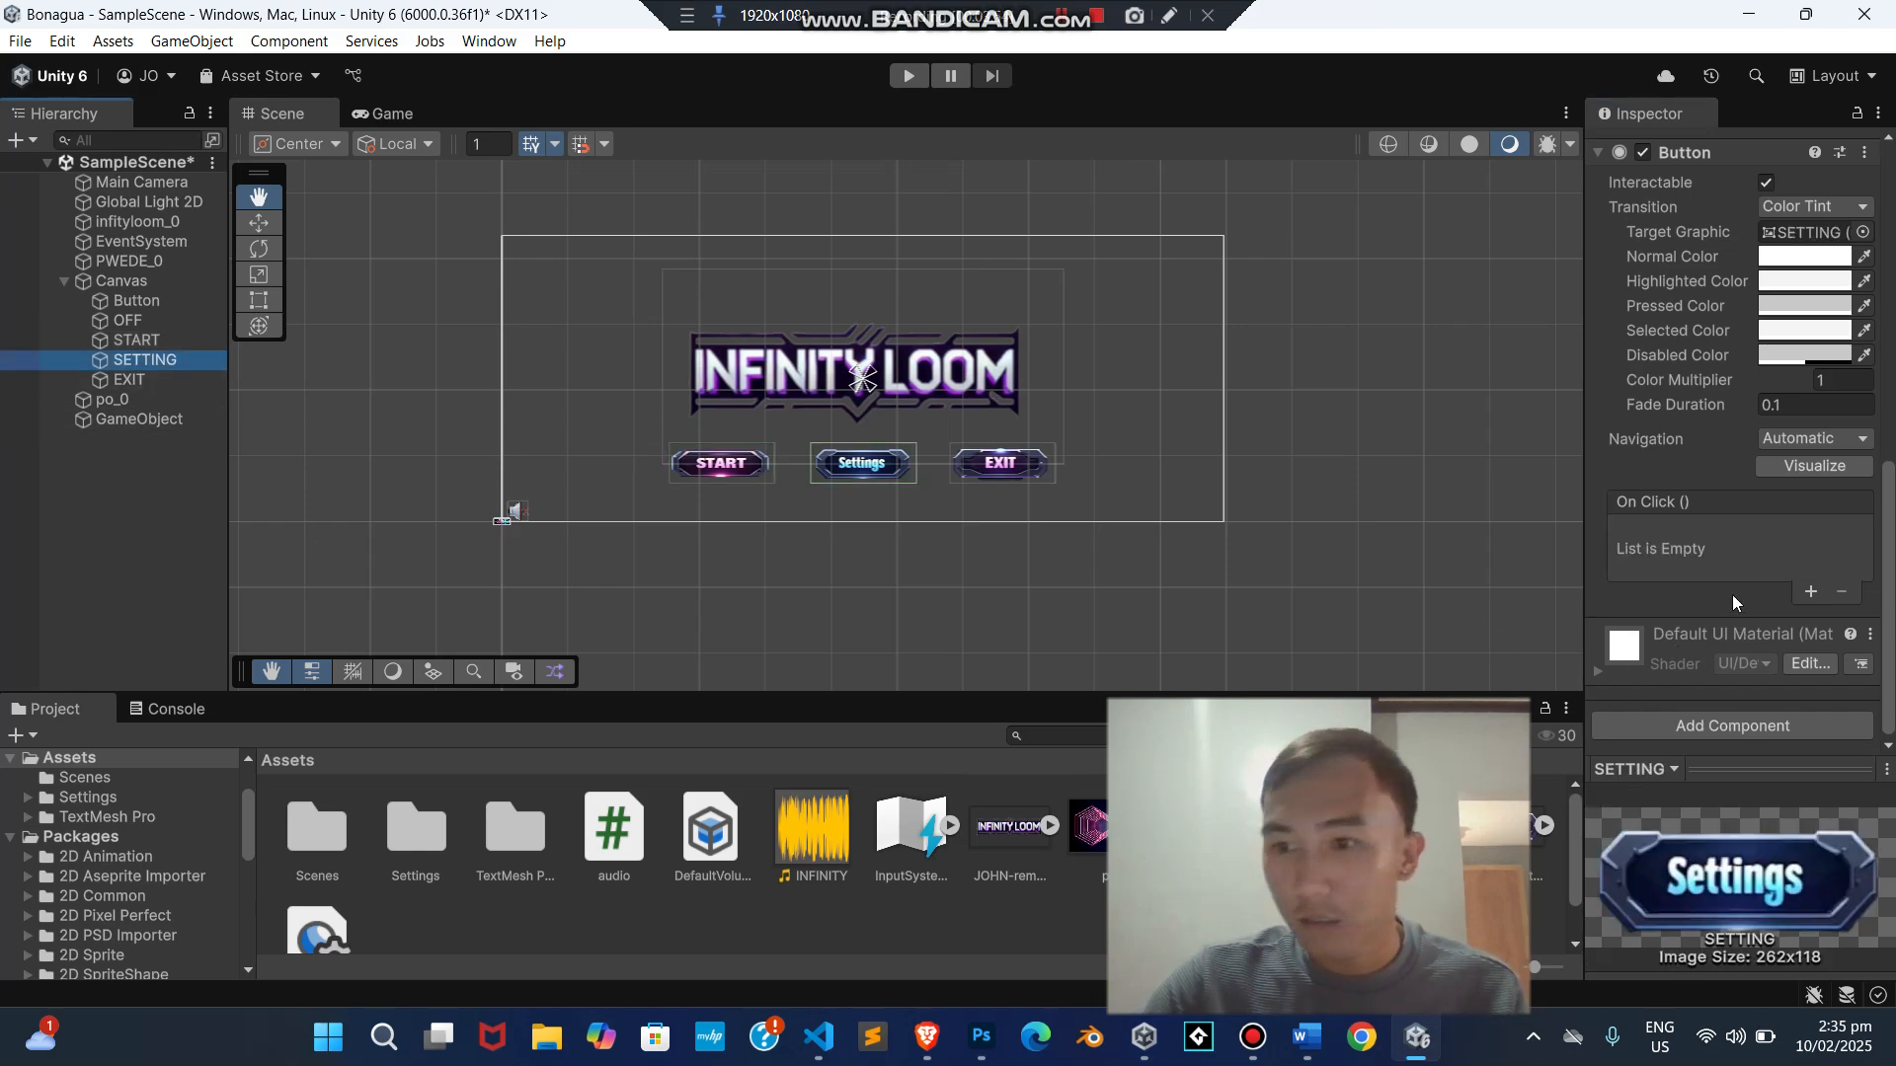
click(1813, 591)
drag(138, 419, 1662, 559)
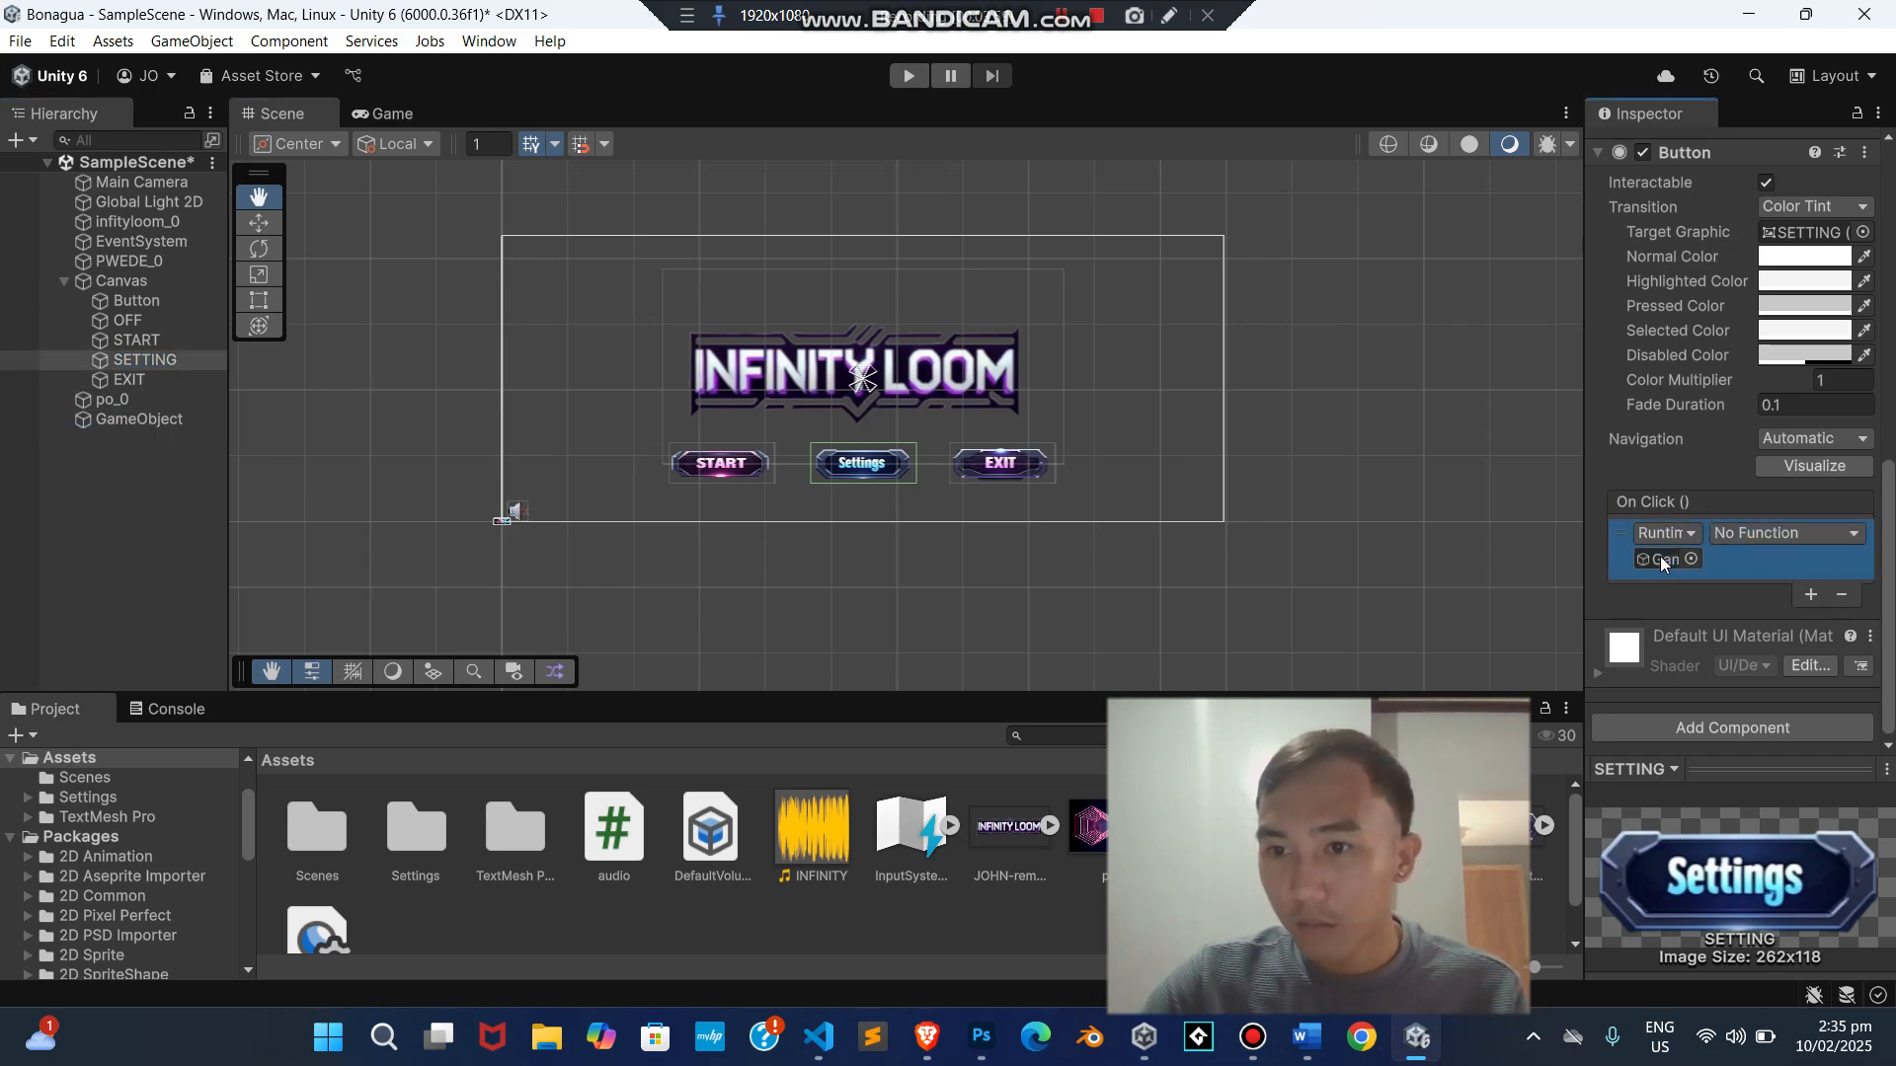
- Add an On Click event to the EXIT button and assign GameObject as its target object
click(128, 380)
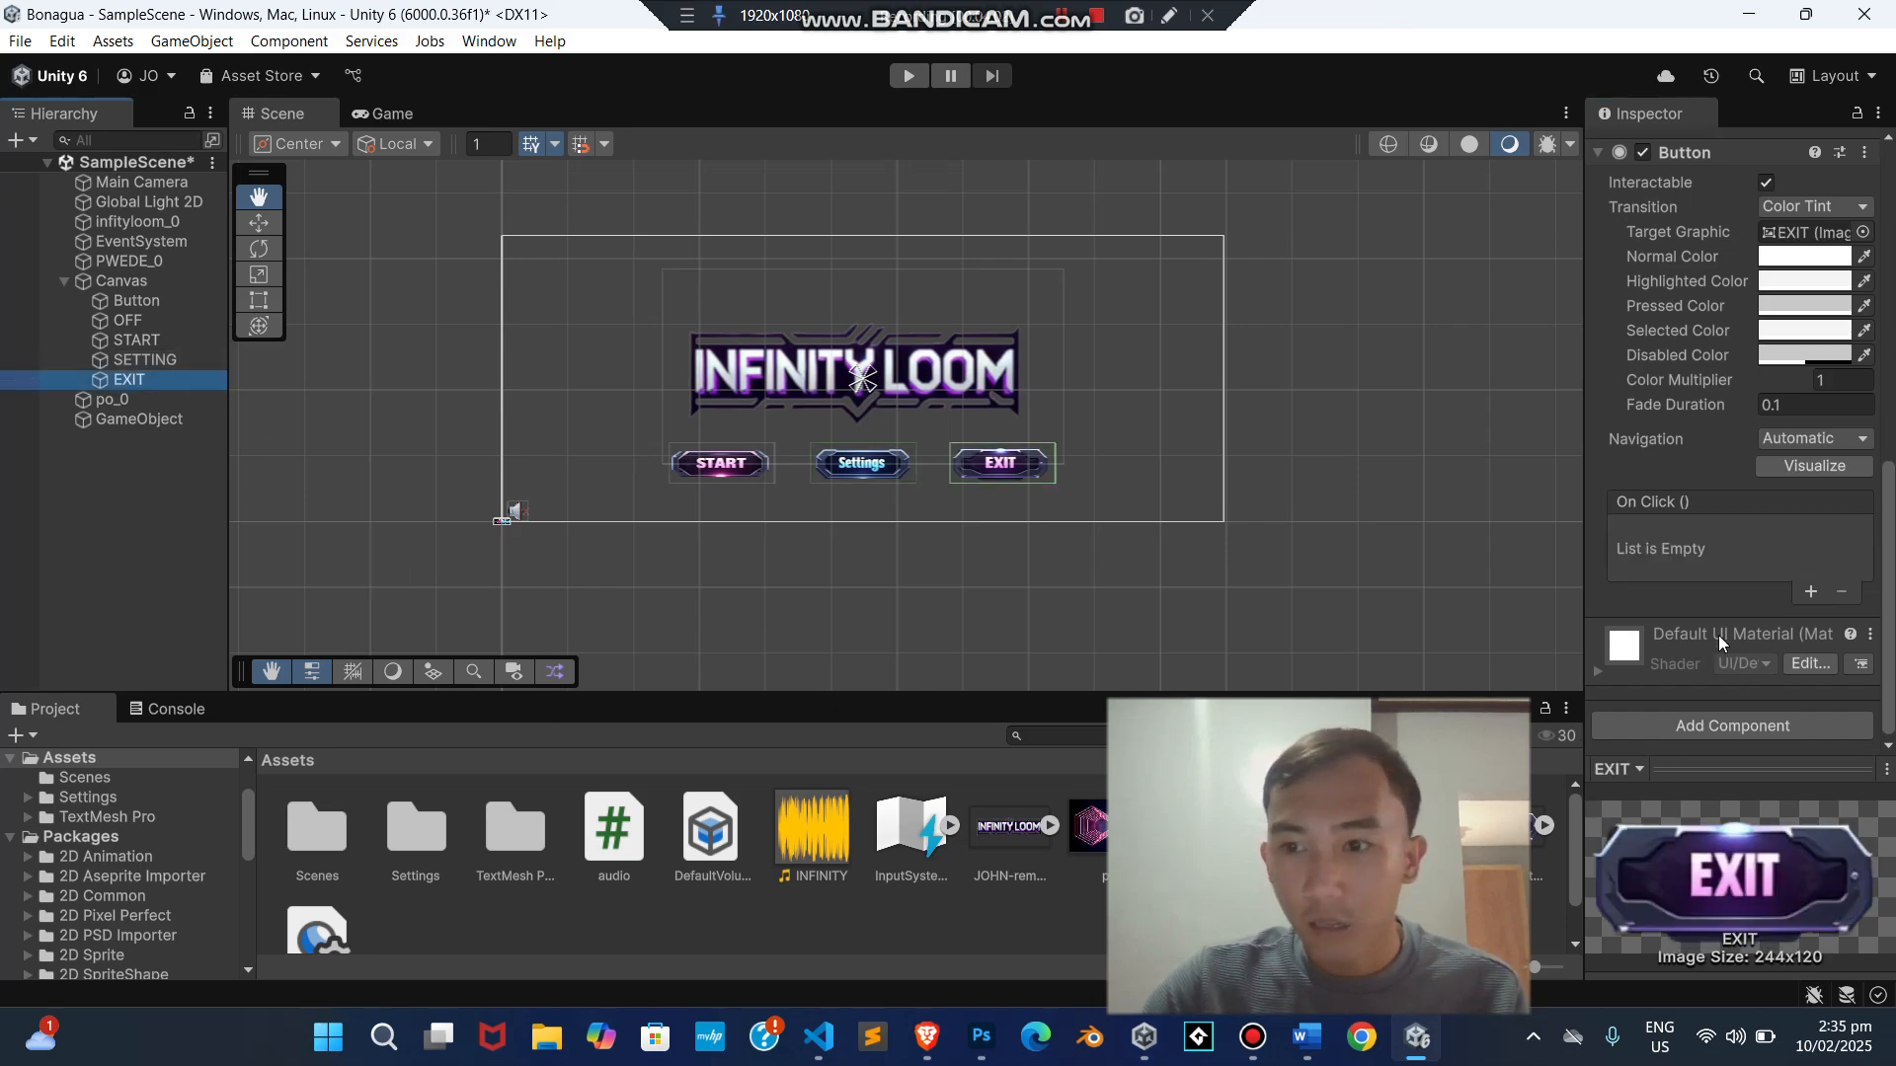
click(1809, 593)
drag(132, 419, 1654, 561)
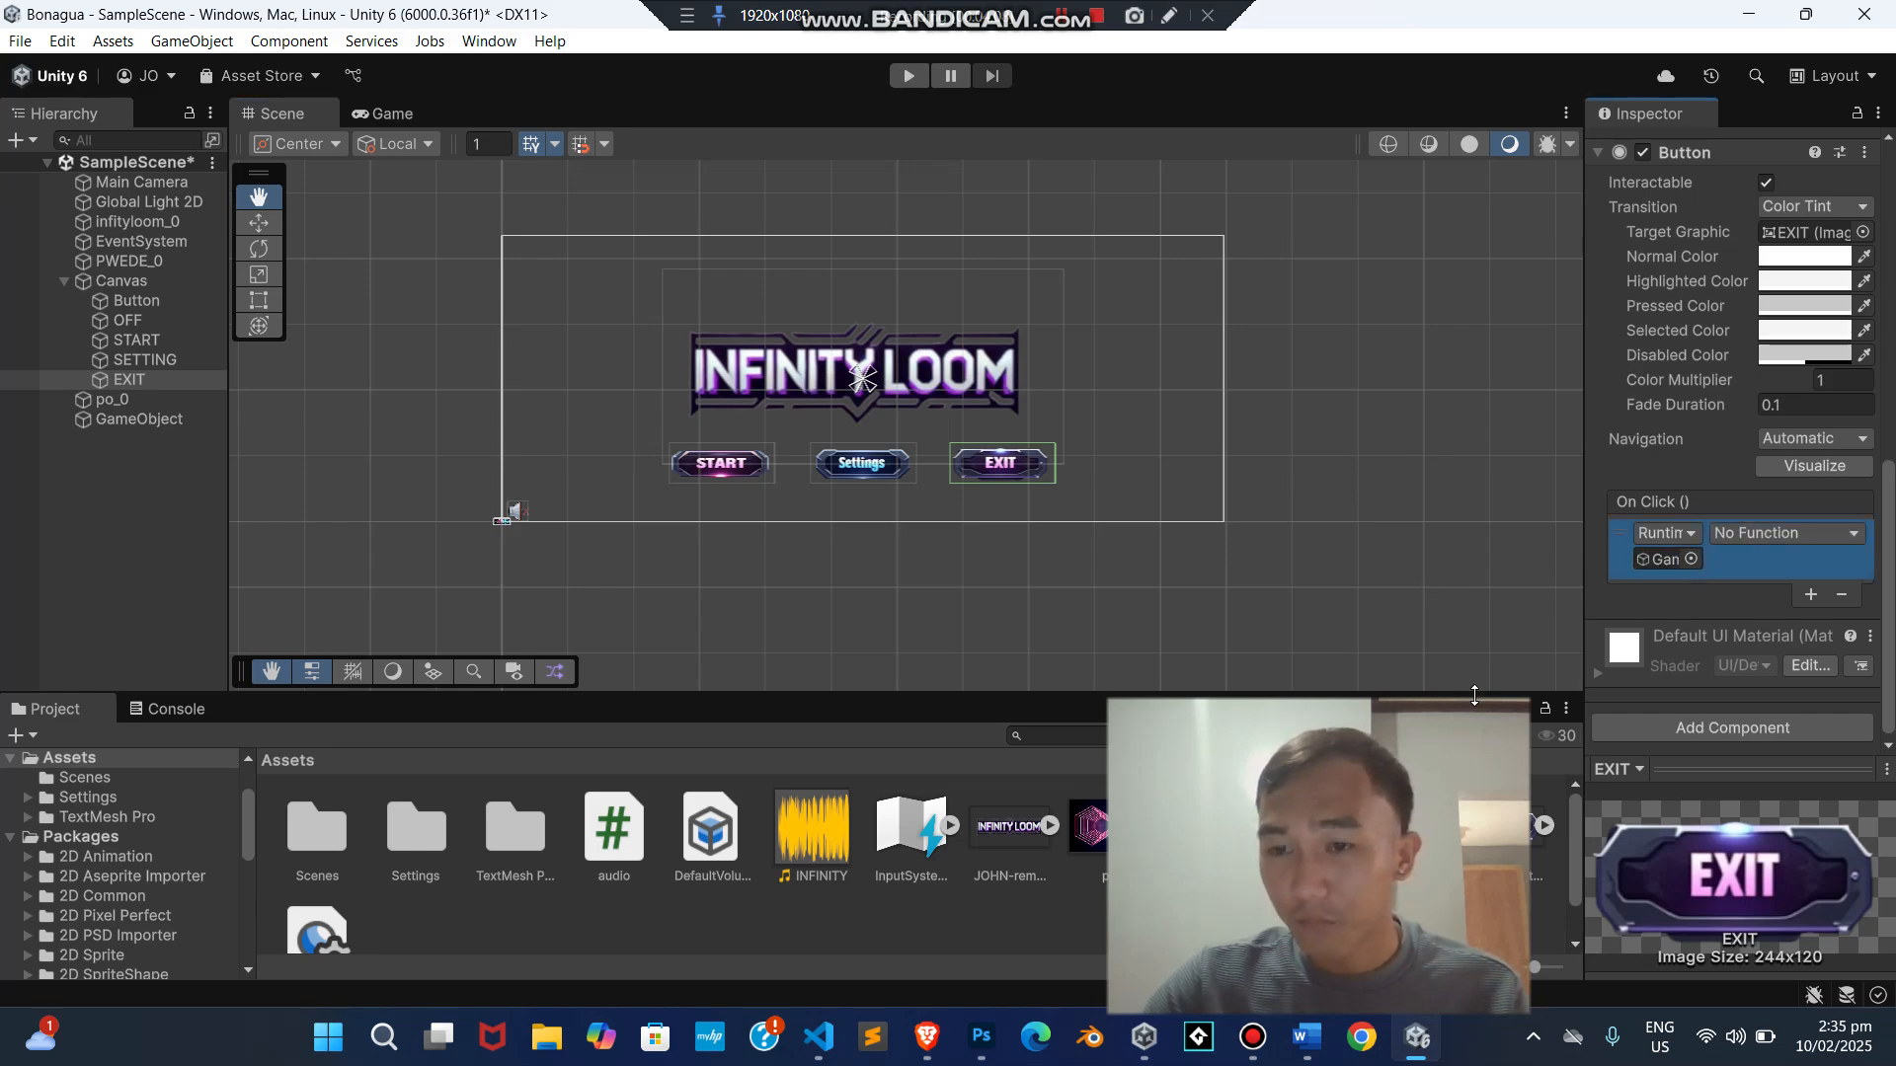
click(1059, 24)
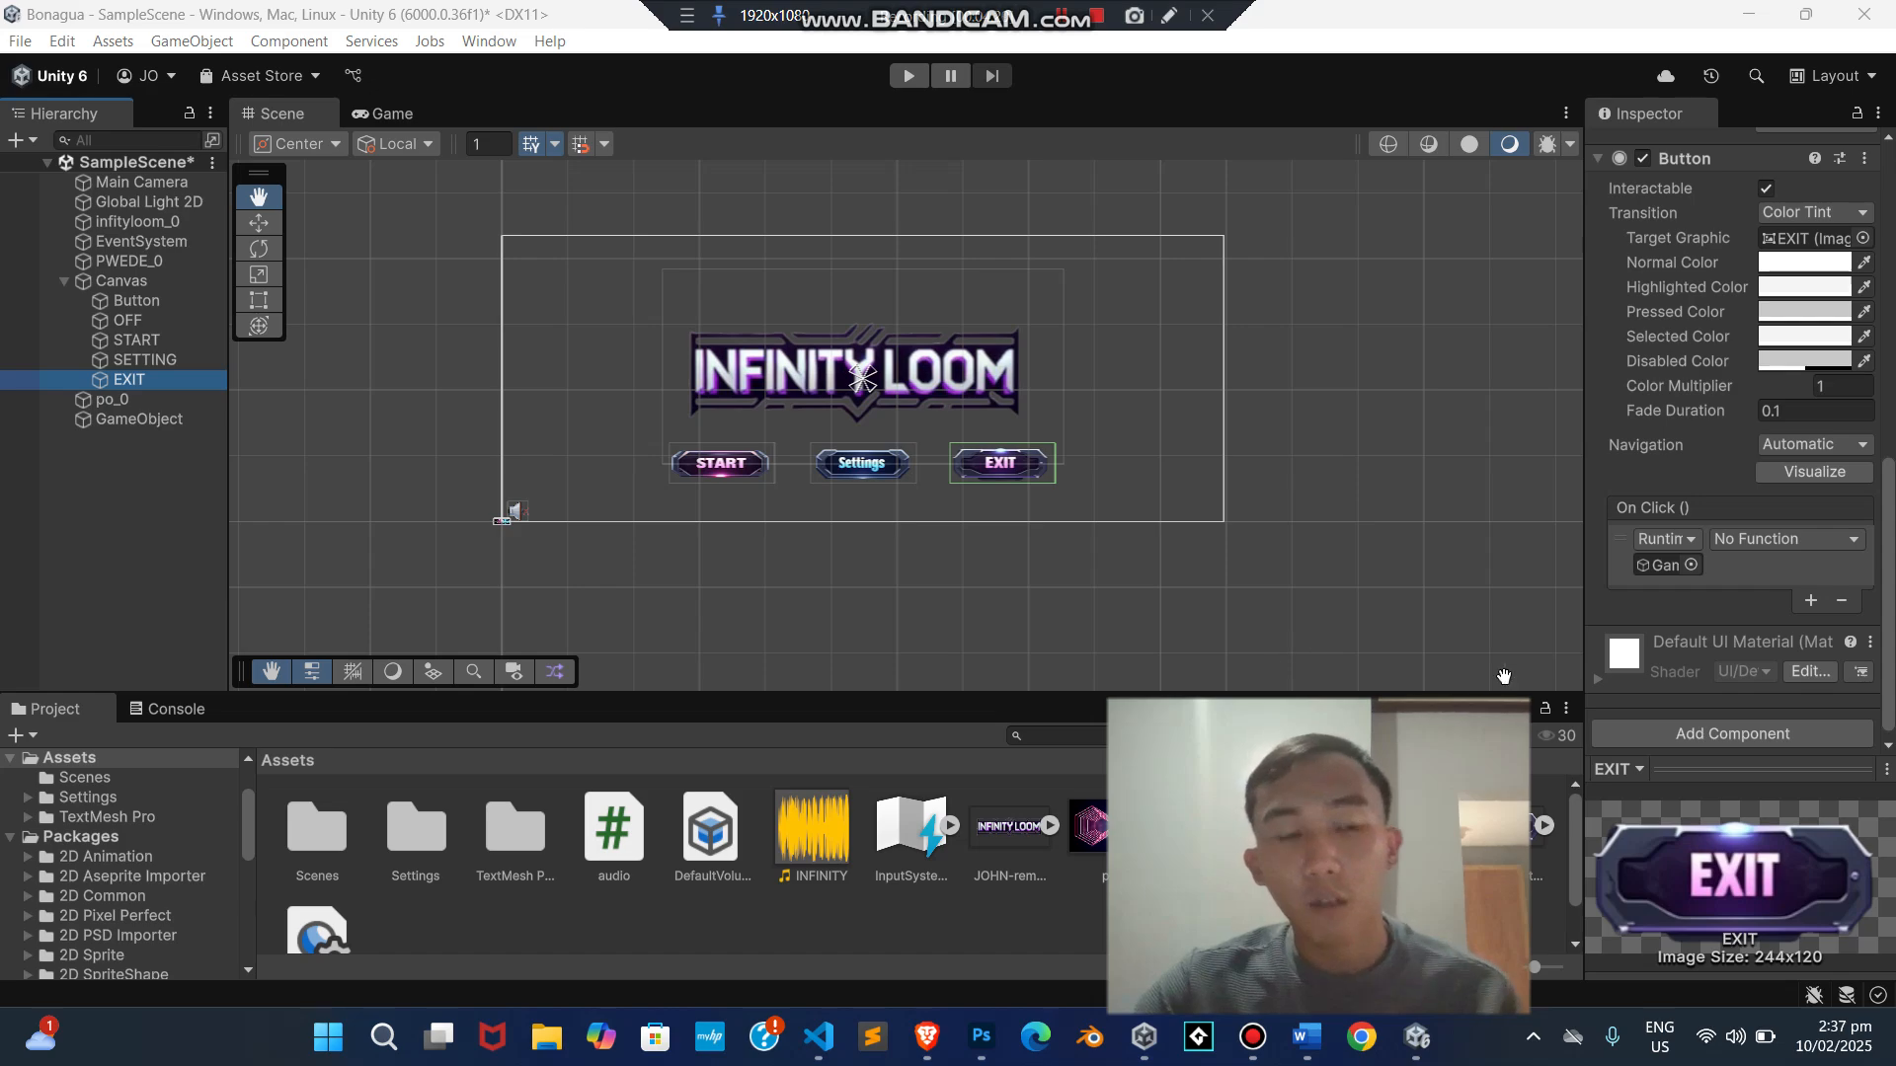
- Set the EXIT button's On Click function to the audio script's OnMusic ()
click(1830, 542)
click(1829, 541)
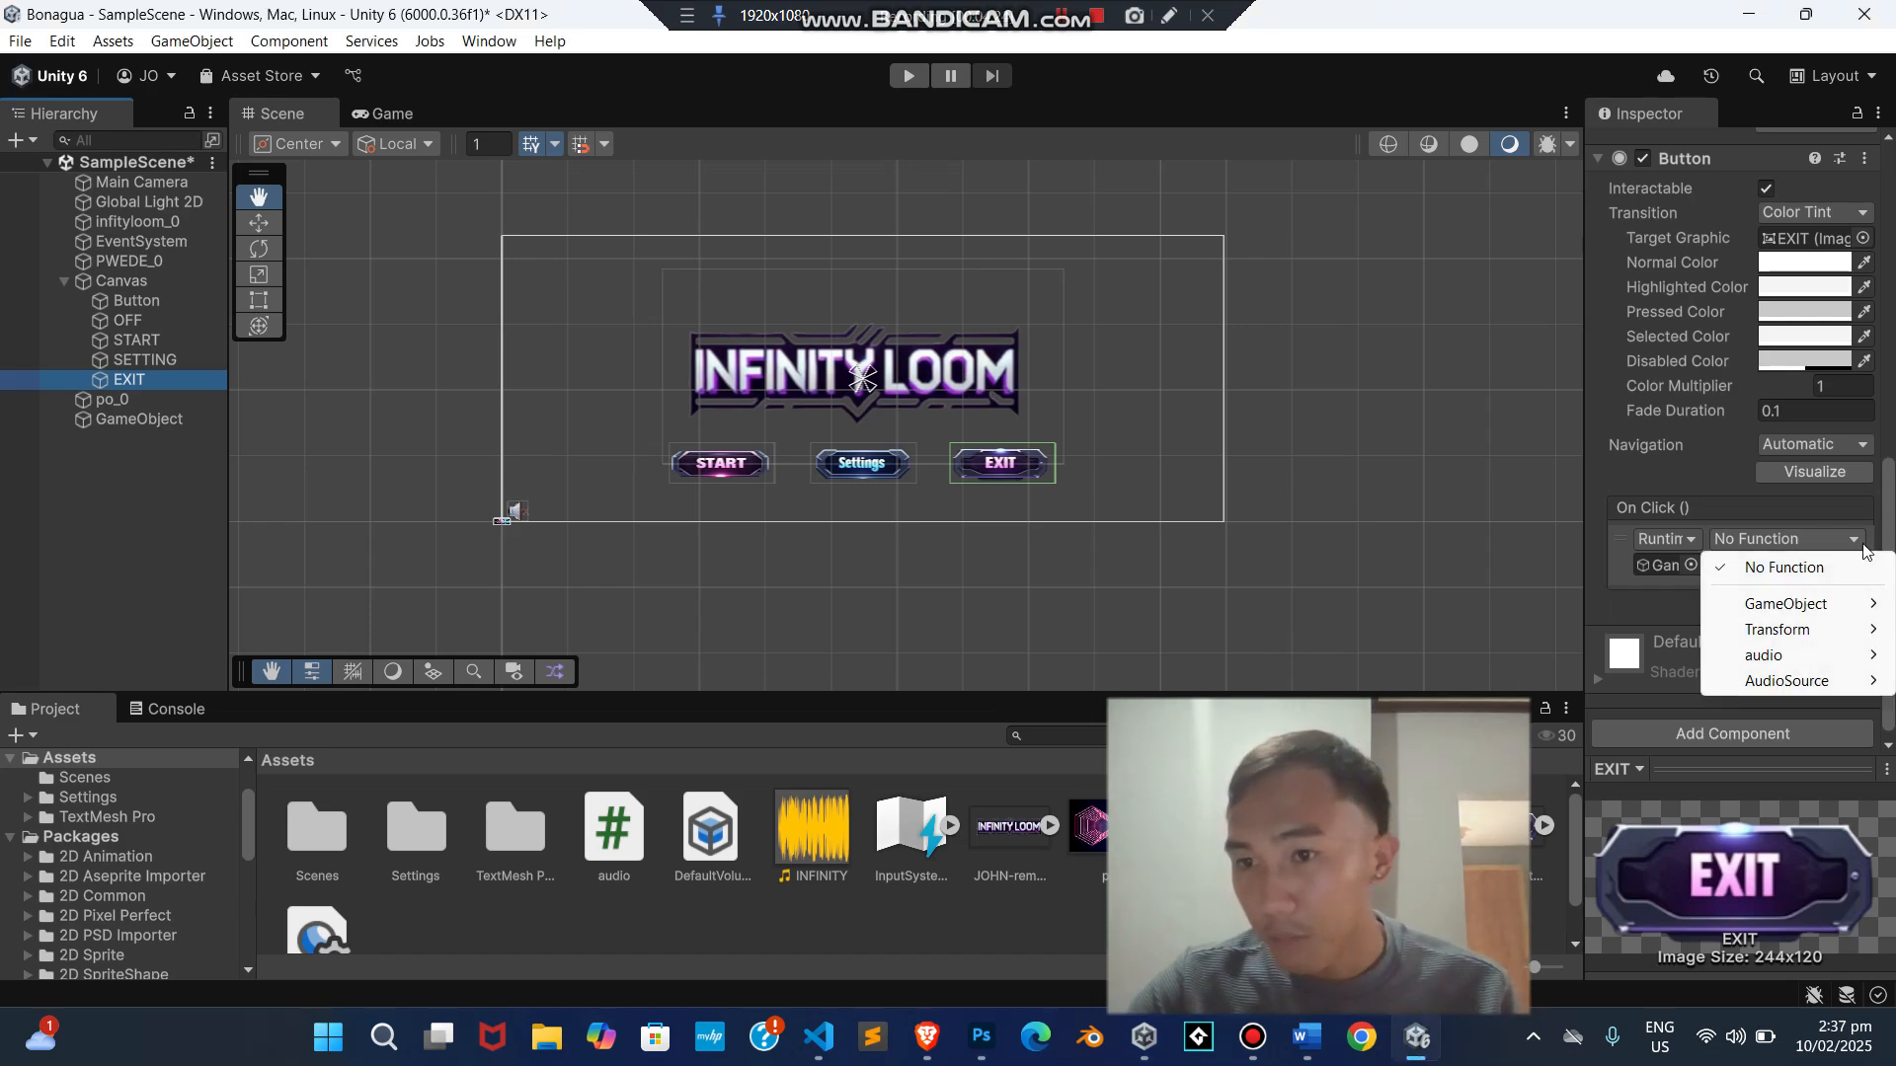
mouse_move(1801, 659)
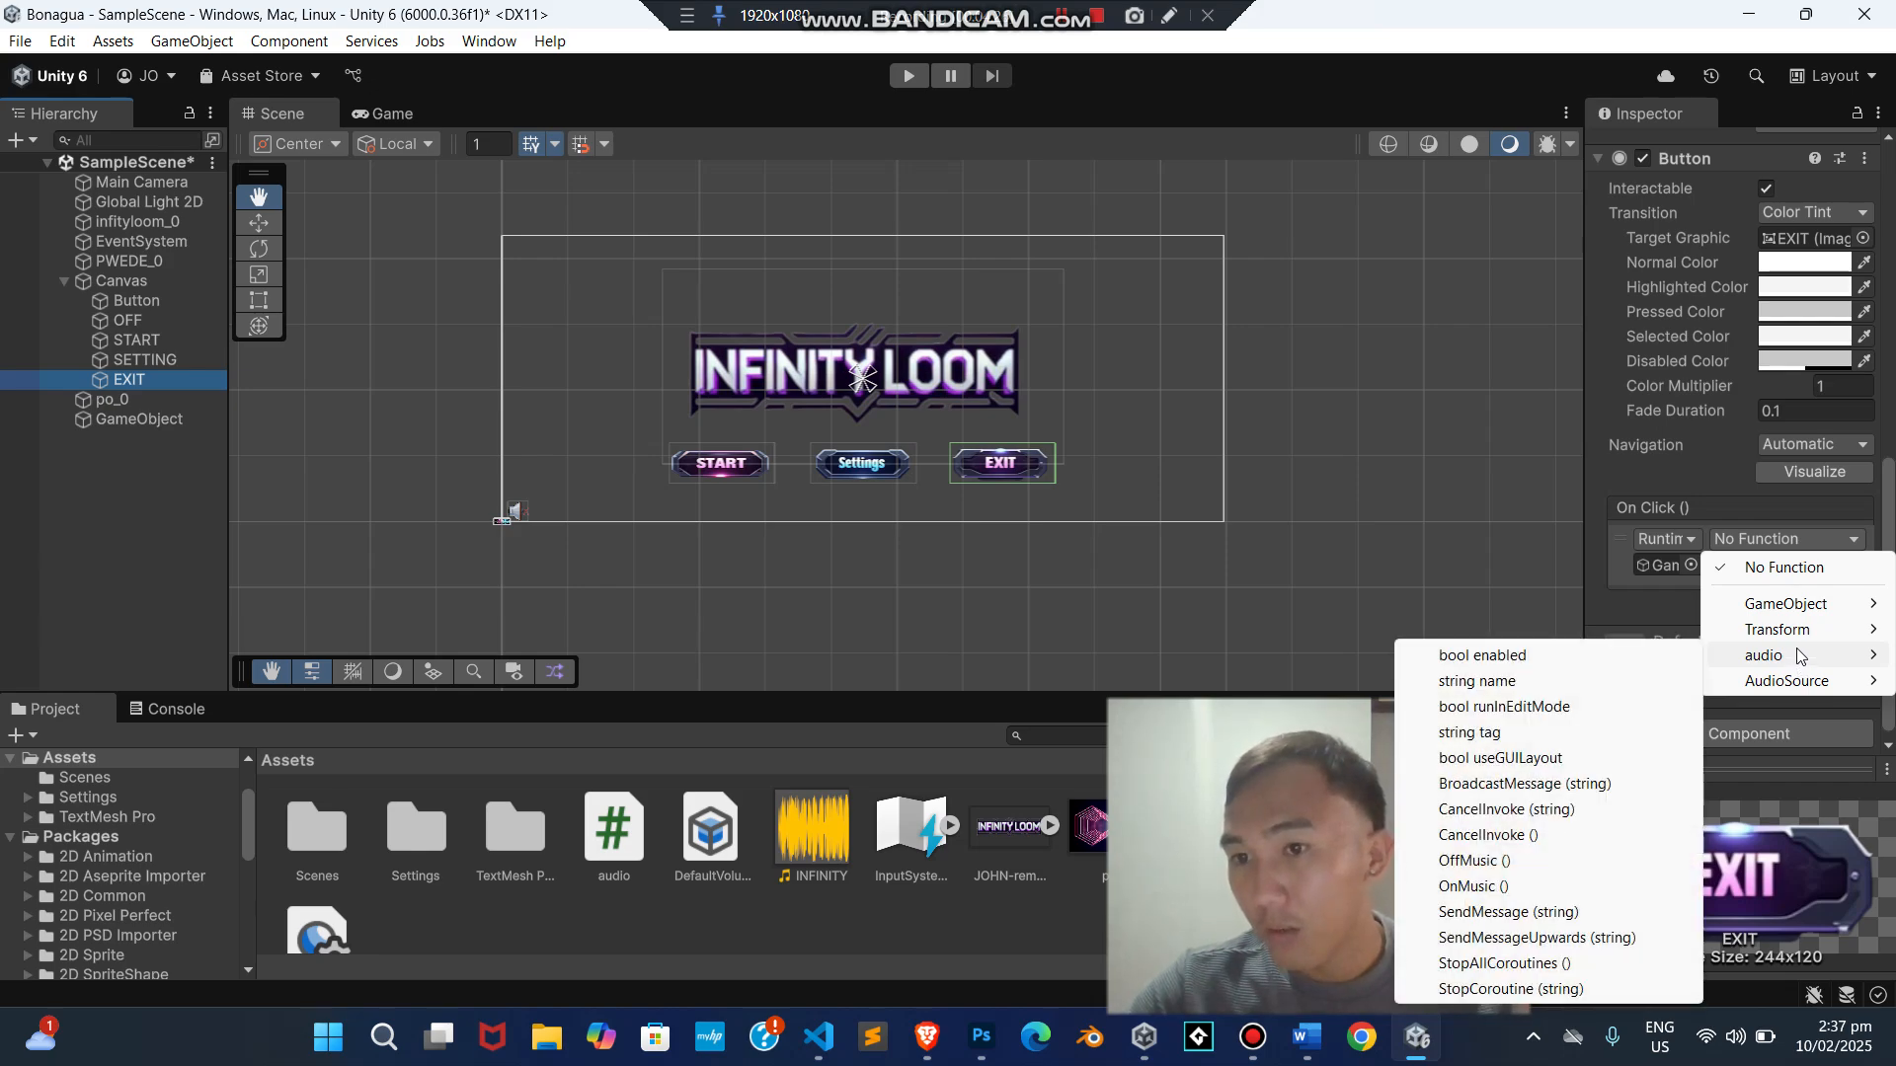
click(1489, 886)
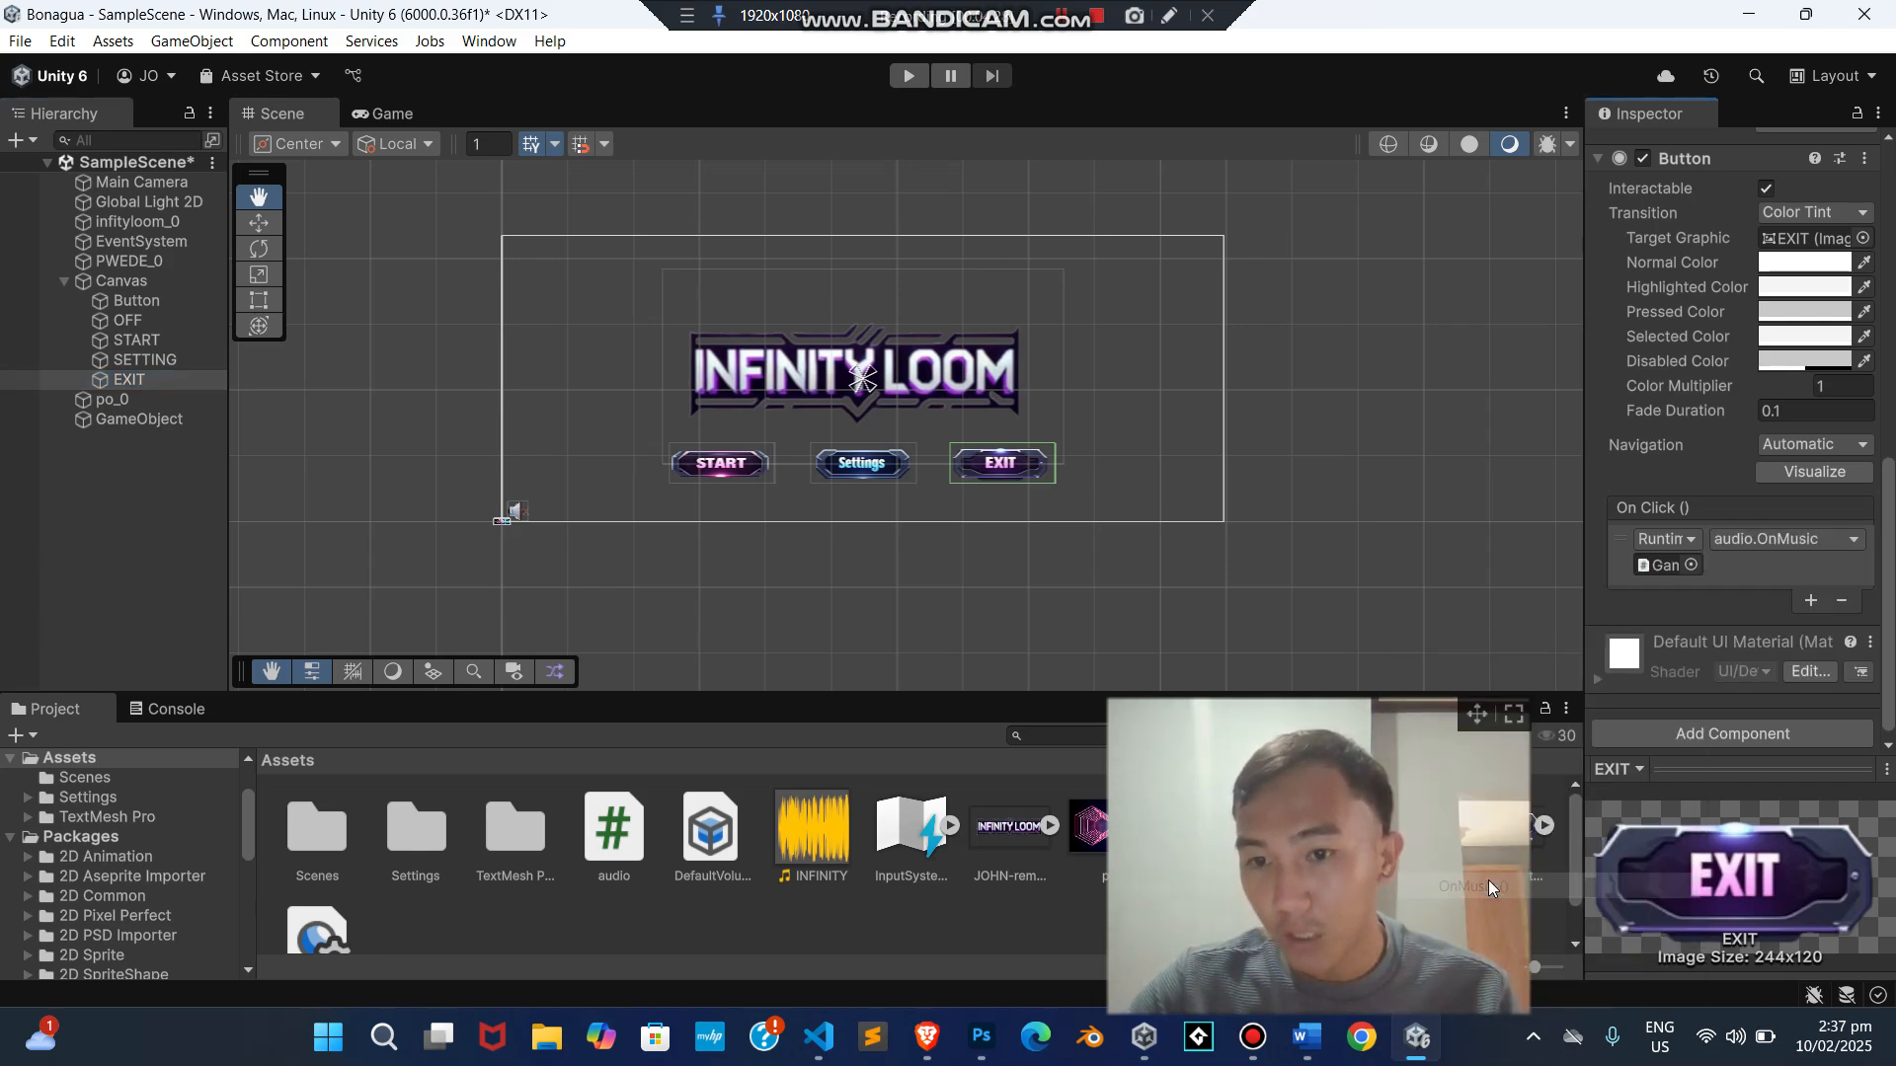
- Set the SETTING button's On Click function to the audio script's OnMusic ()
click(148, 362)
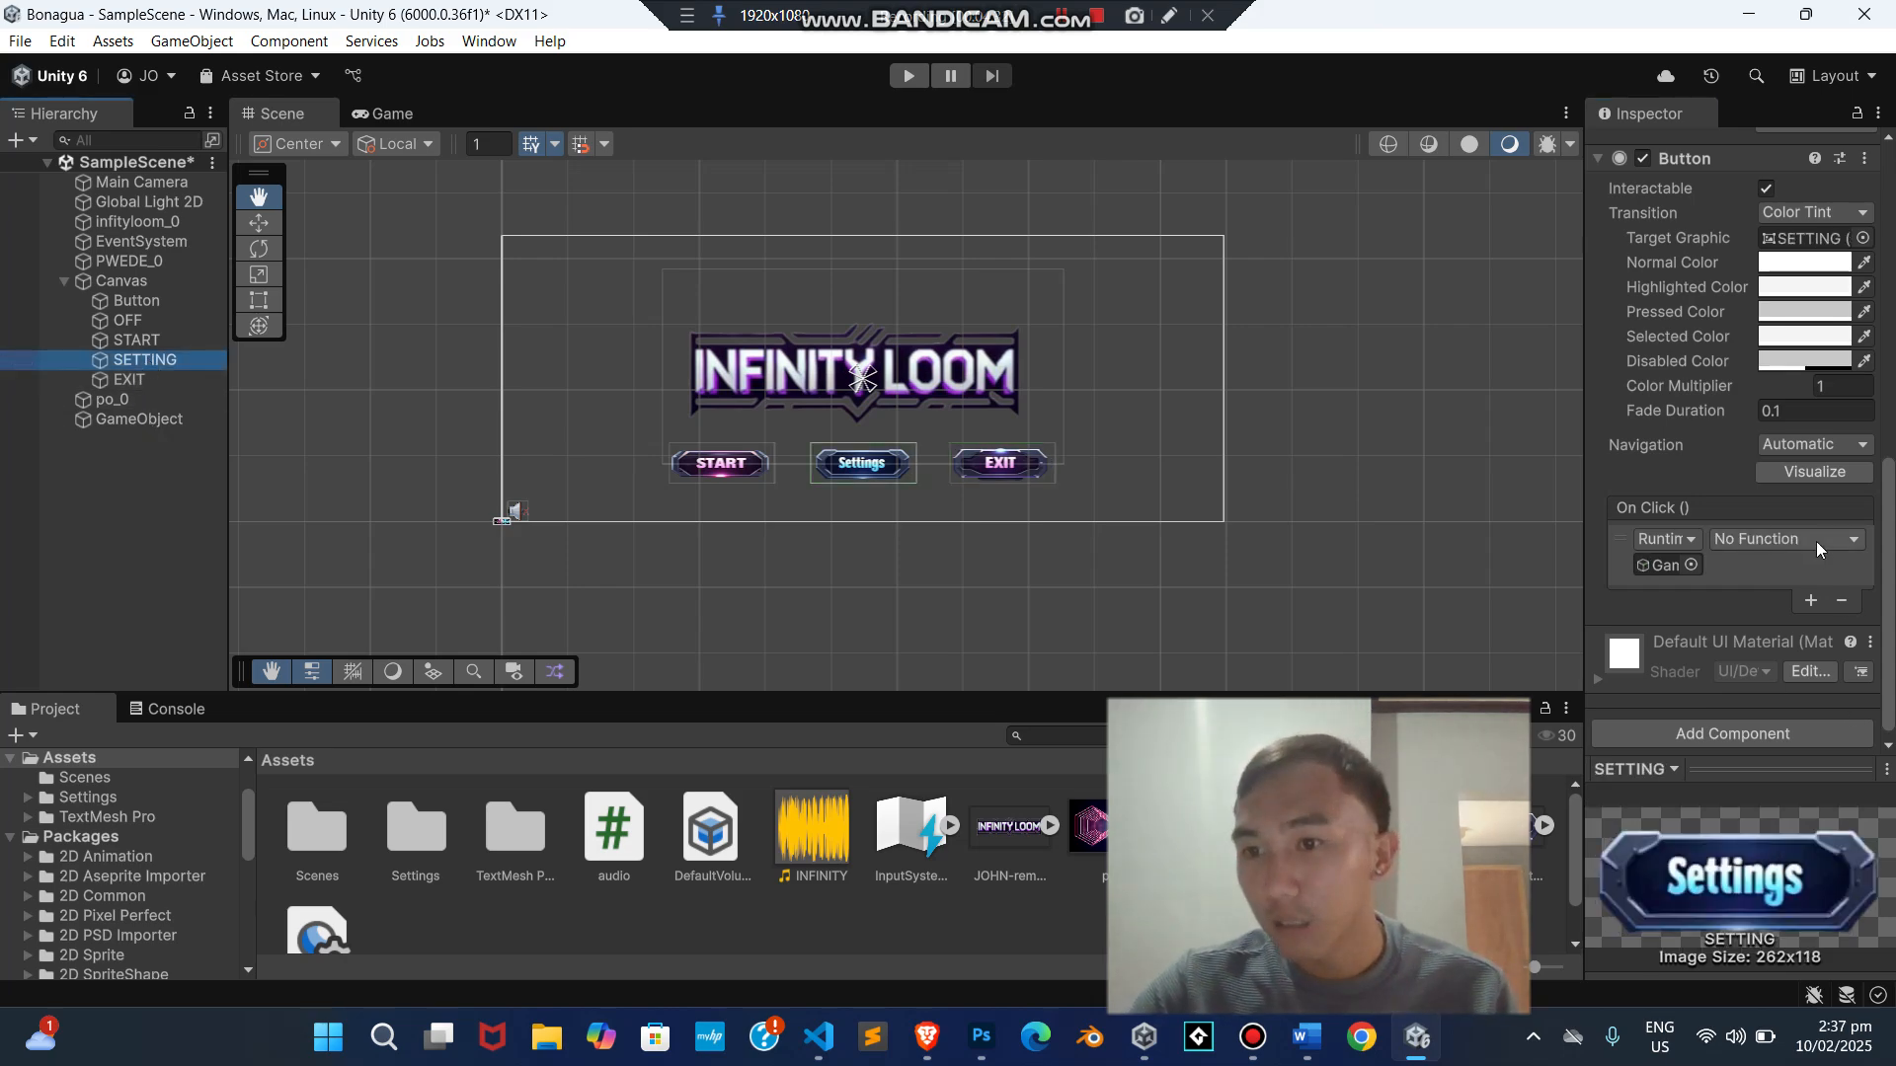
click(1787, 539)
mouse_move(1765, 658)
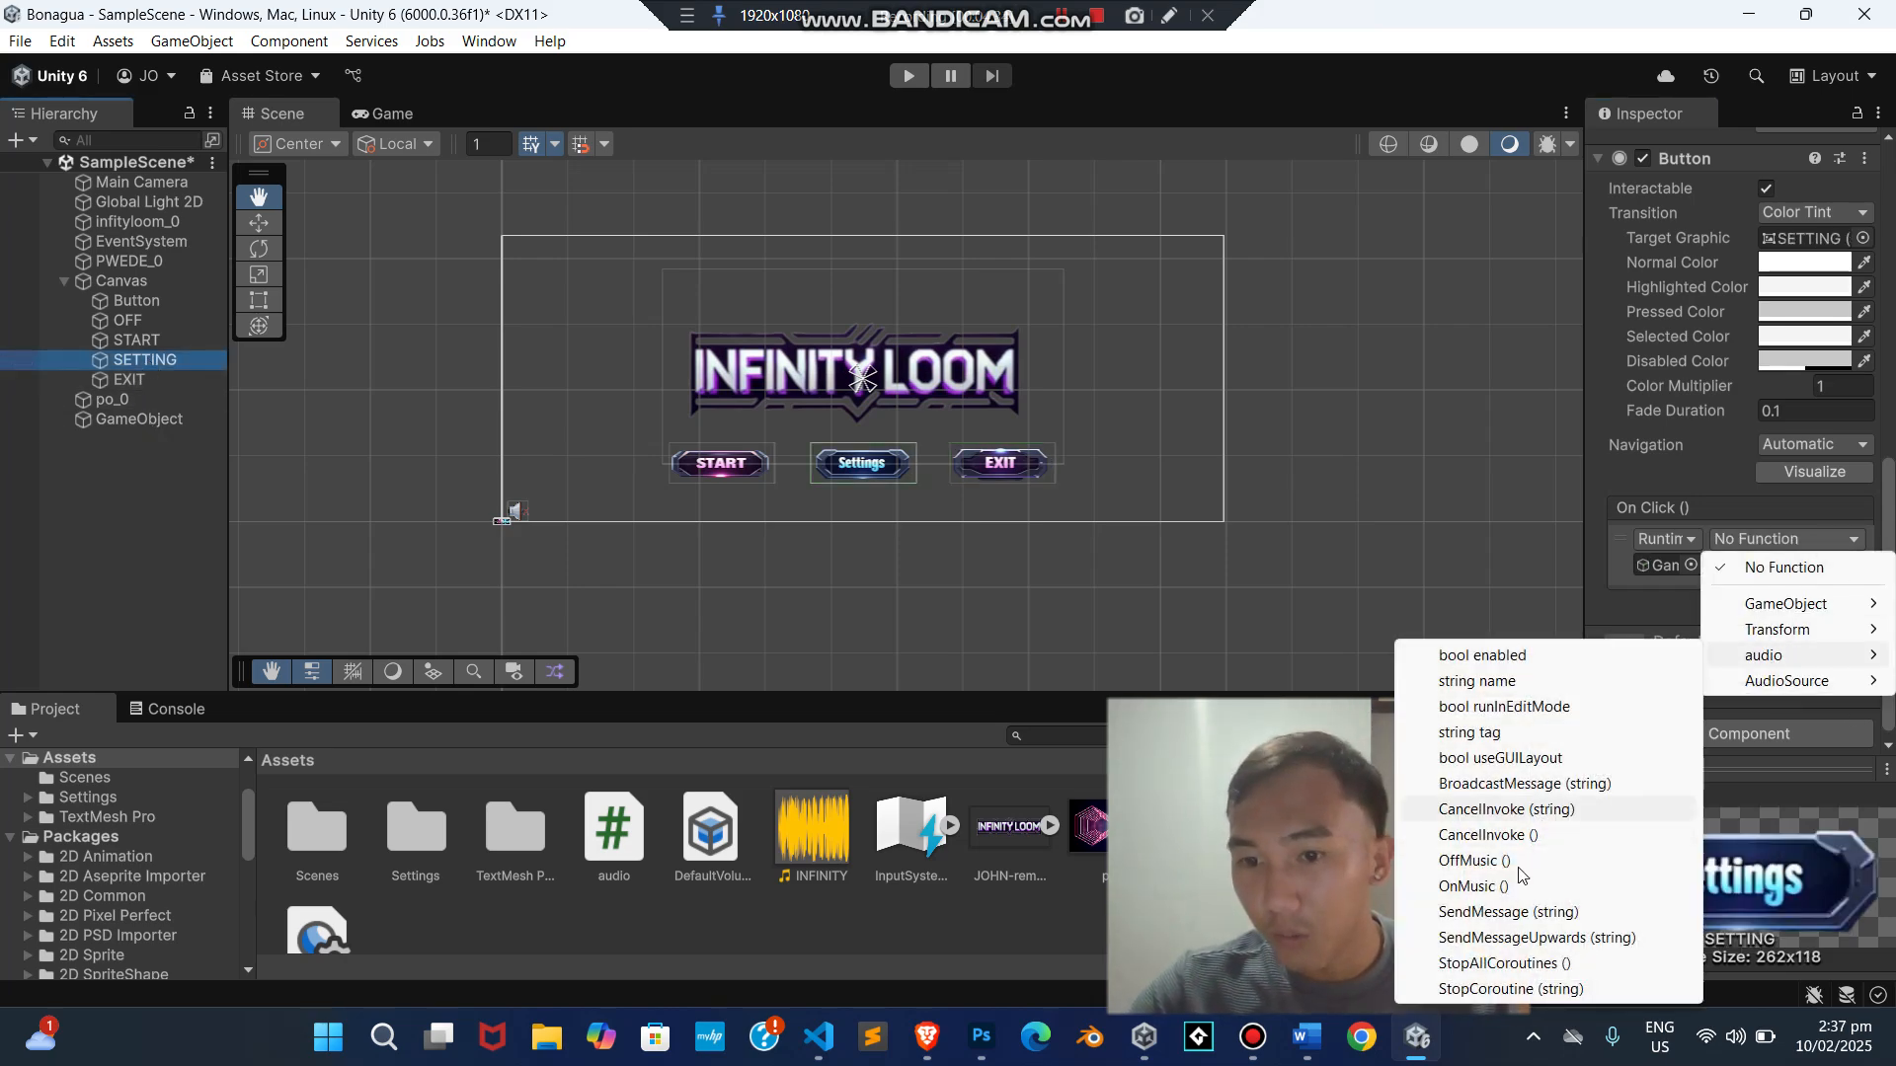
click(1695, 886)
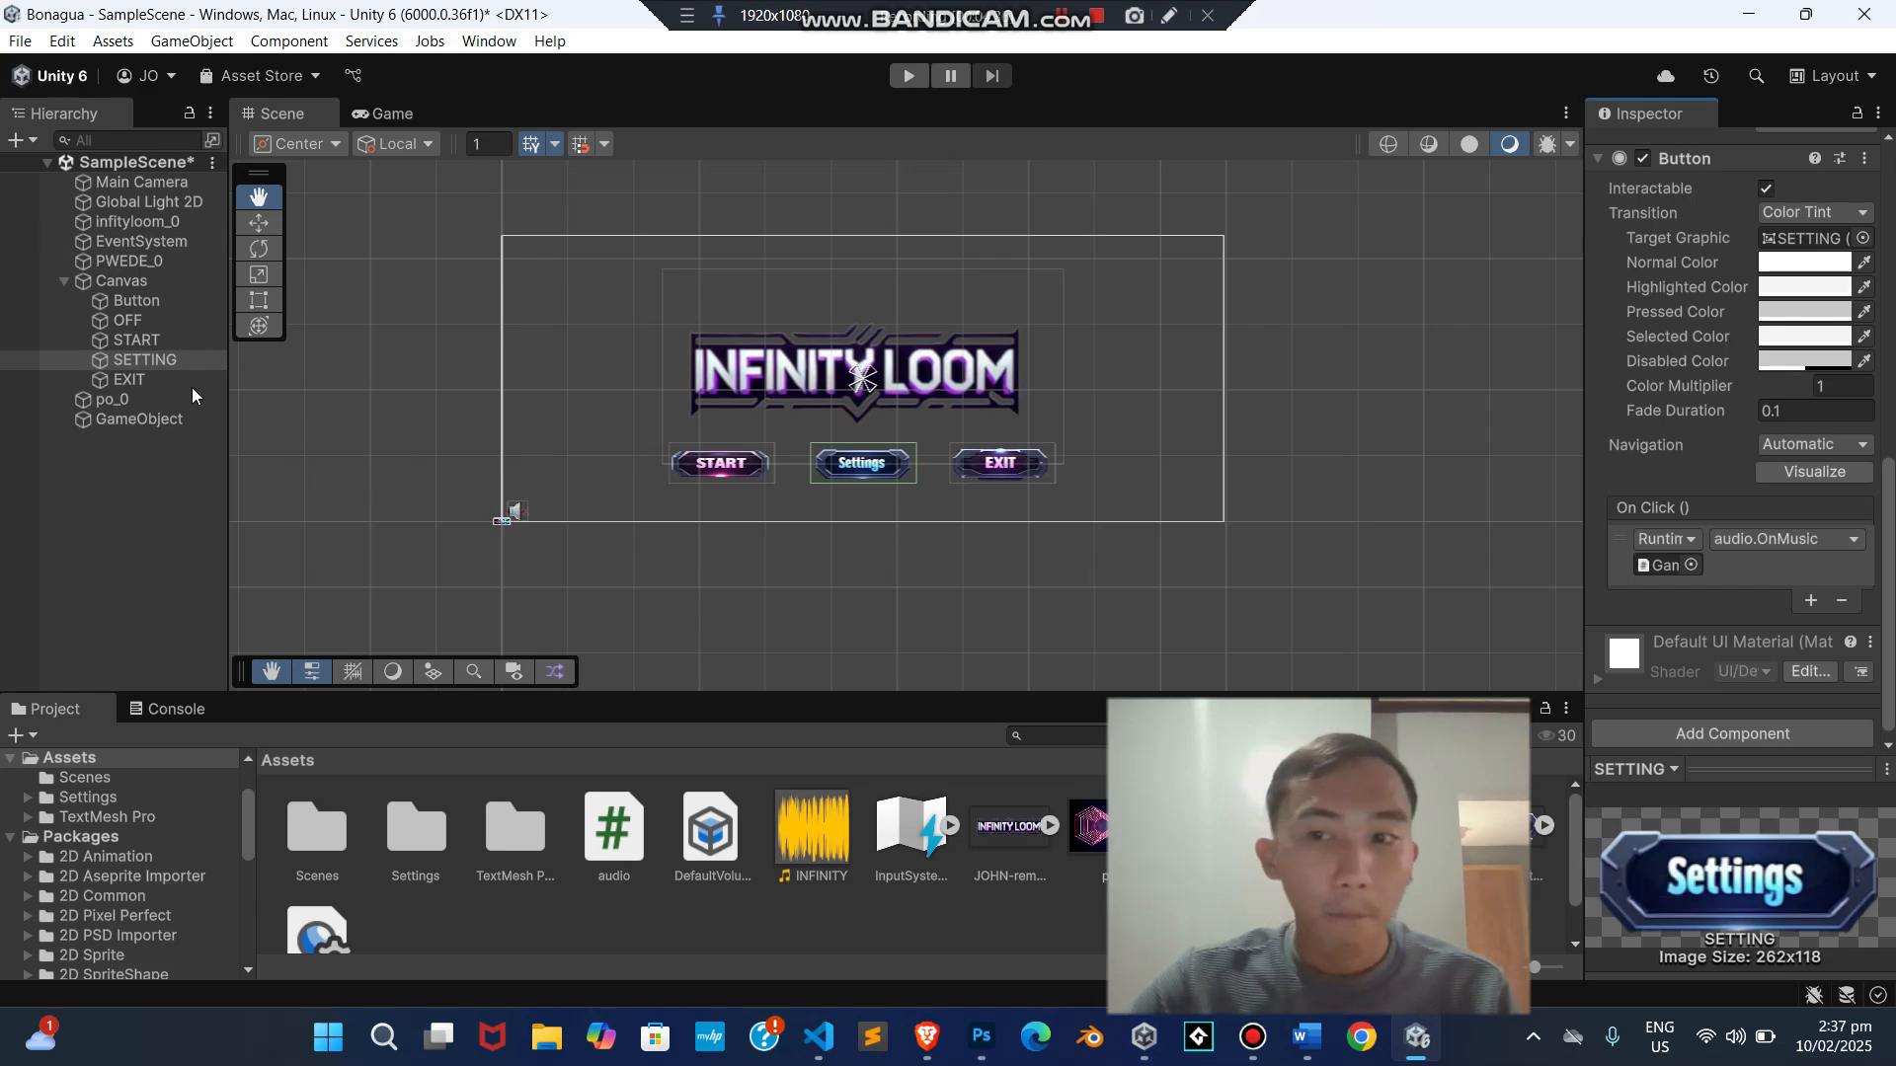
- Set the START button's On Click function to the audio script's OnMusic ()
click(149, 339)
click(1804, 539)
mouse_move(1799, 652)
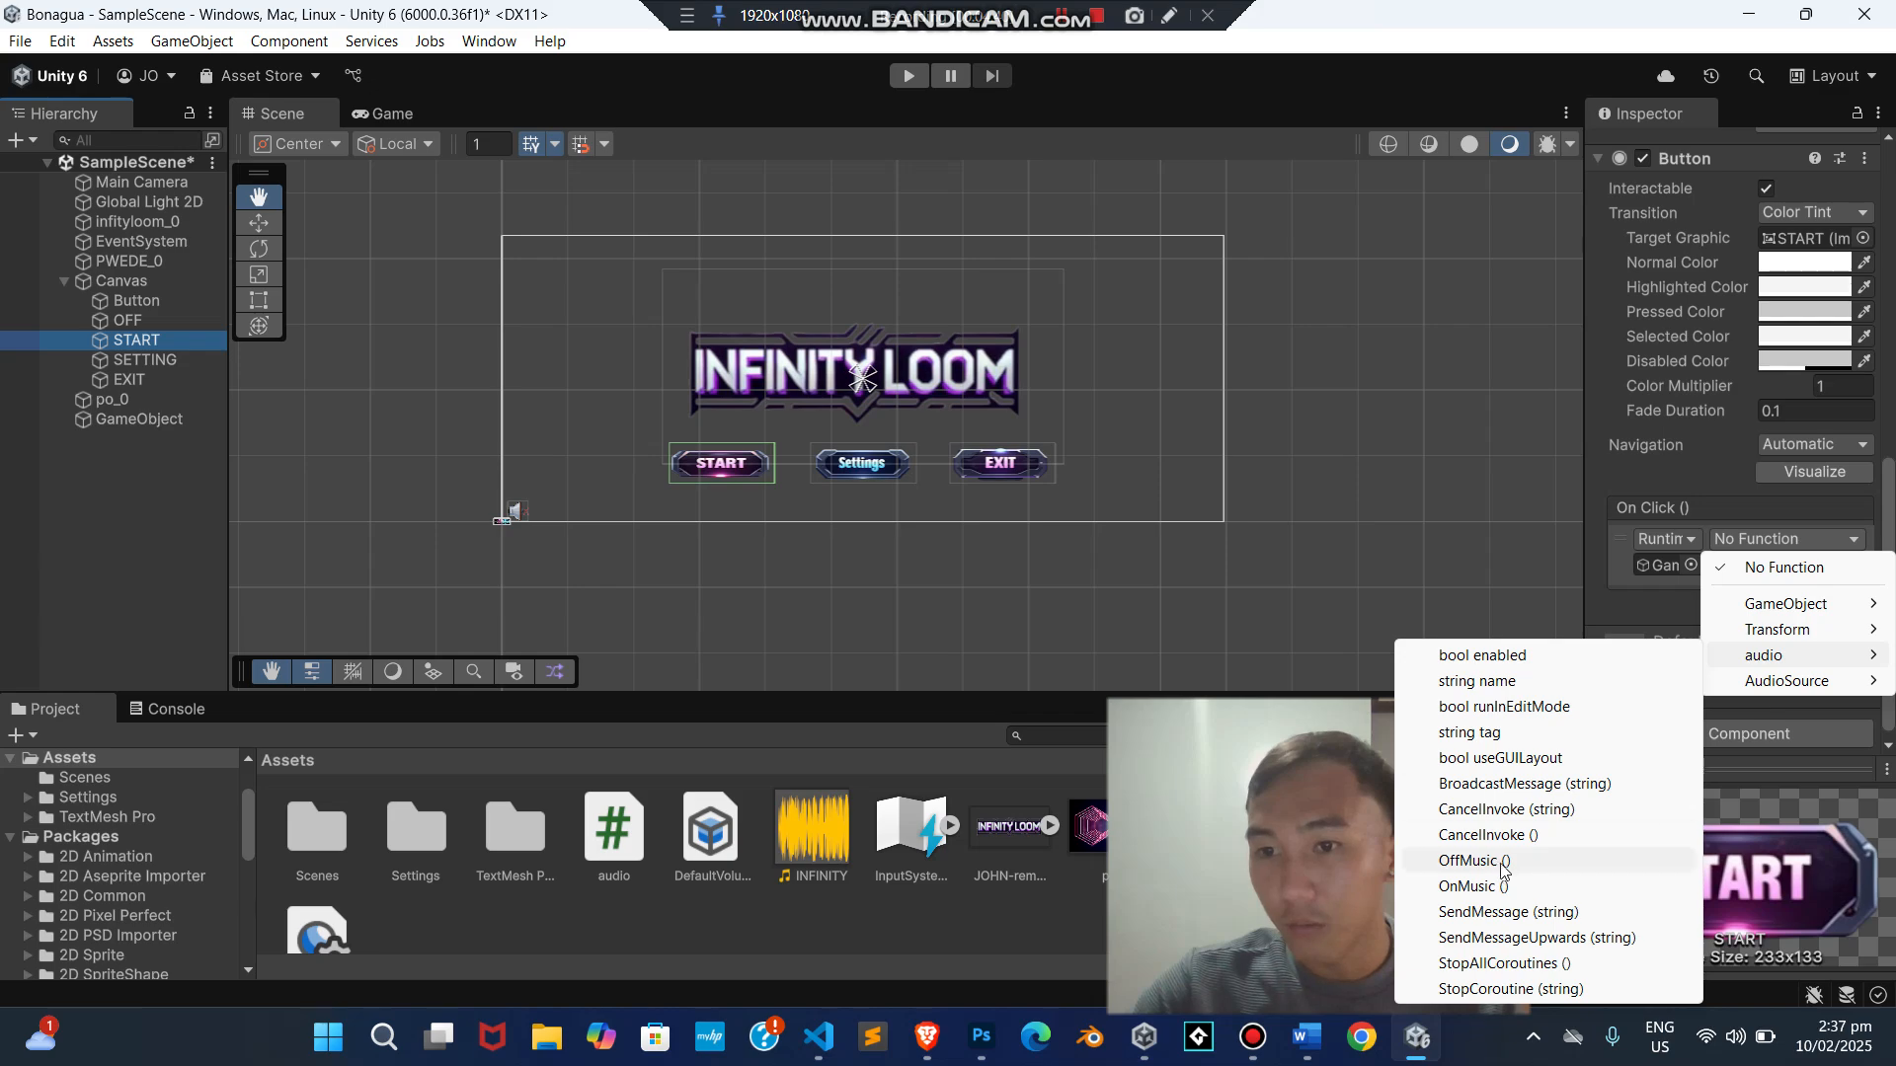
click(1490, 887)
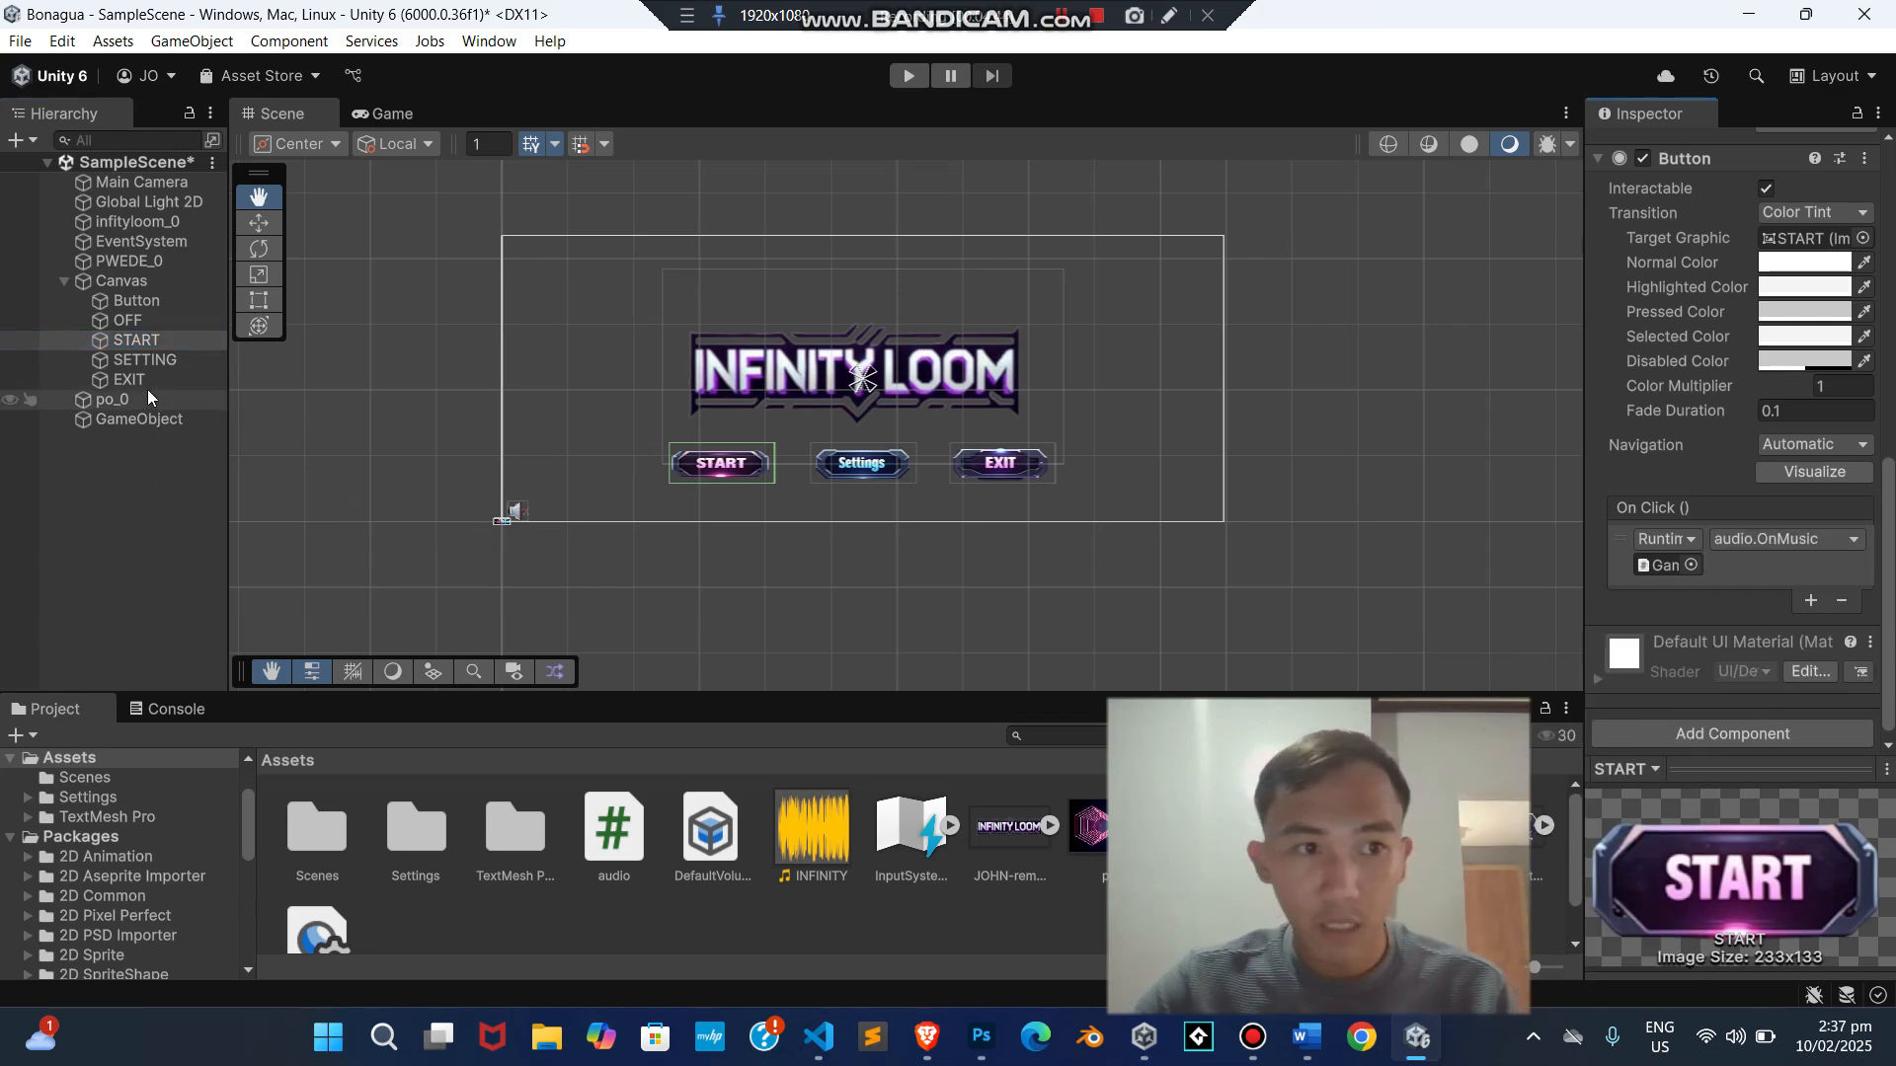
- Add an On Click event to the OFF button and assign GameObject as its target object
click(155, 324)
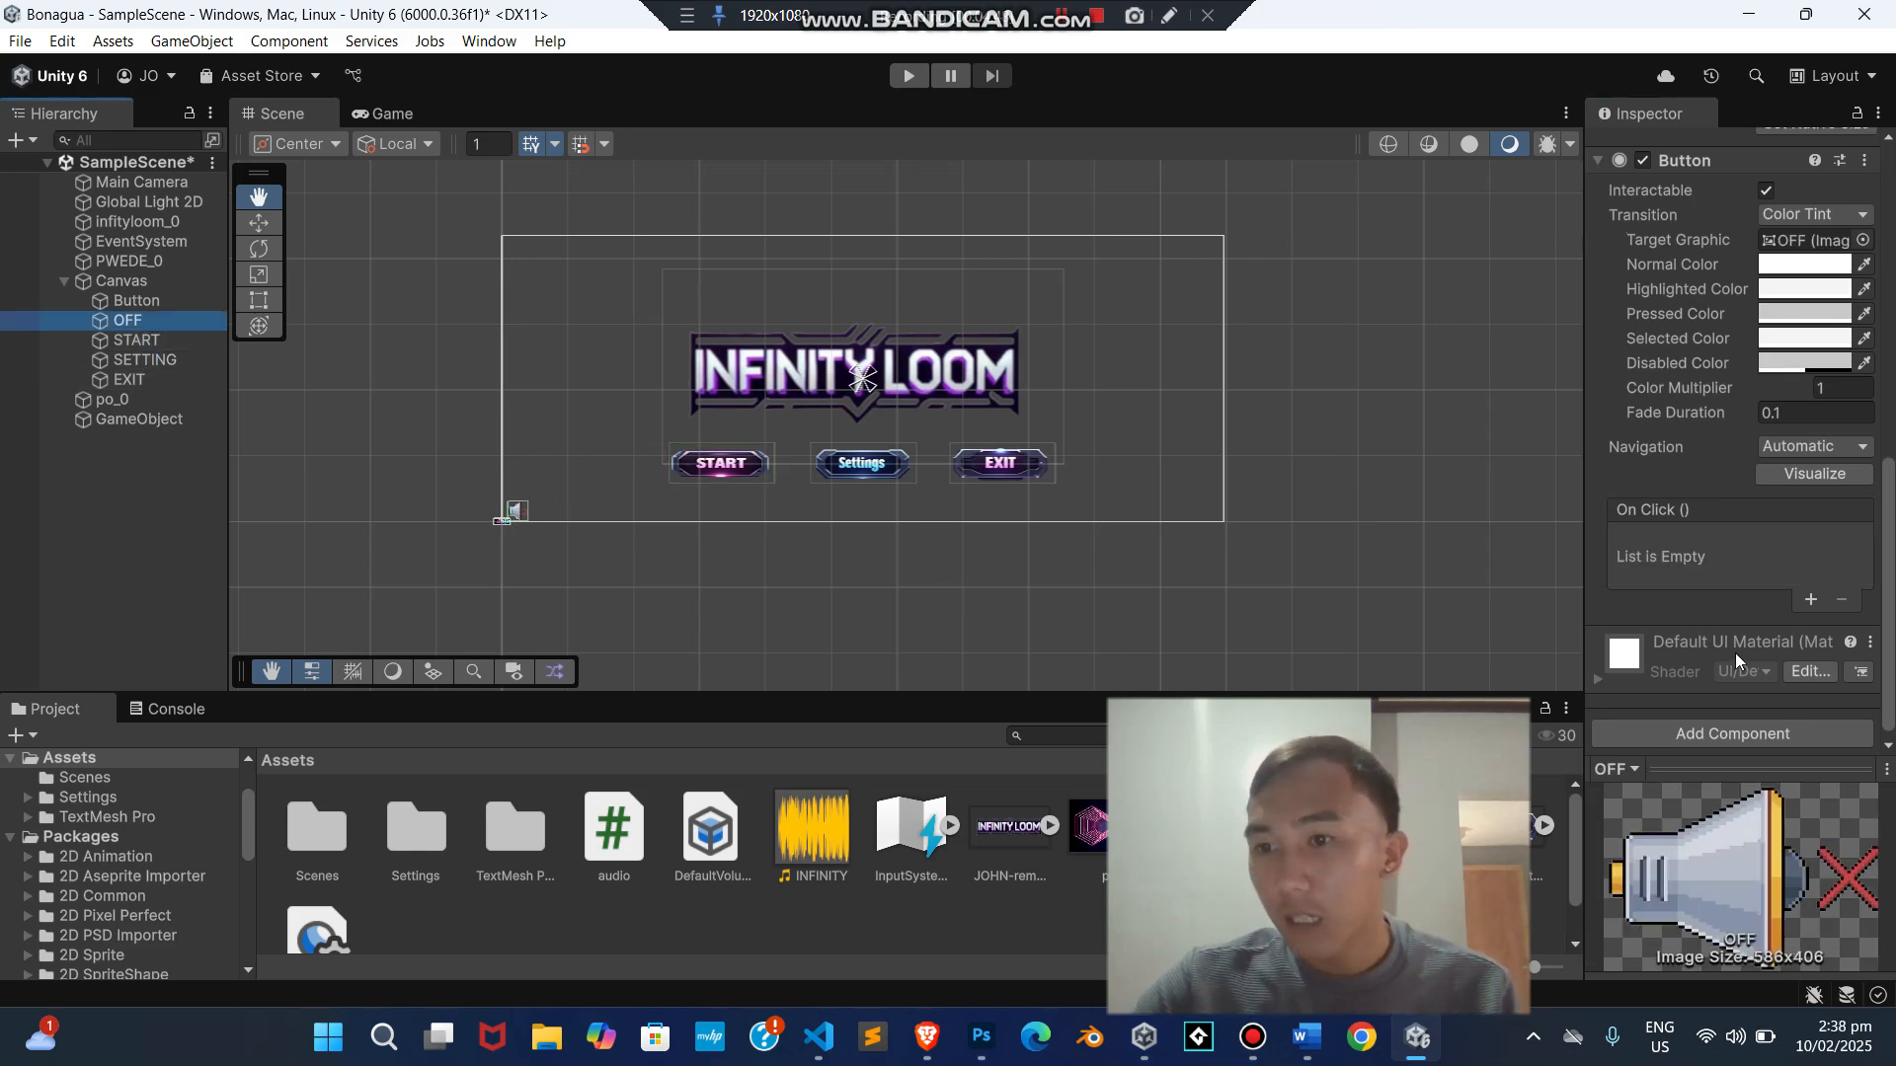
scroll(1843, 600, down, 1)
click(1810, 591)
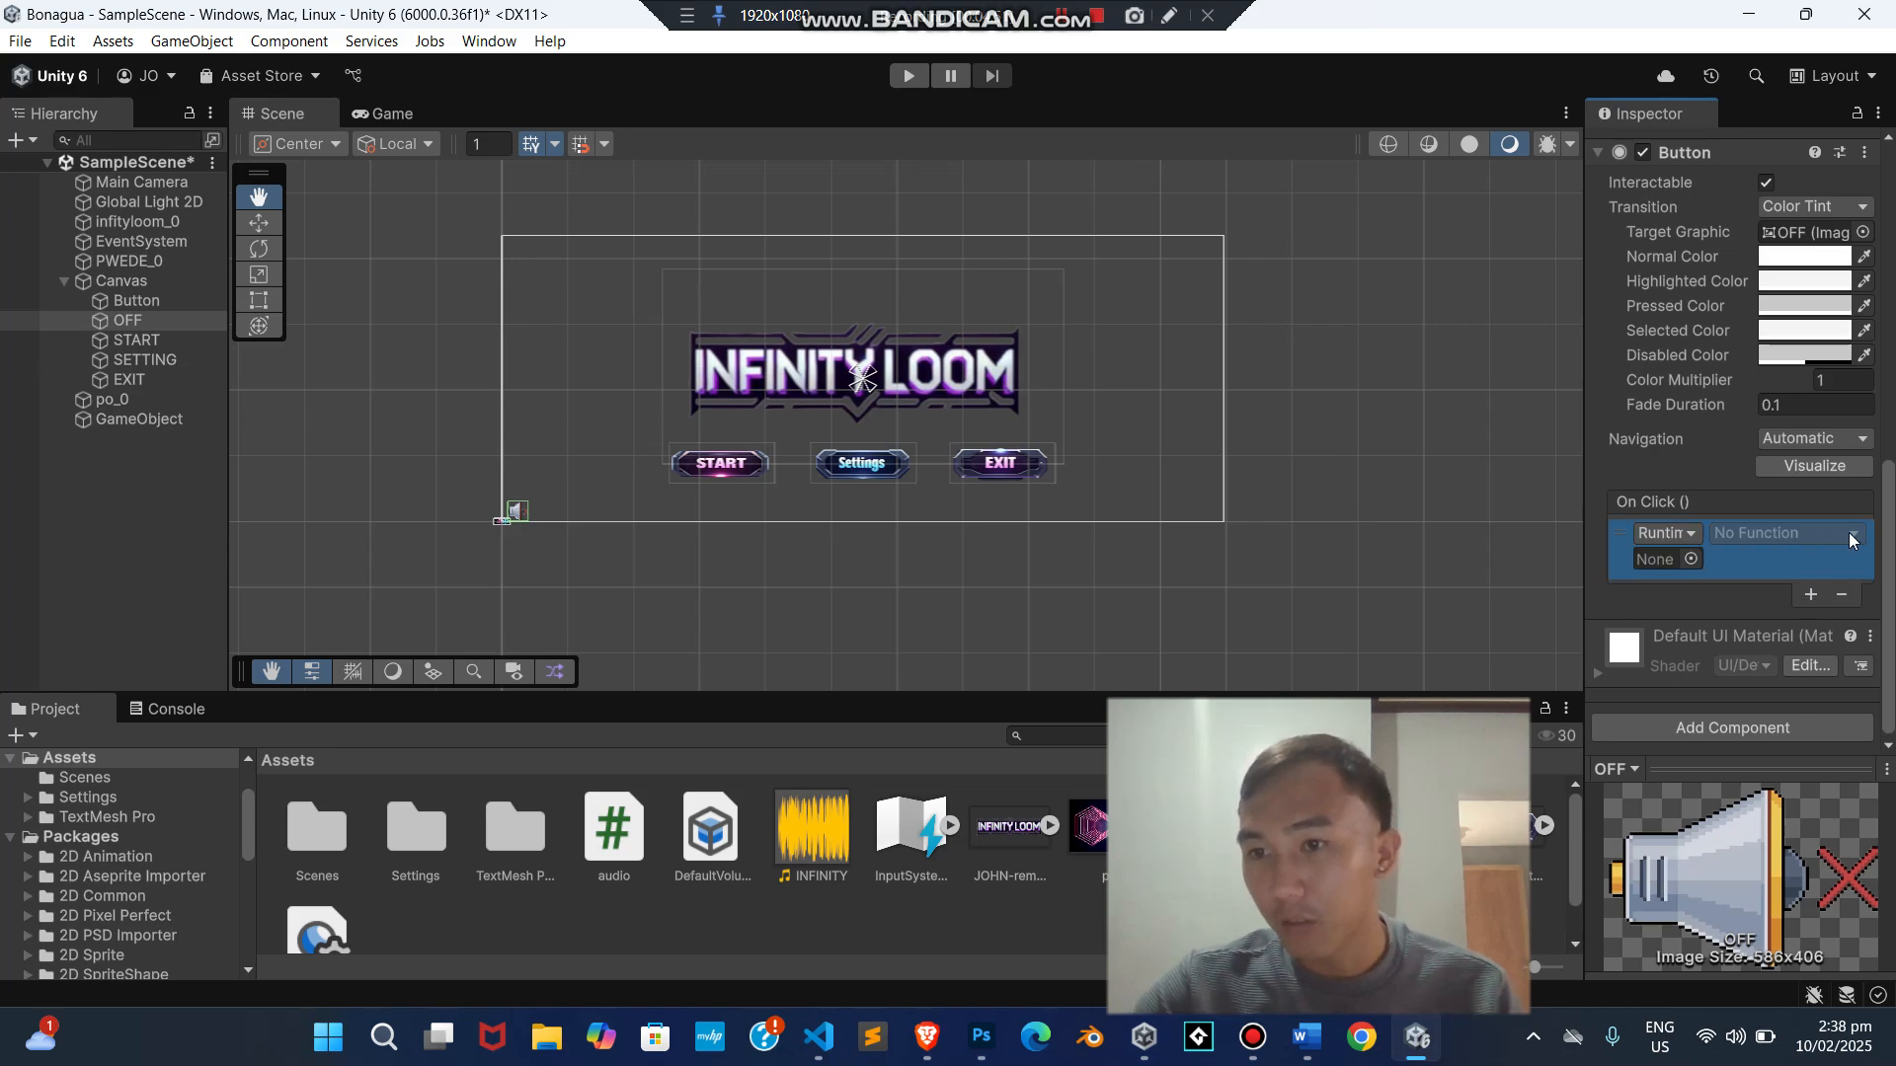
click(1661, 531)
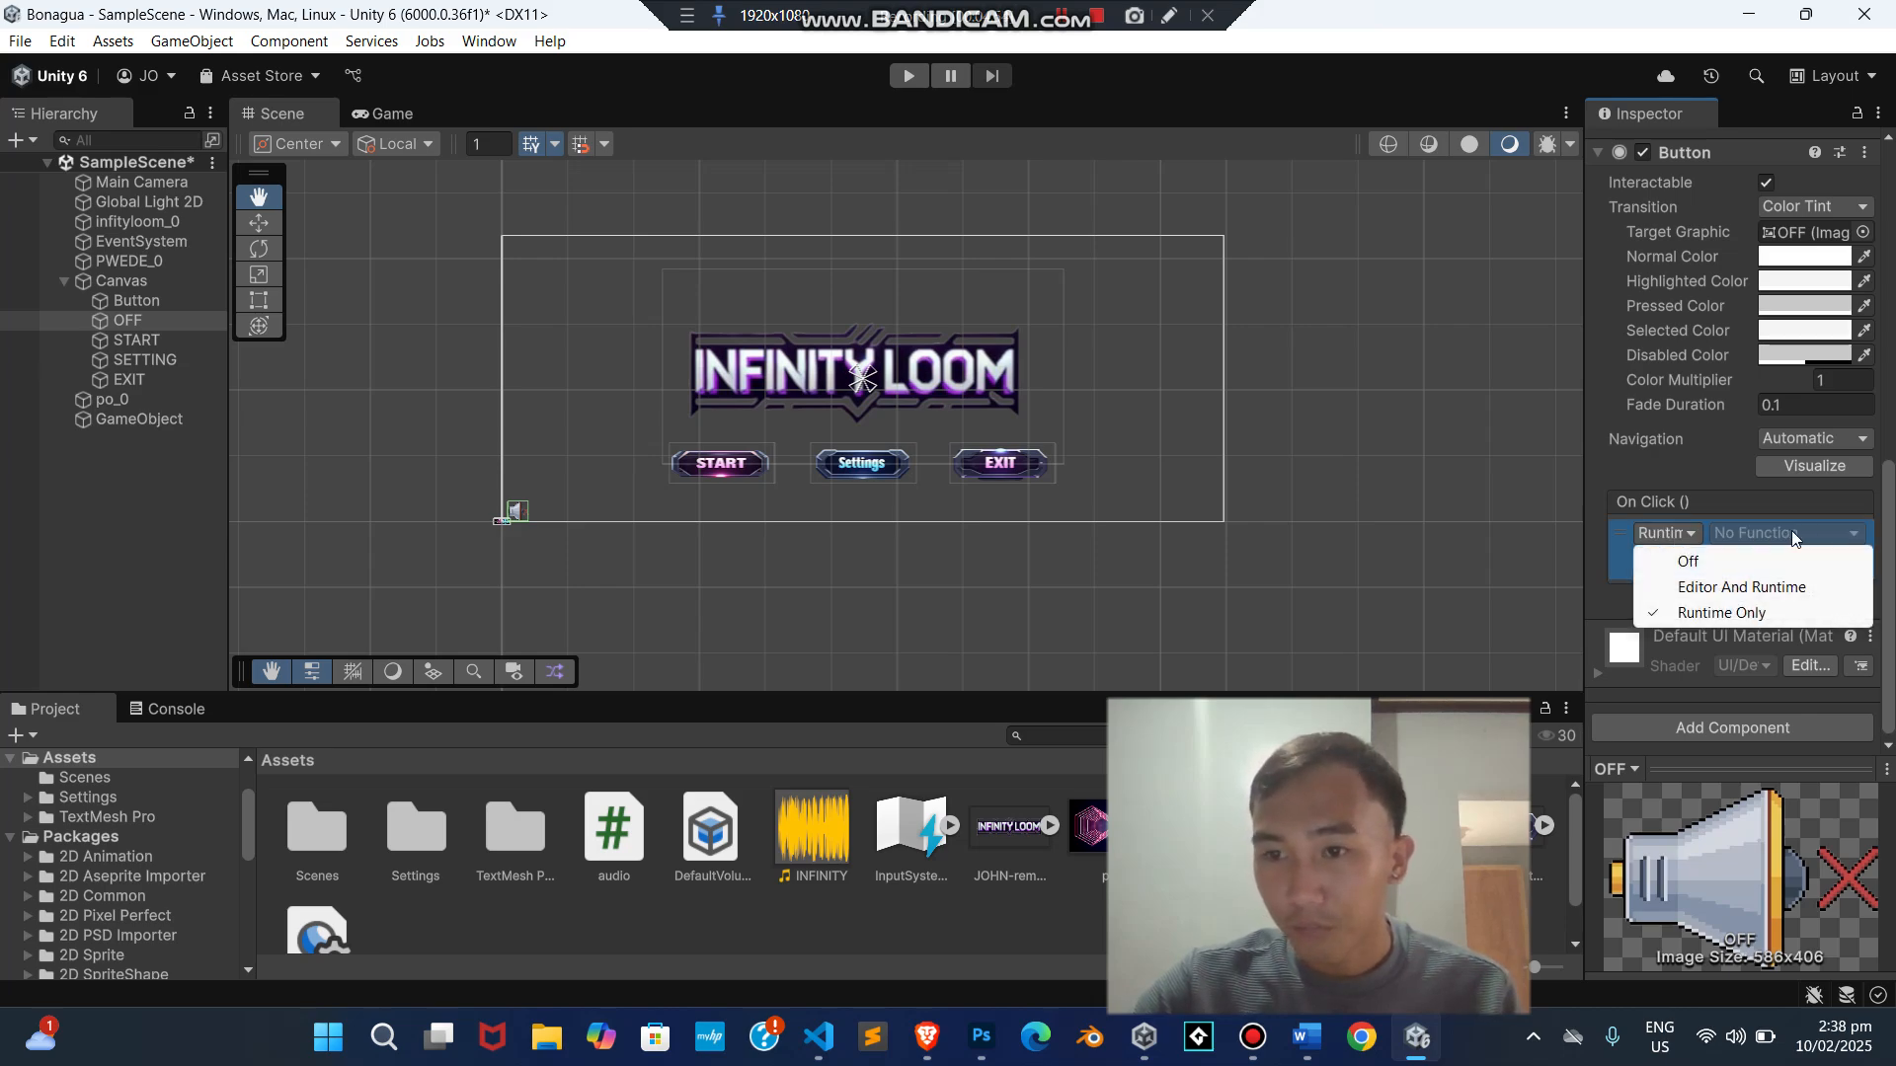
click(1869, 539)
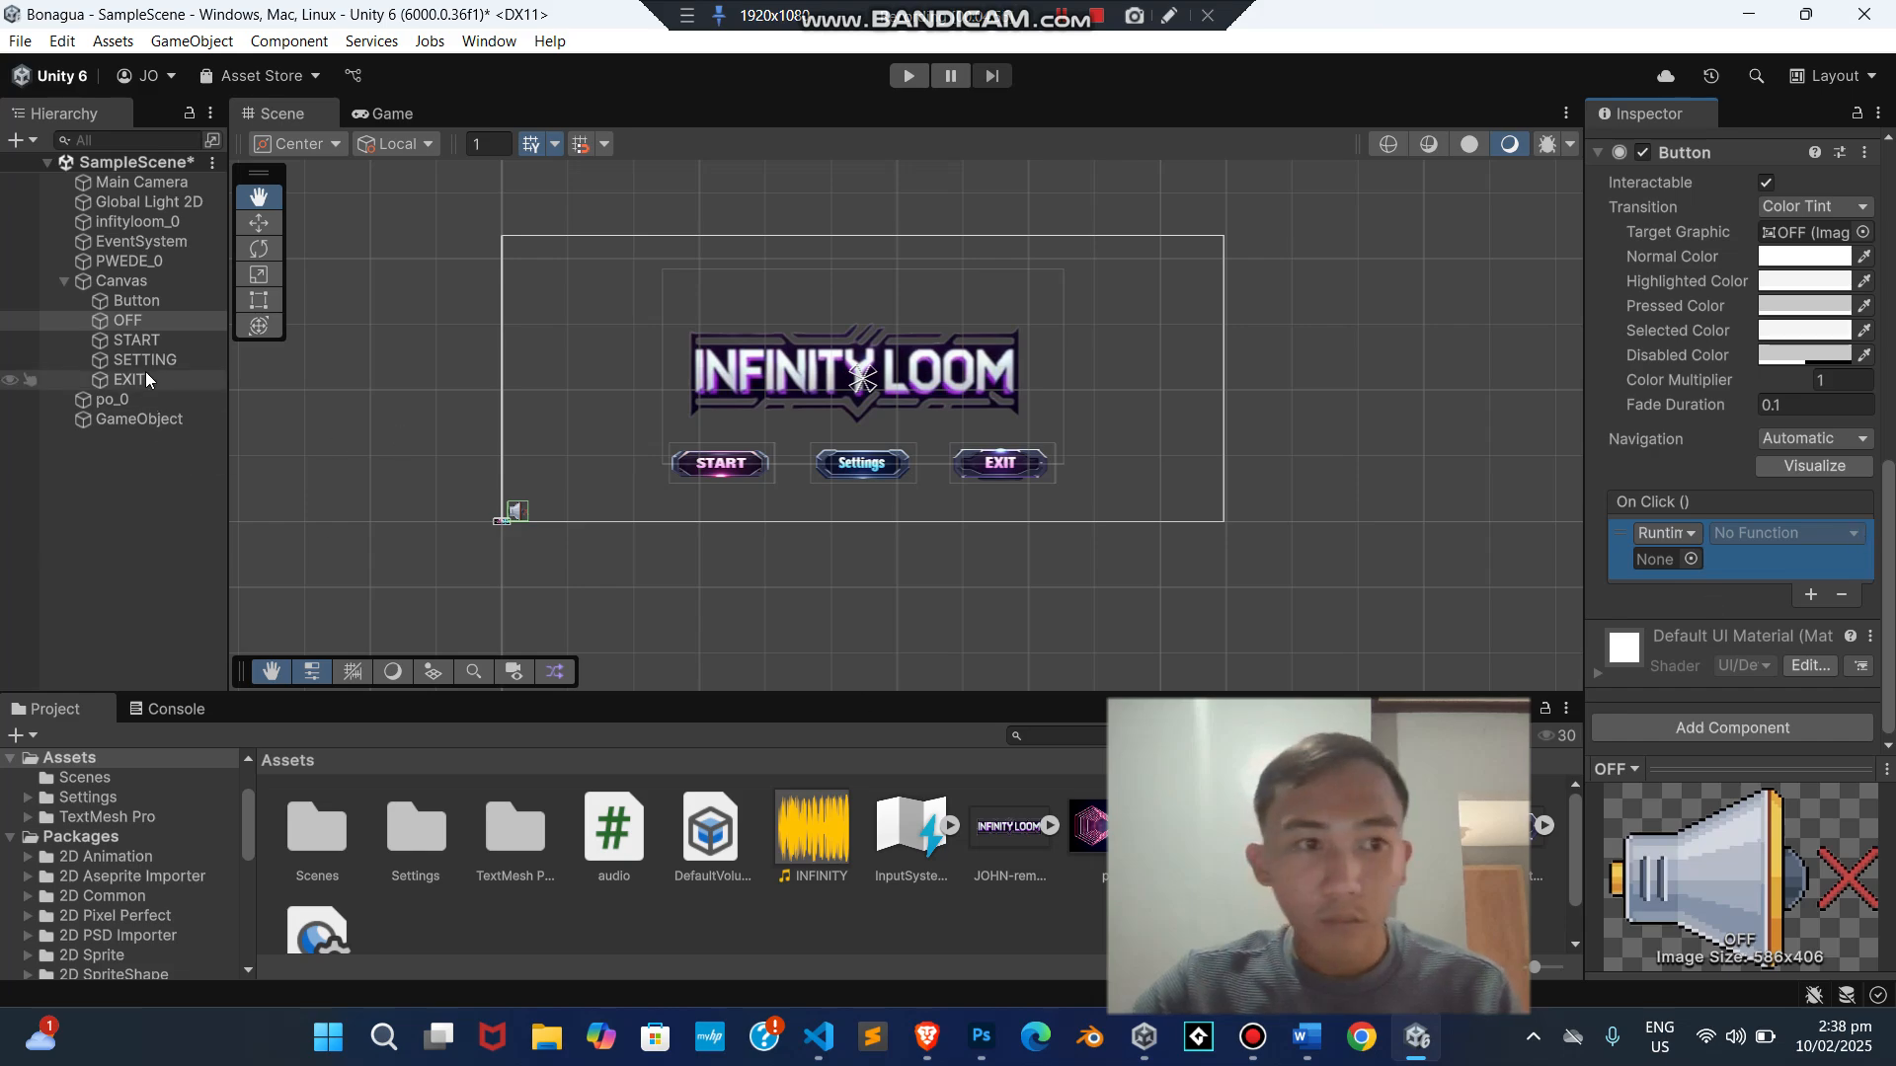
drag(126, 426, 1654, 570)
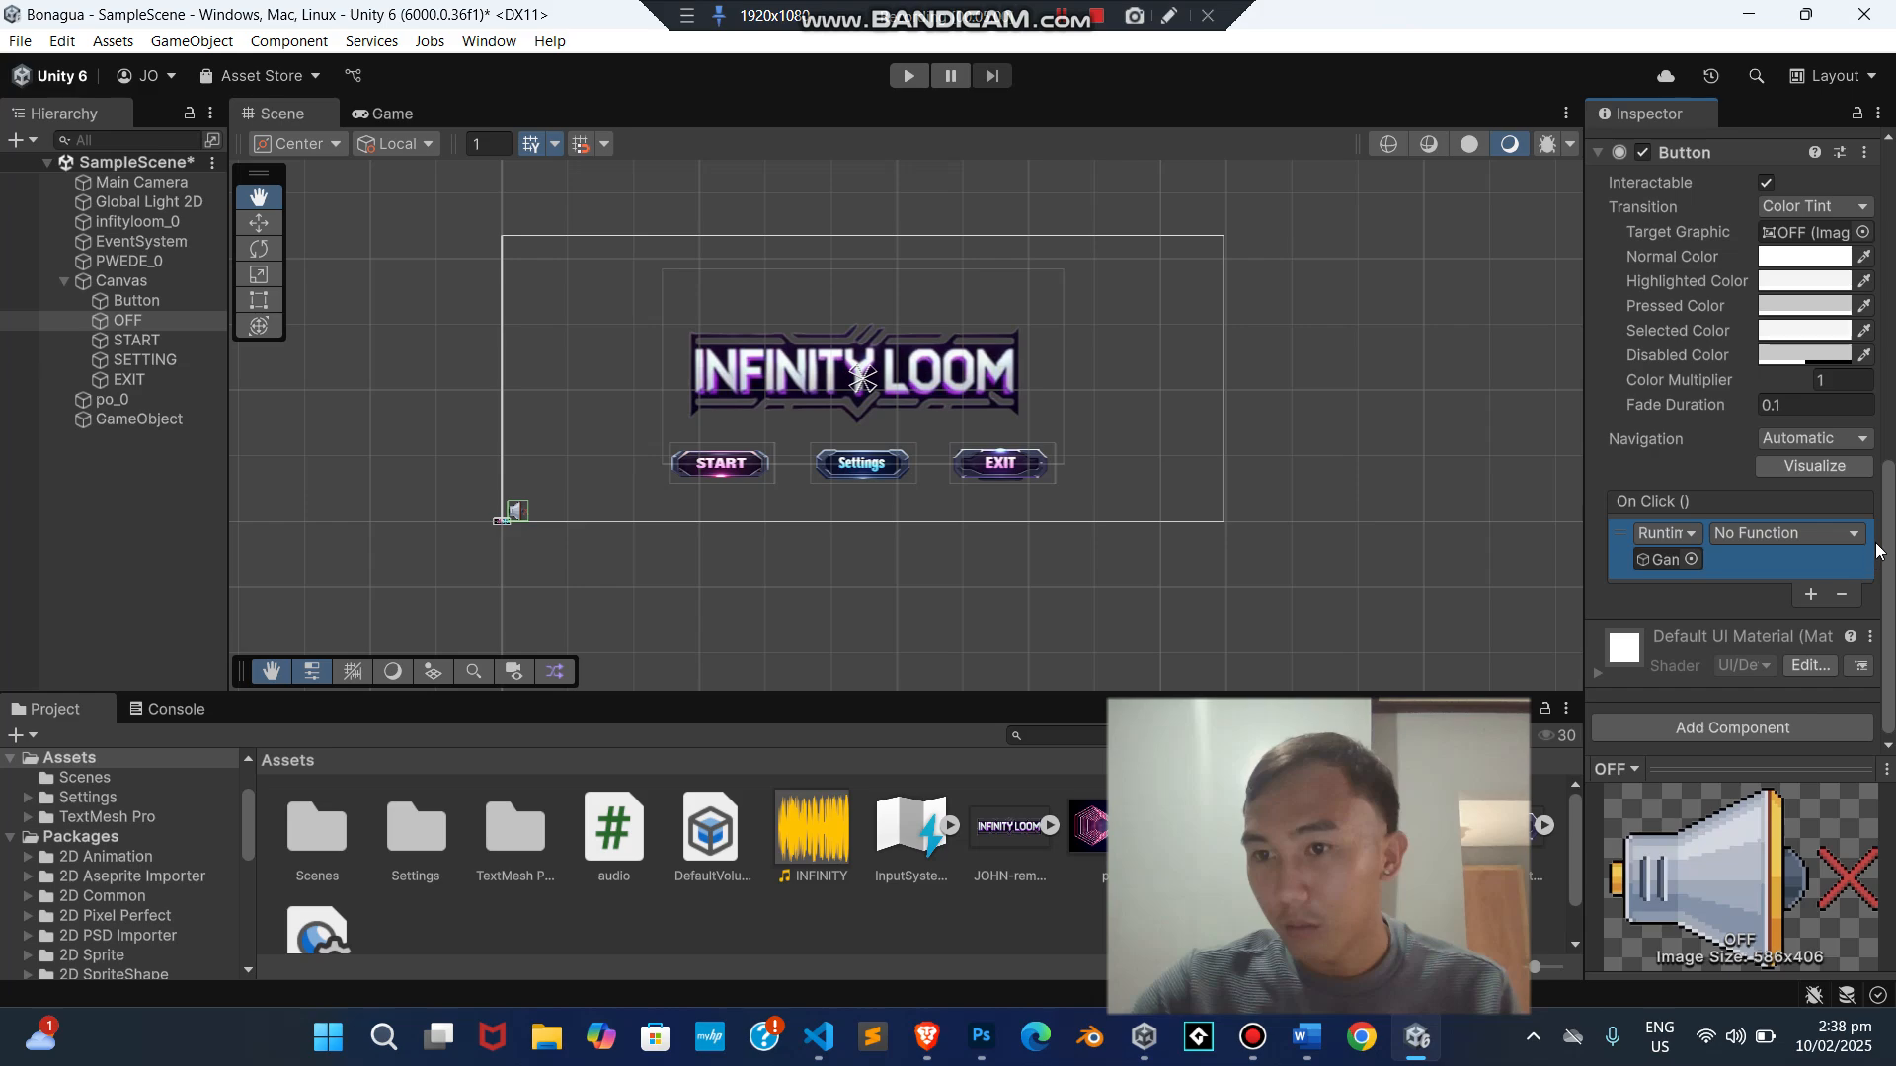
- Set the OFF button's On Click function to the audio script's OffMusic ()
click(1853, 536)
mouse_move(1764, 648)
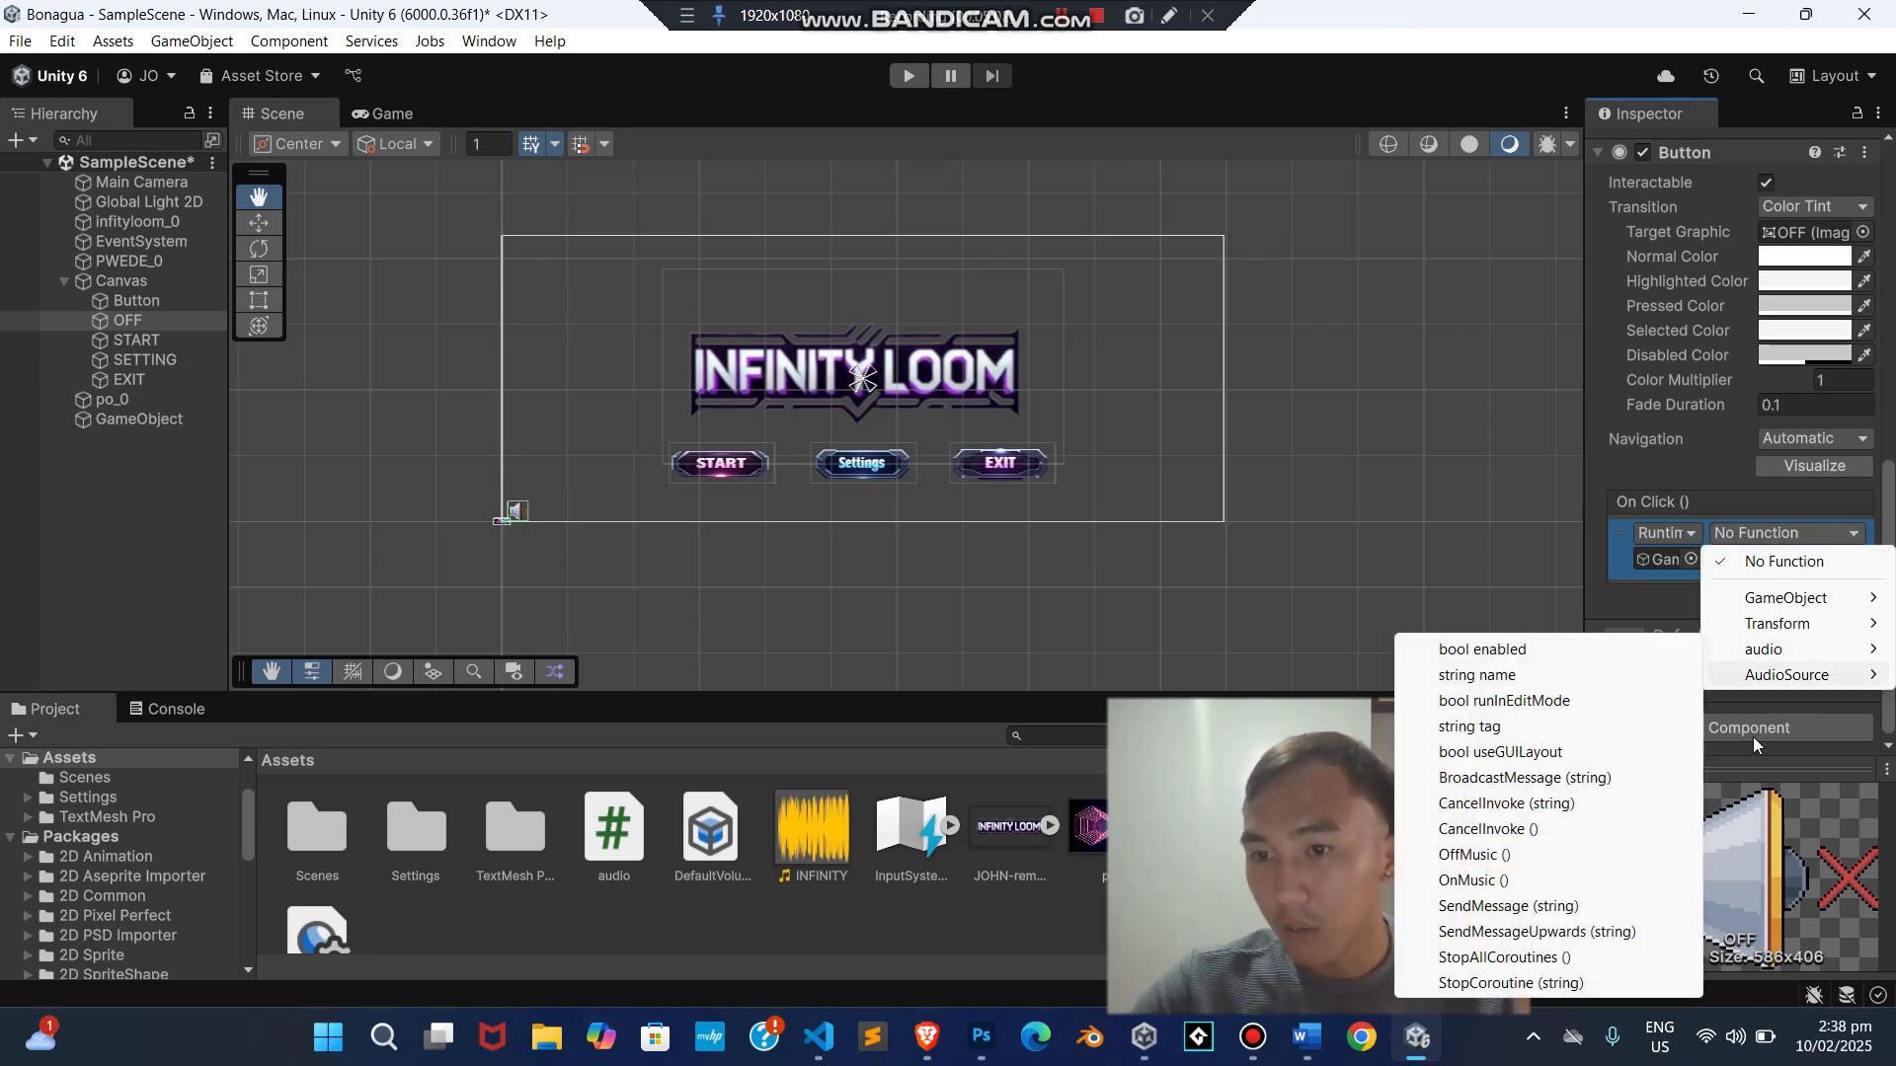
click(1502, 855)
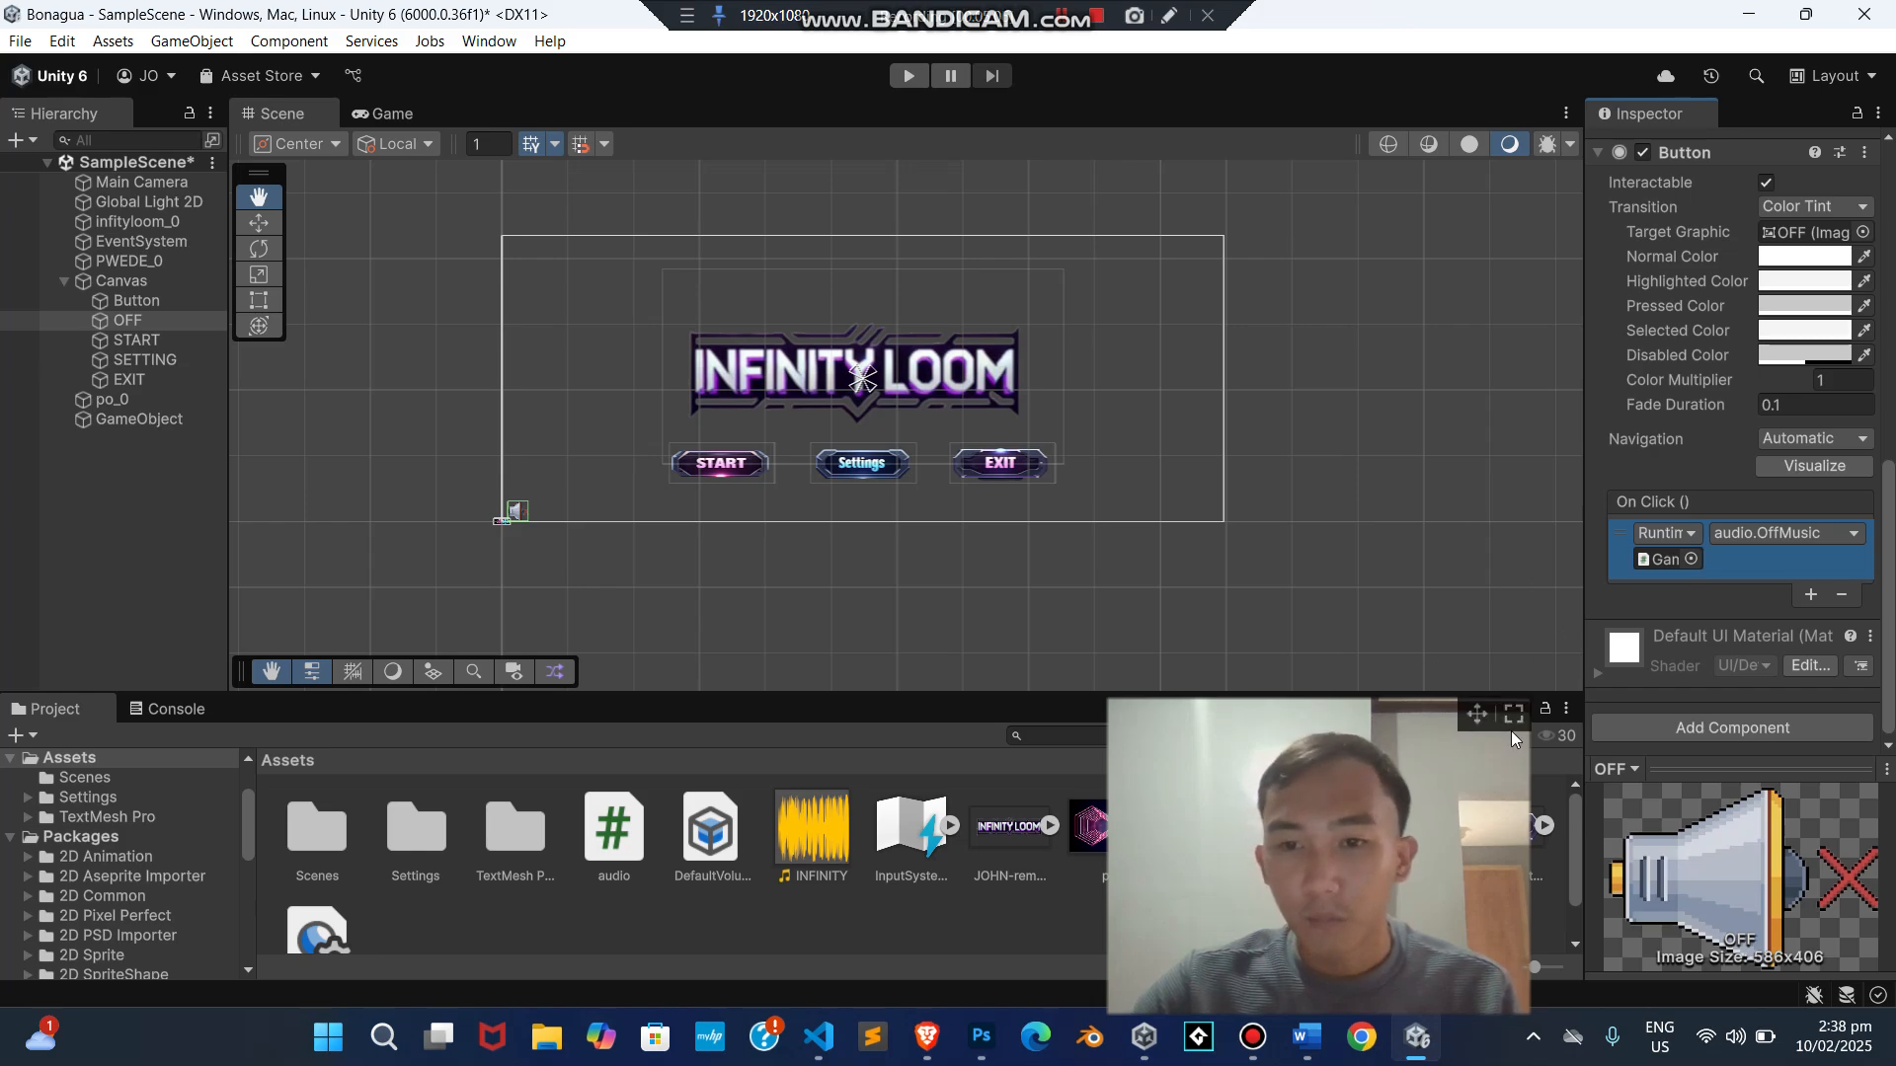
click(1482, 720)
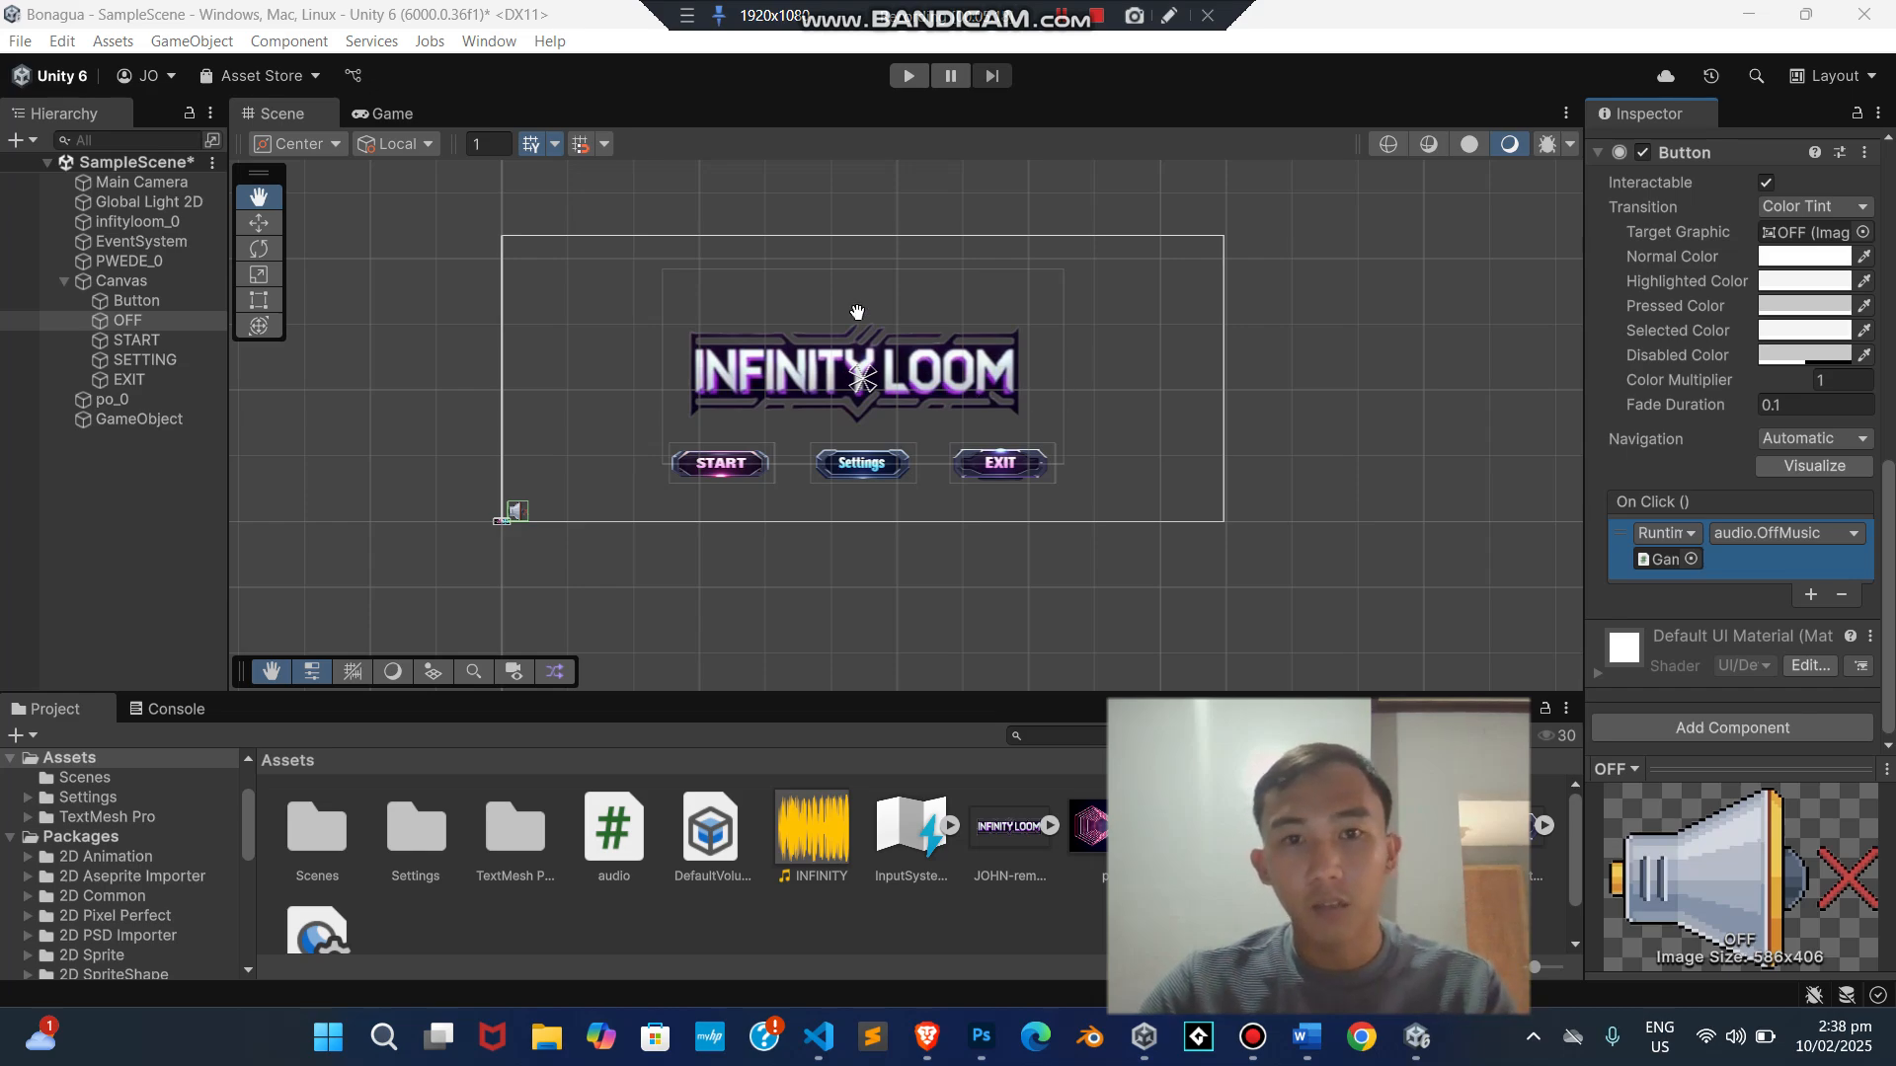
- Run the scene in Play mode and test the START, Settings and EXIT buttons in the game menu
click(909, 78)
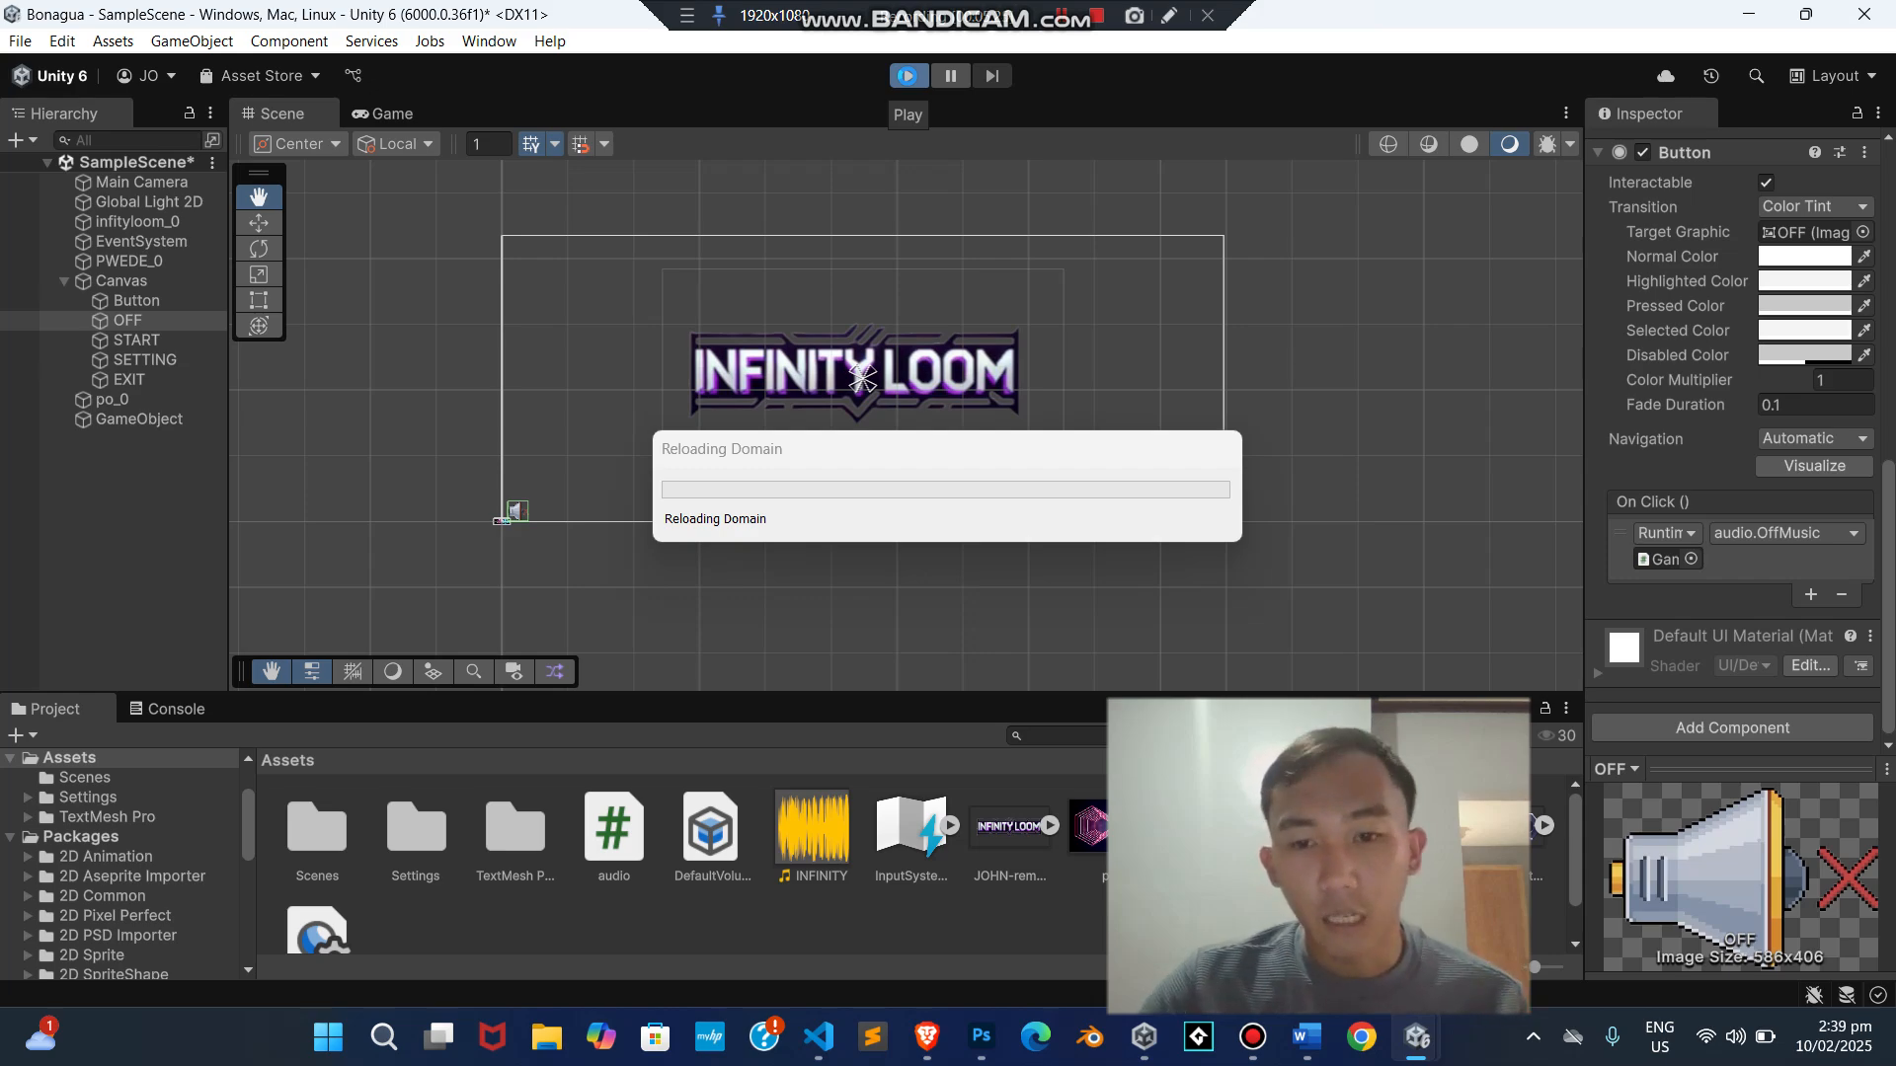
drag(1503, 731, 1852, 688)
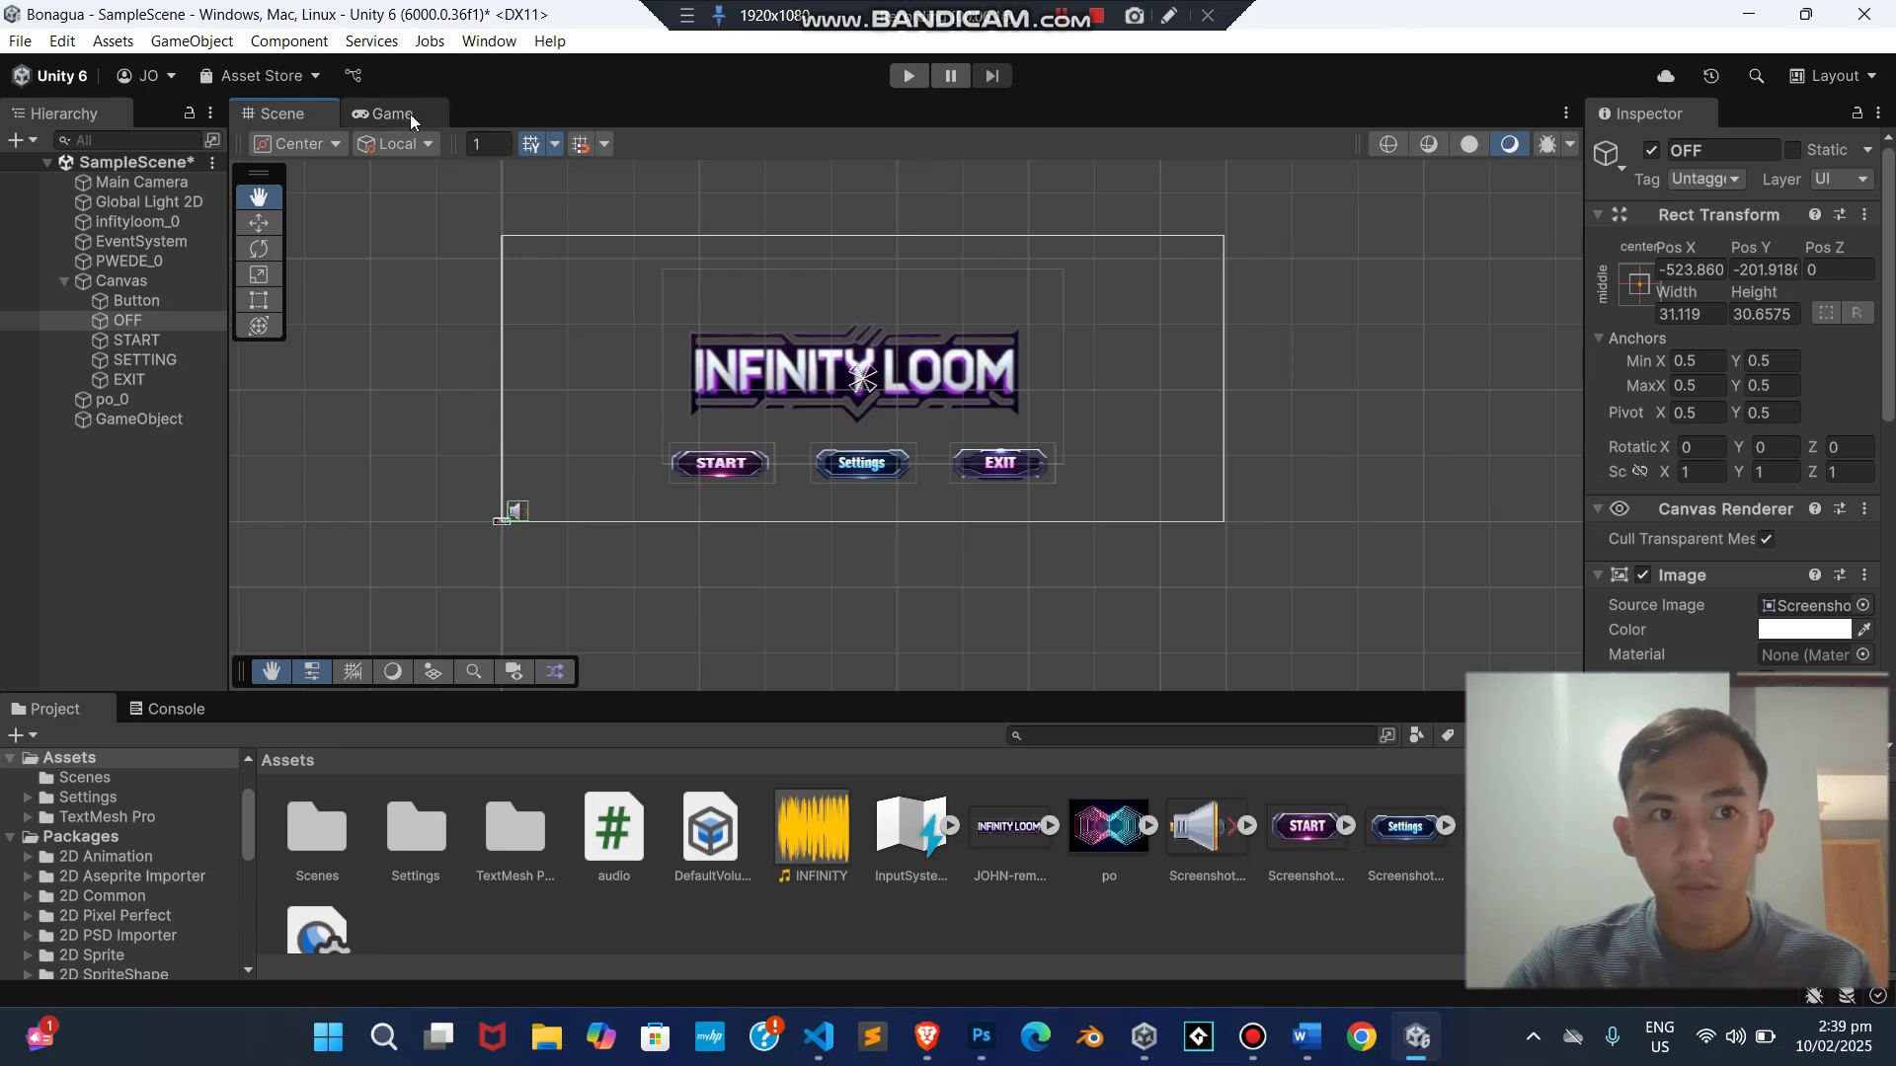
click(914, 77)
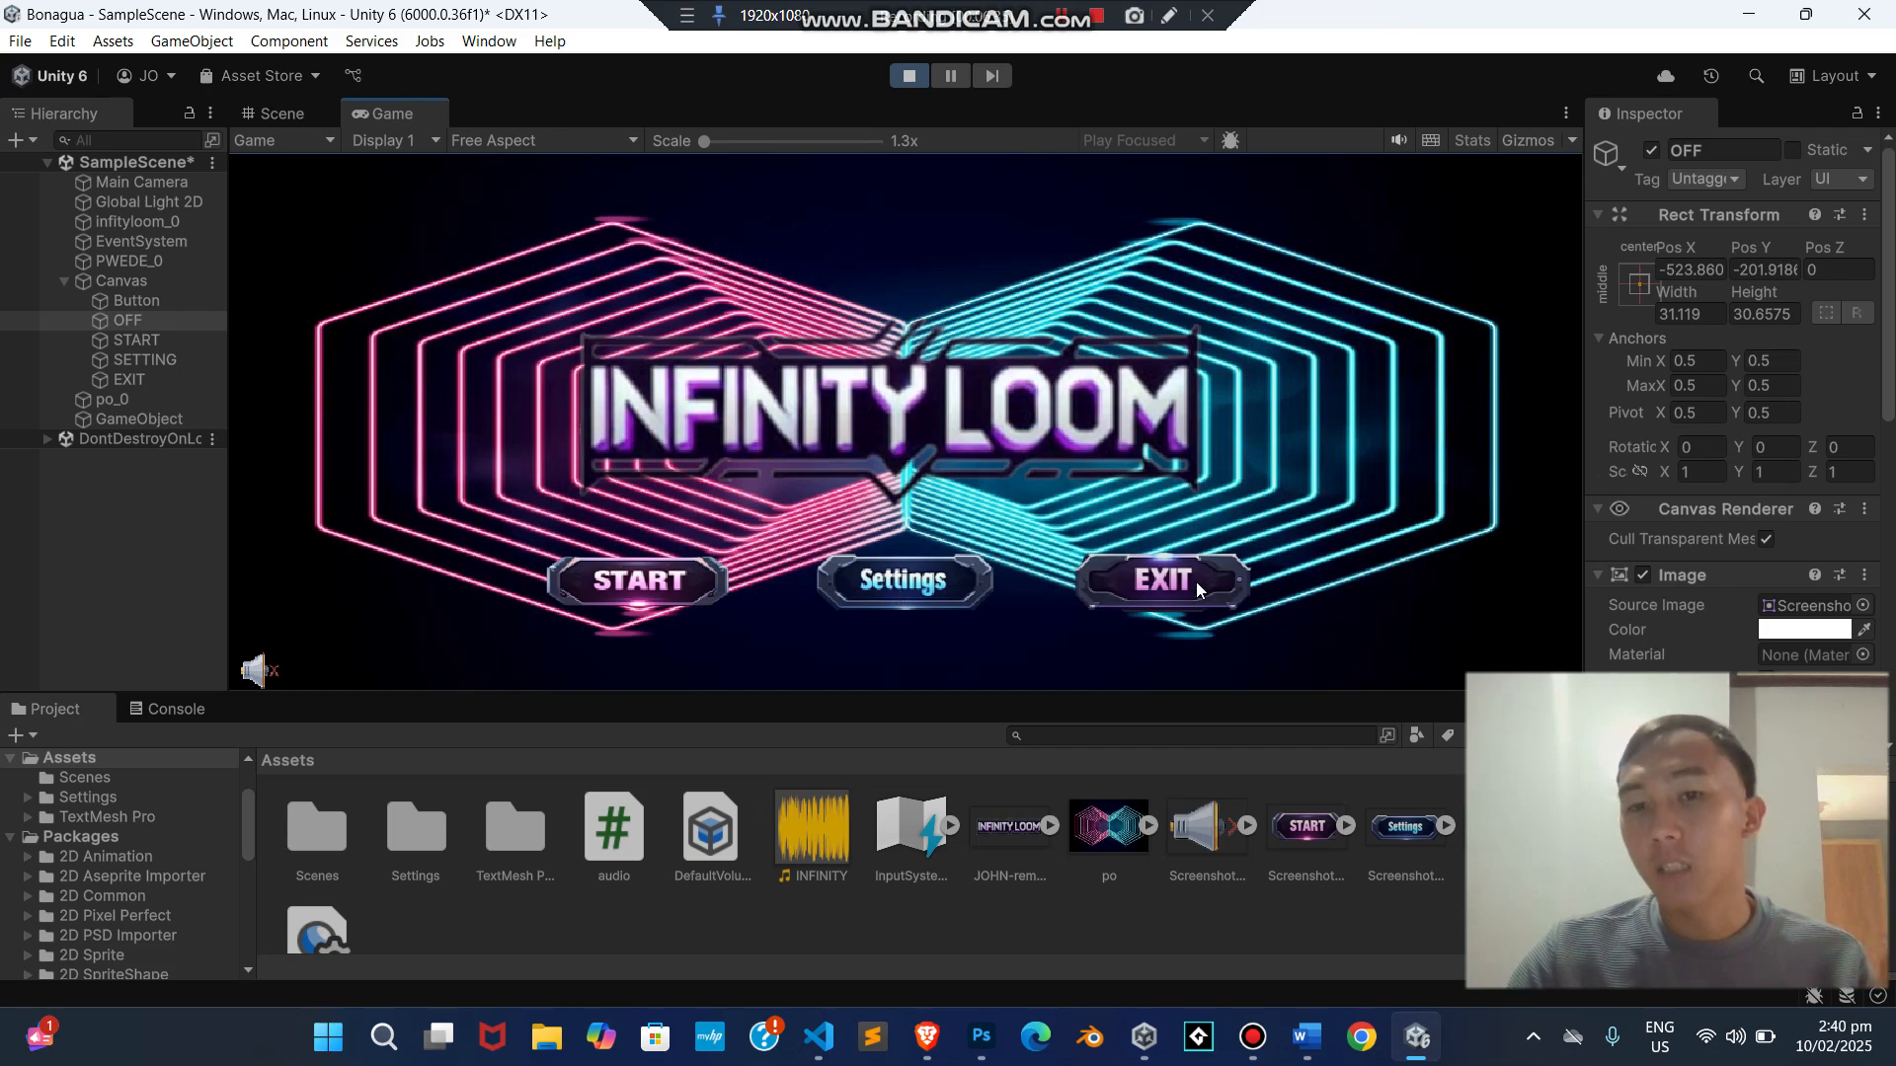
click(662, 575)
click(839, 585)
click(1123, 589)
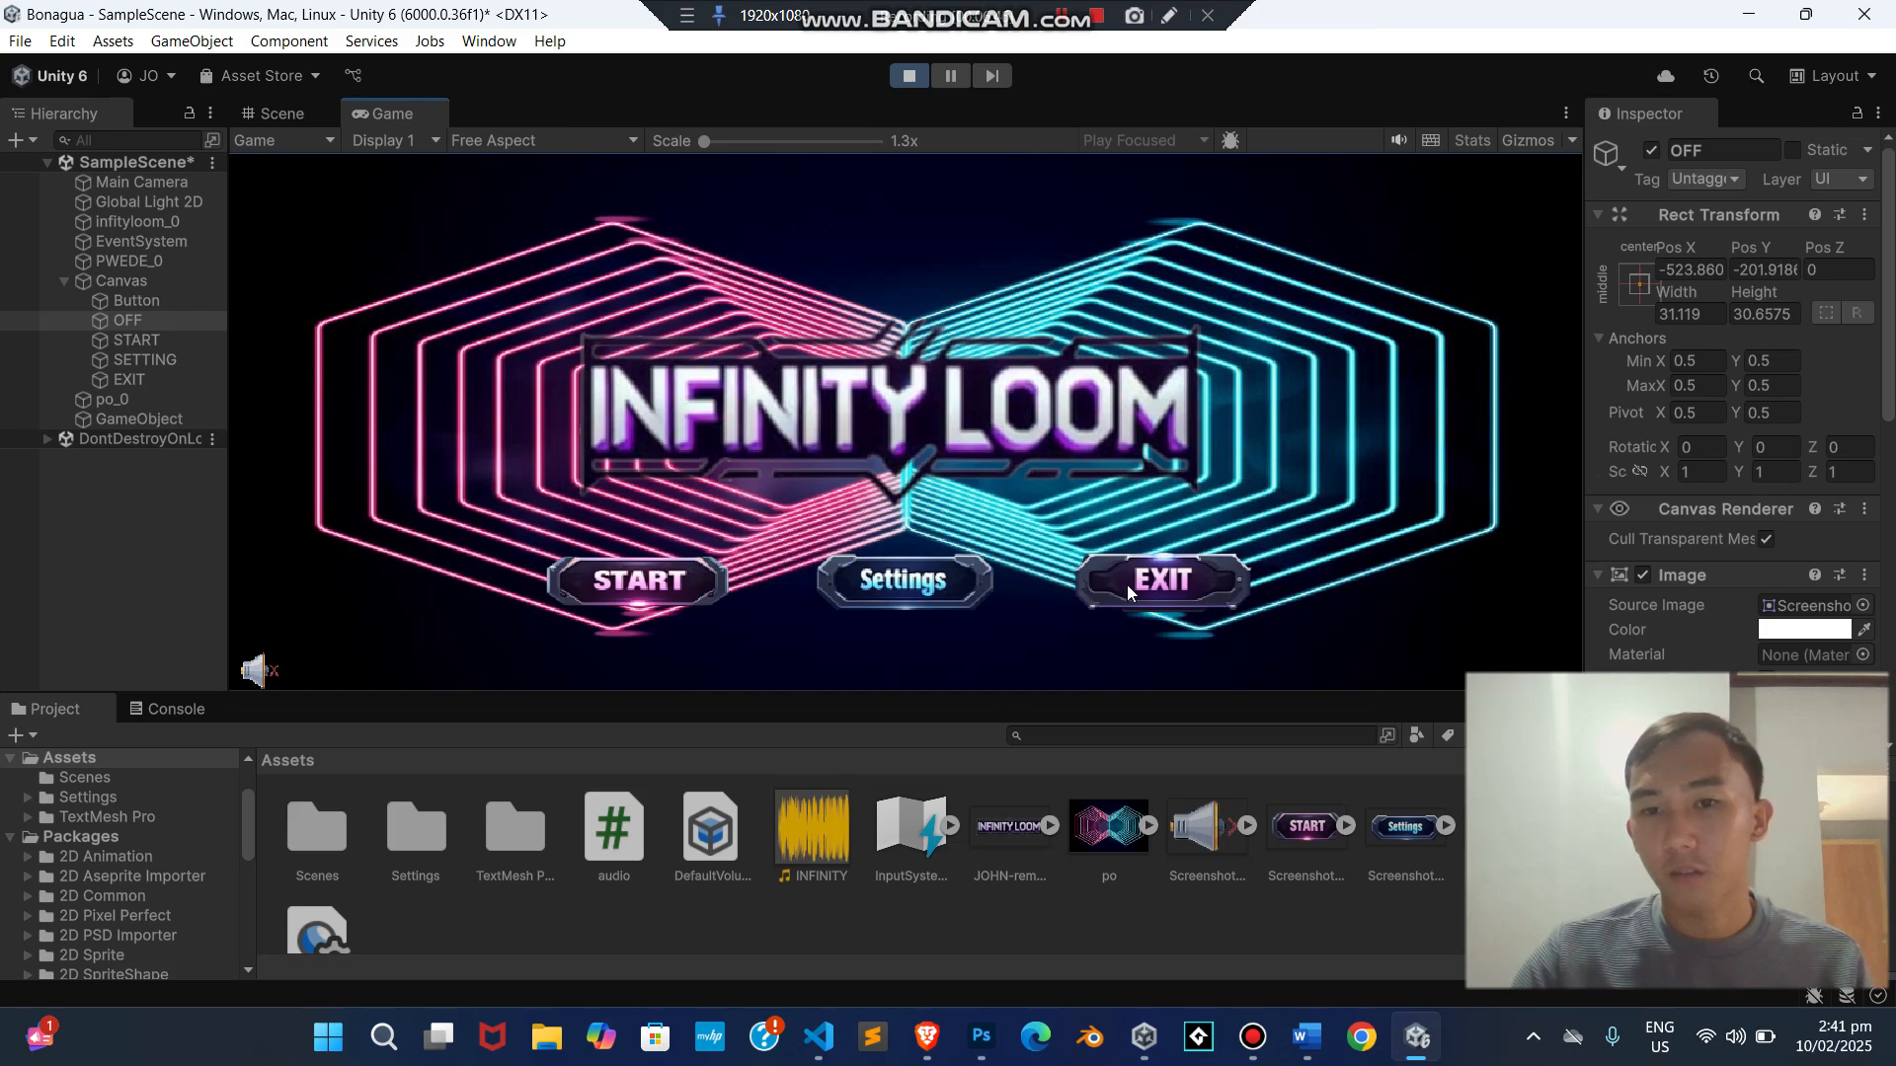